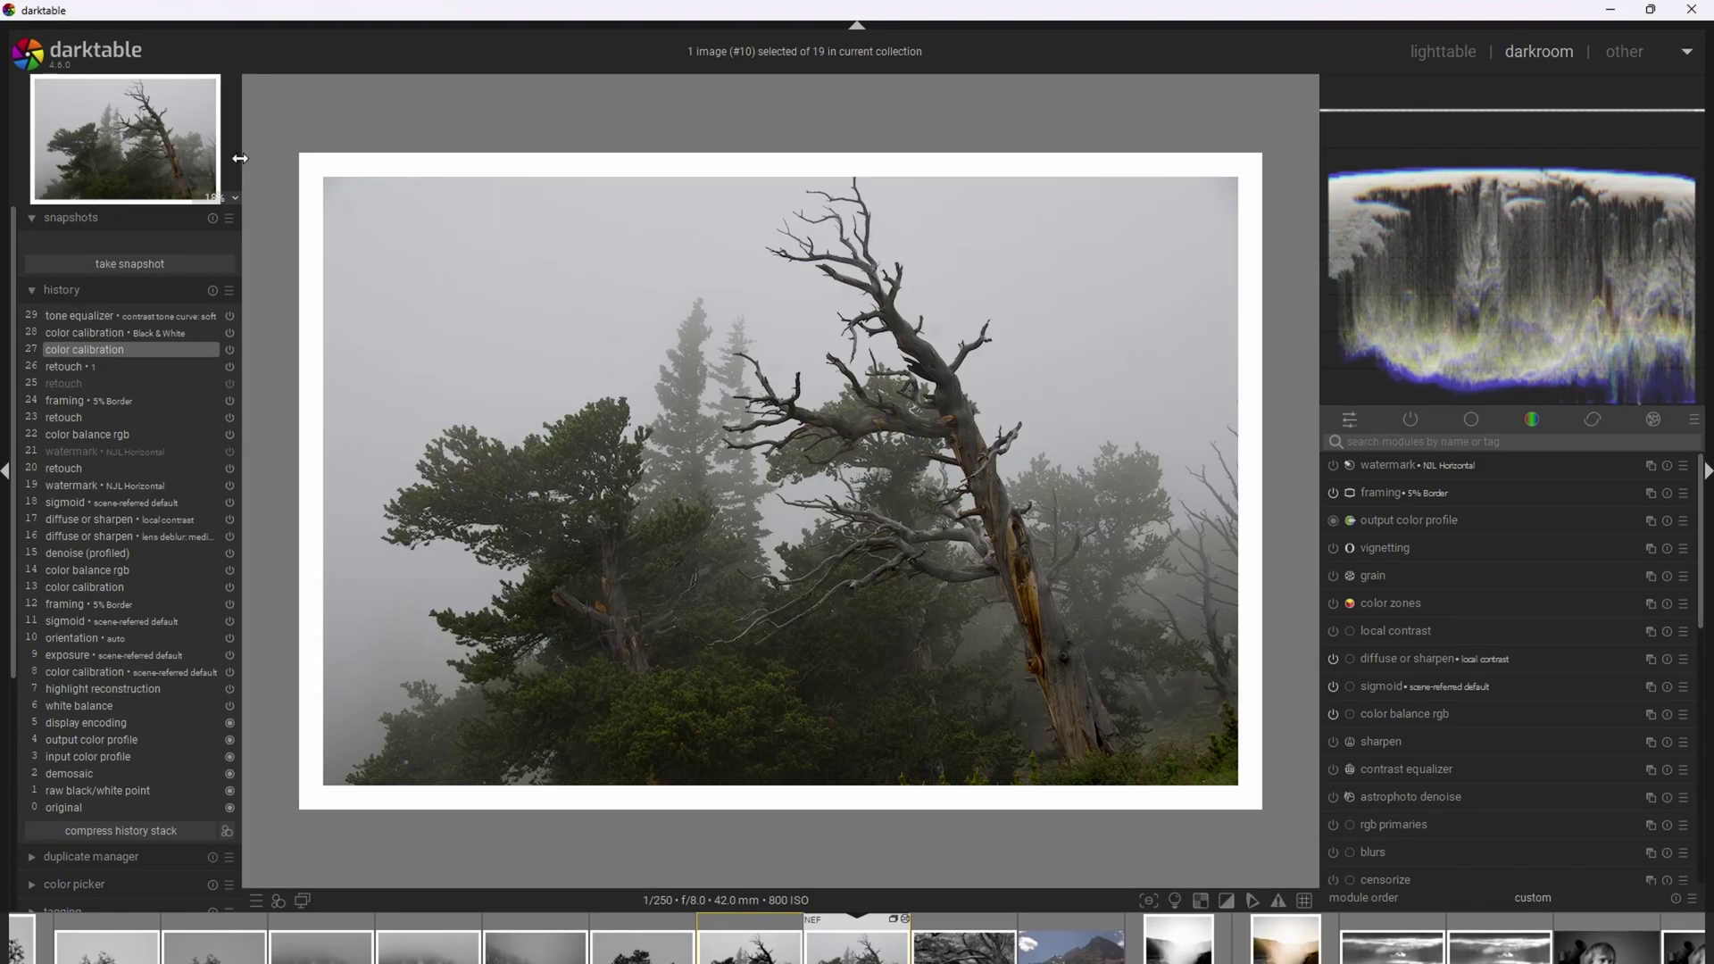
# Jump to the latest history step, tone equalizer, to review the foggy tree edits.
pyautogui.click(116, 315)
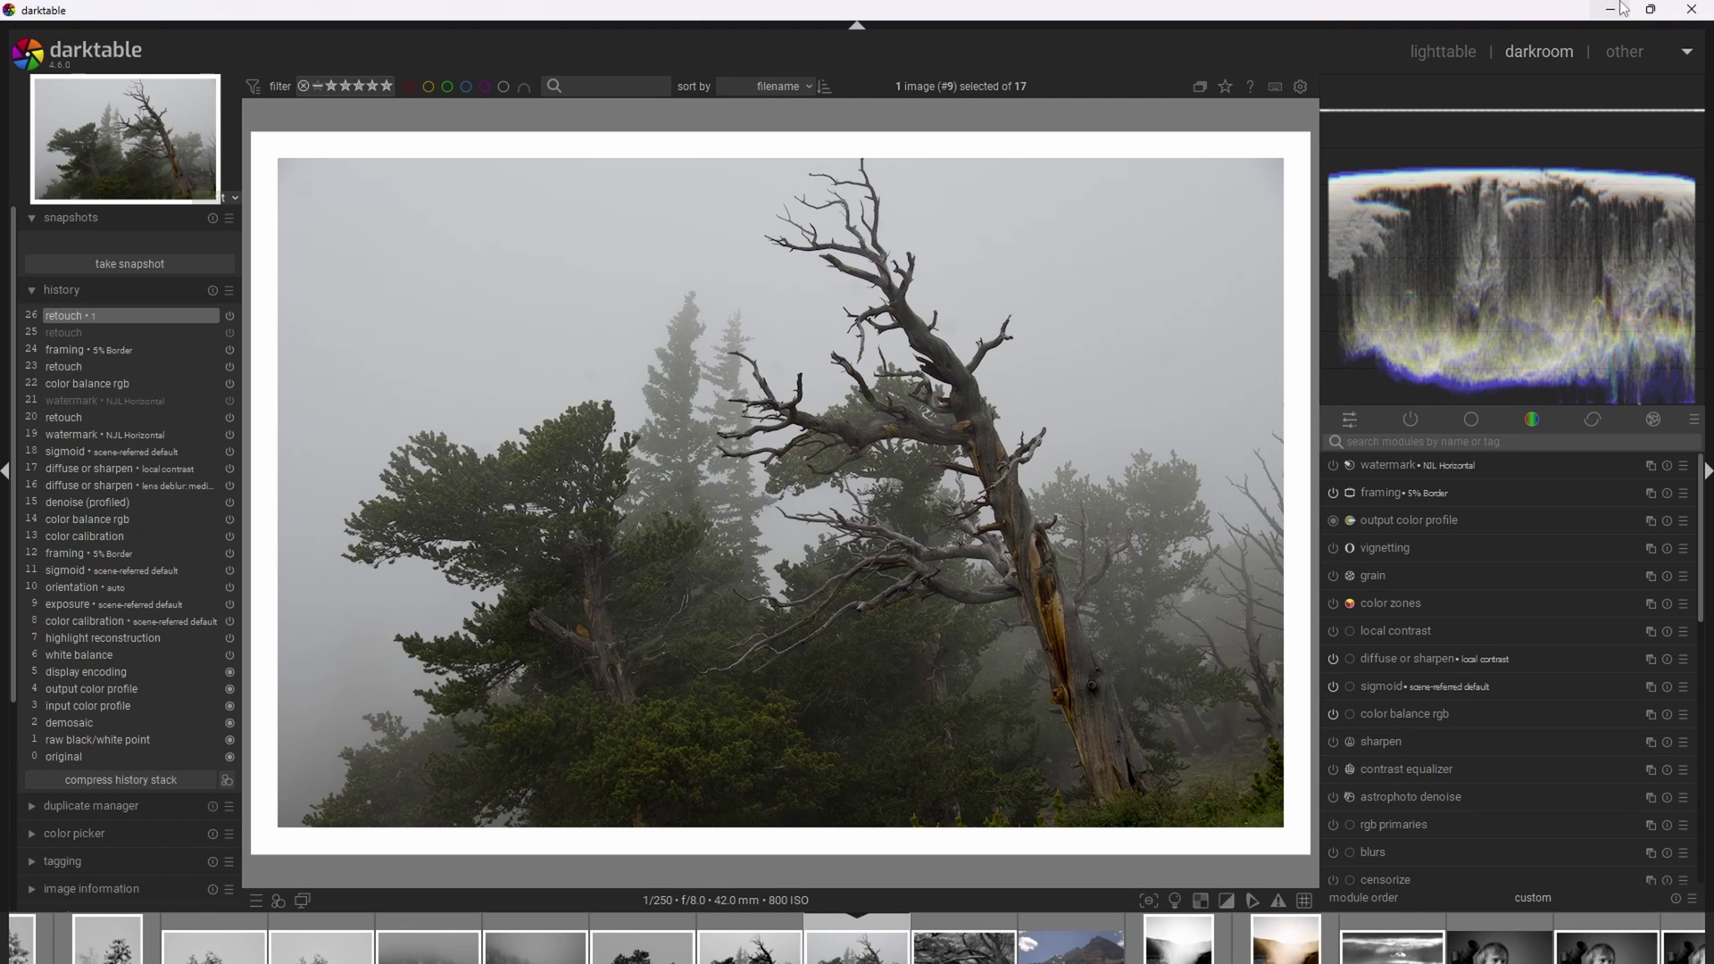
# Show only active modules and inspect color balance rgb and the lens deblur diffuse or sharpen presets.
pyautogui.hotkey('ctrl', 'alt', '1')
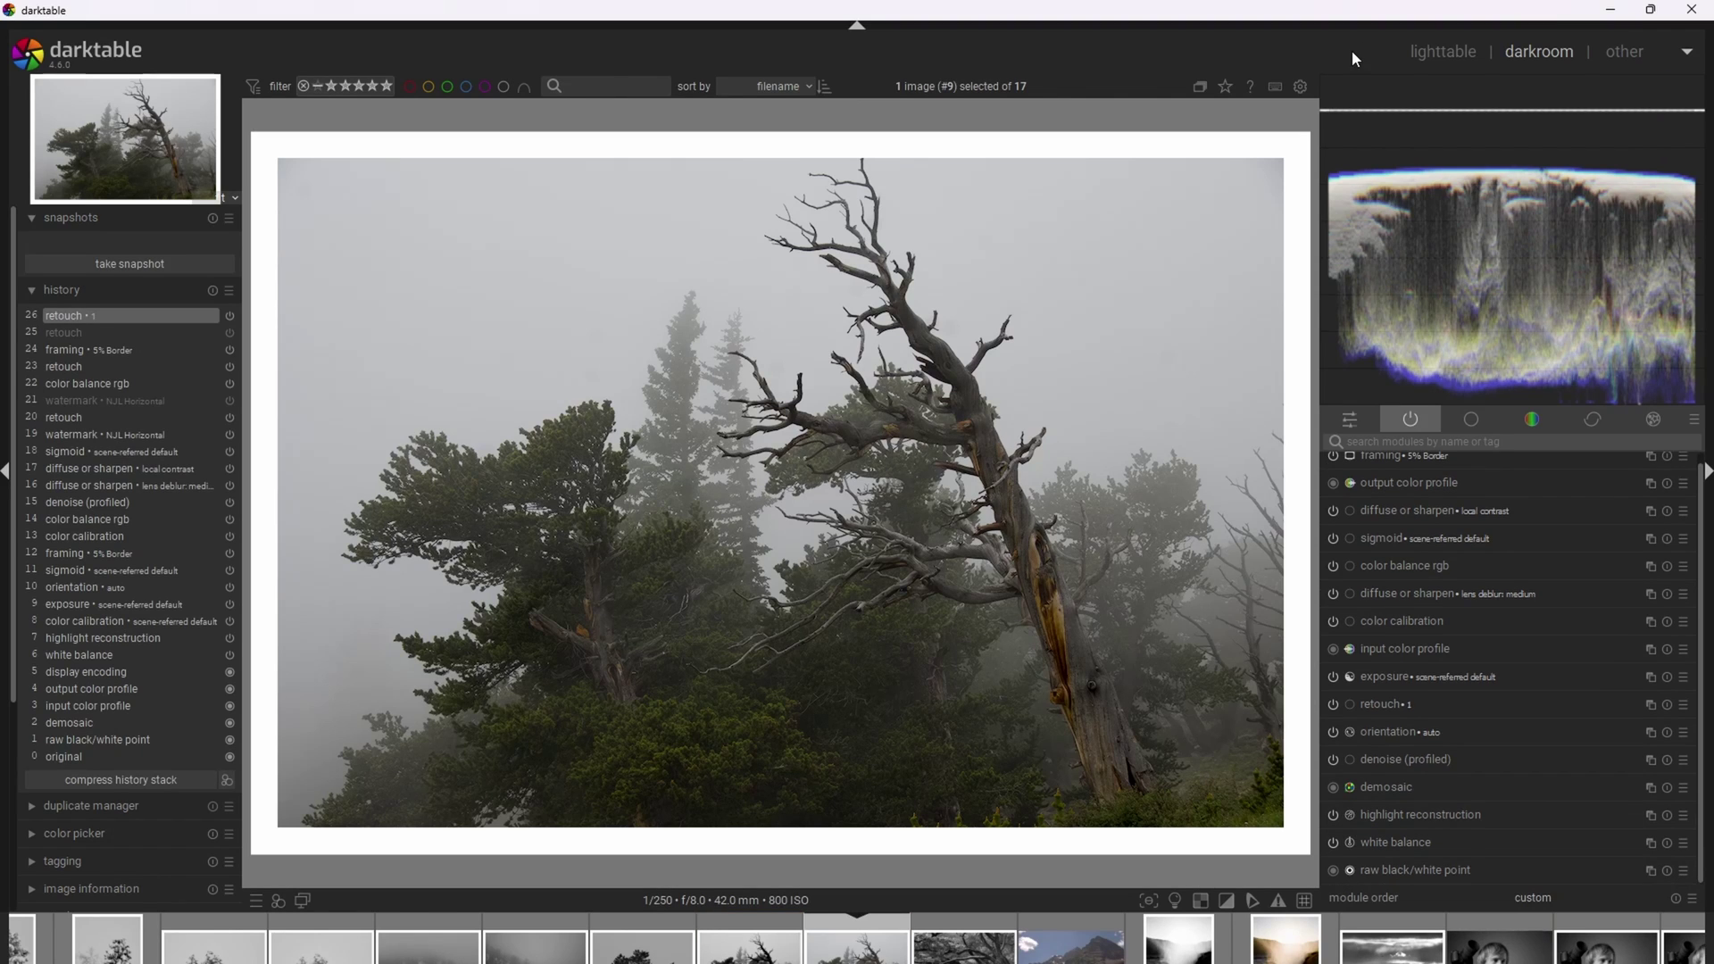
pyautogui.click(1416, 565)
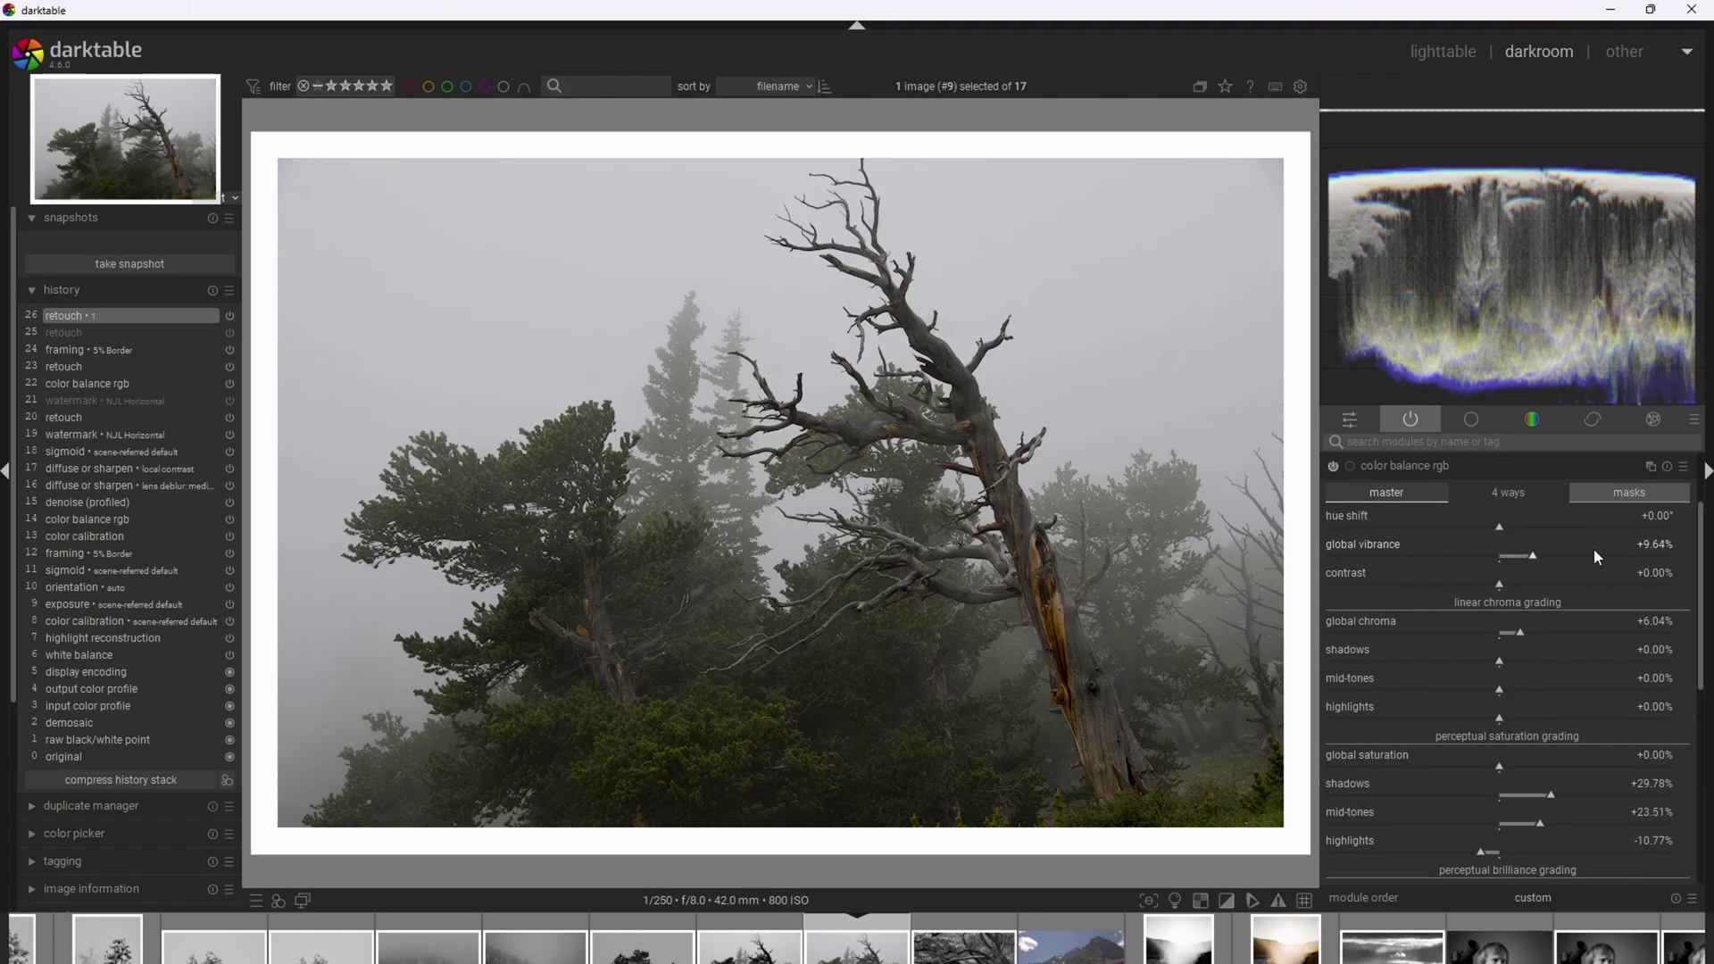
pyautogui.click(1454, 471)
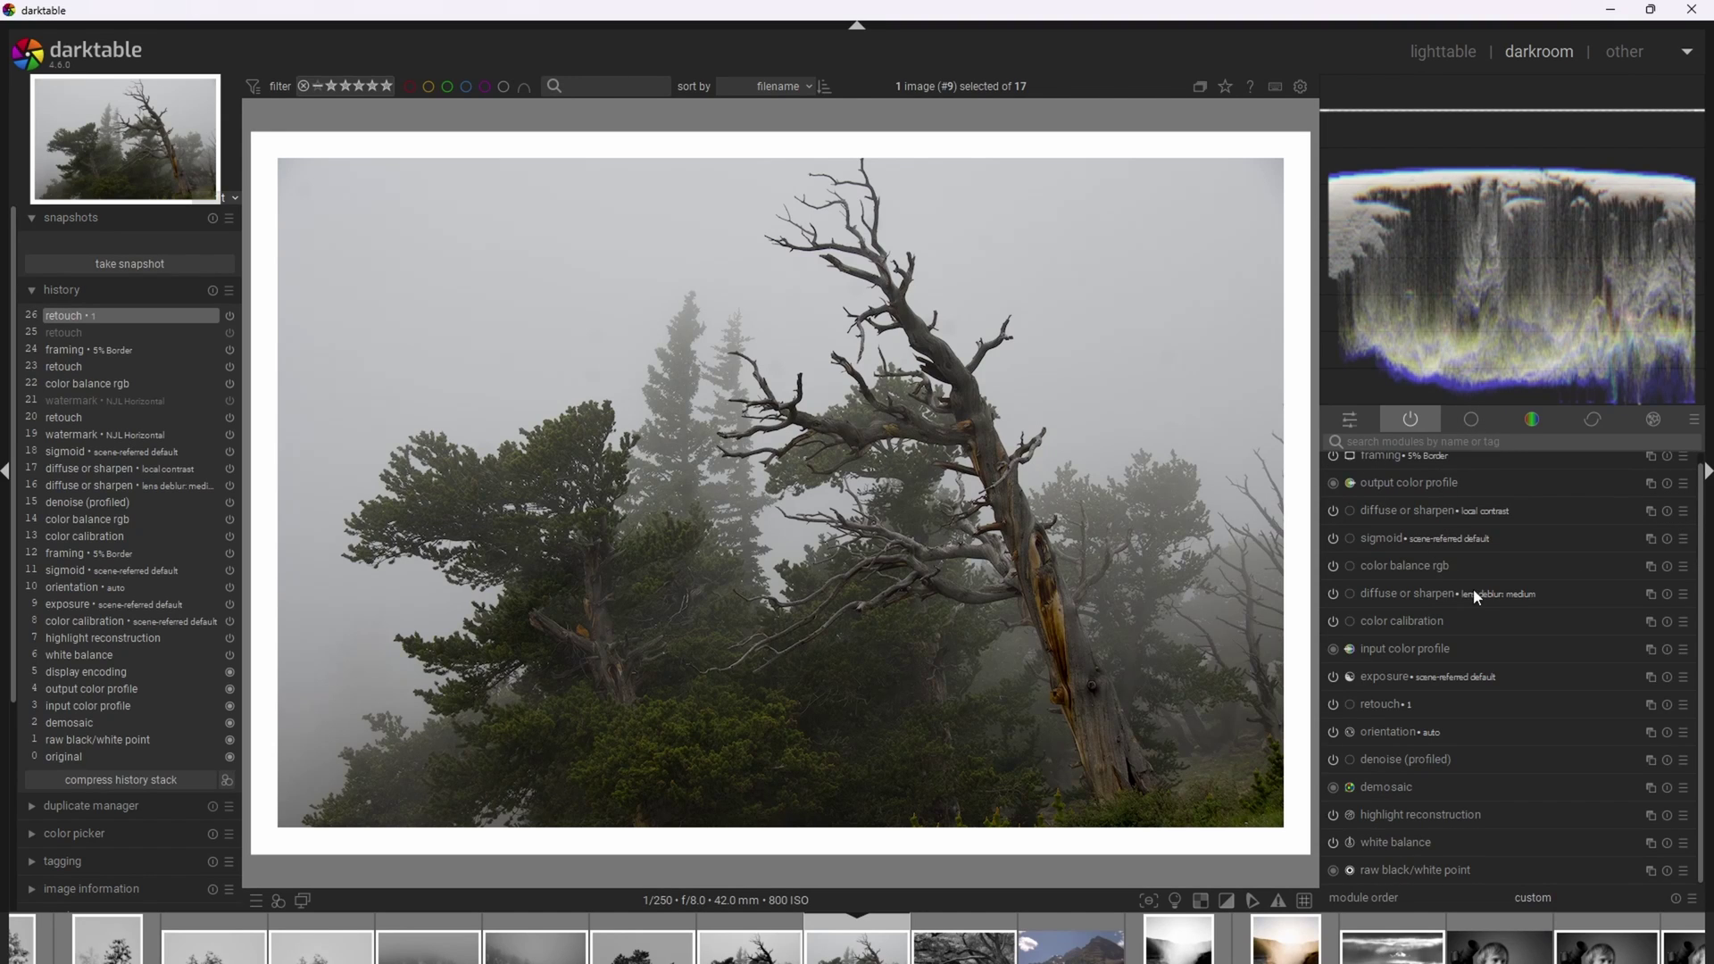
pyautogui.click(1475, 595)
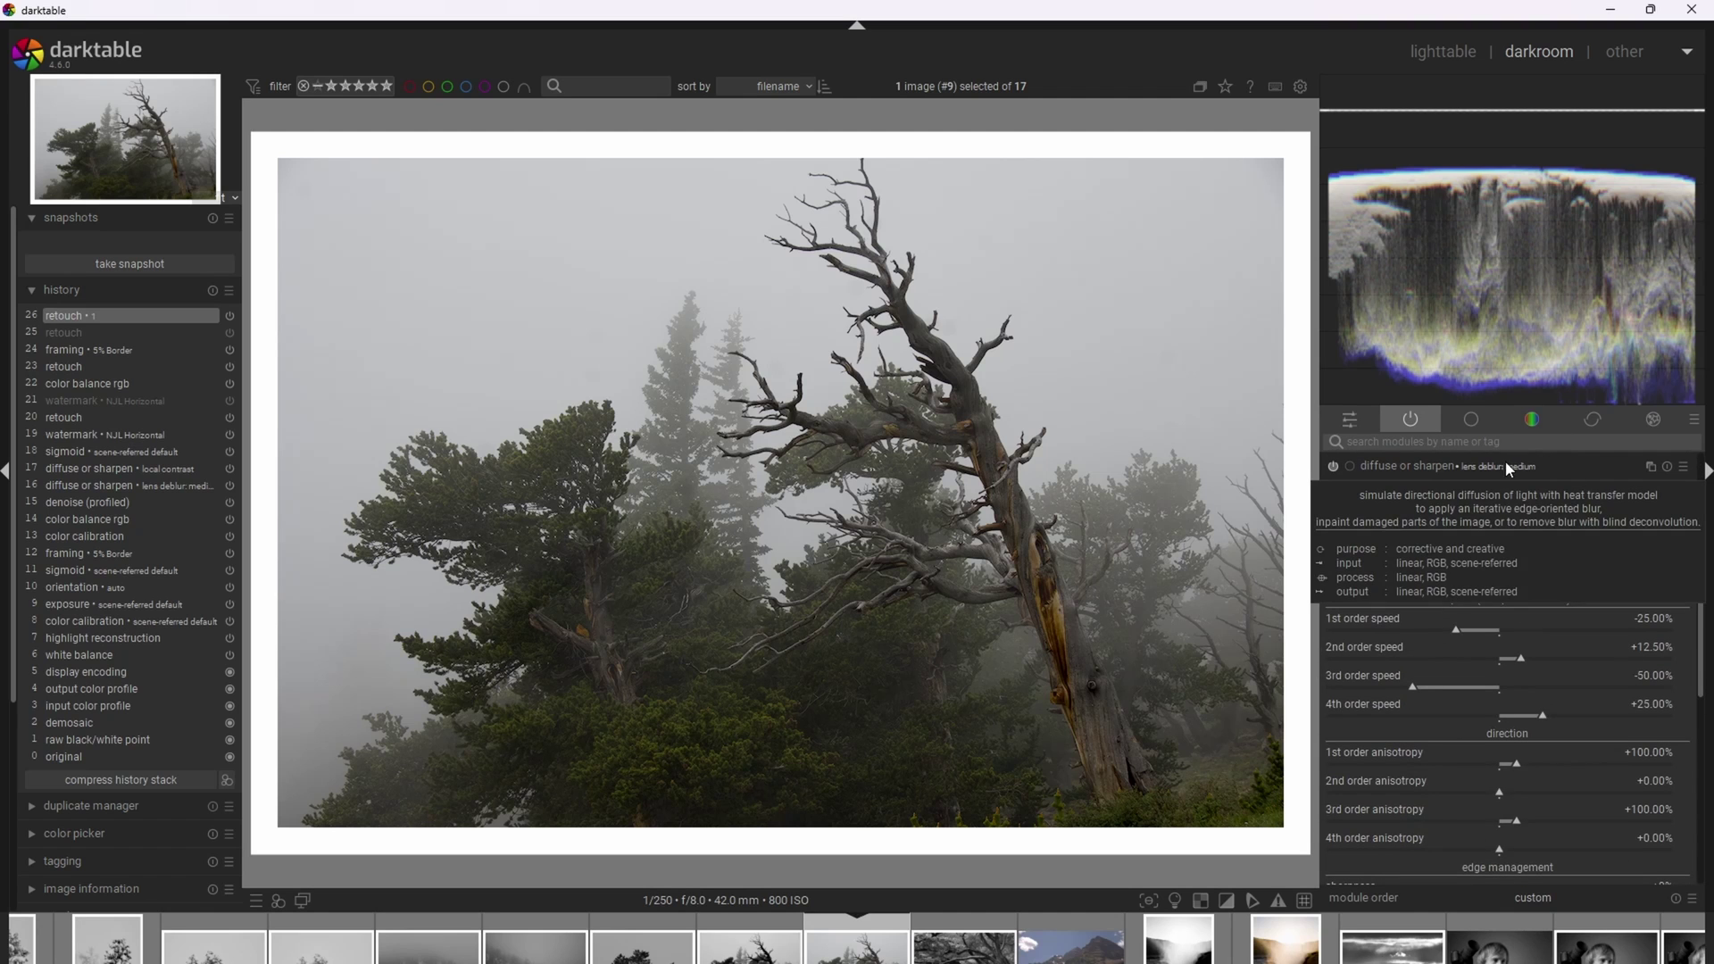
pyautogui.click(1683, 466)
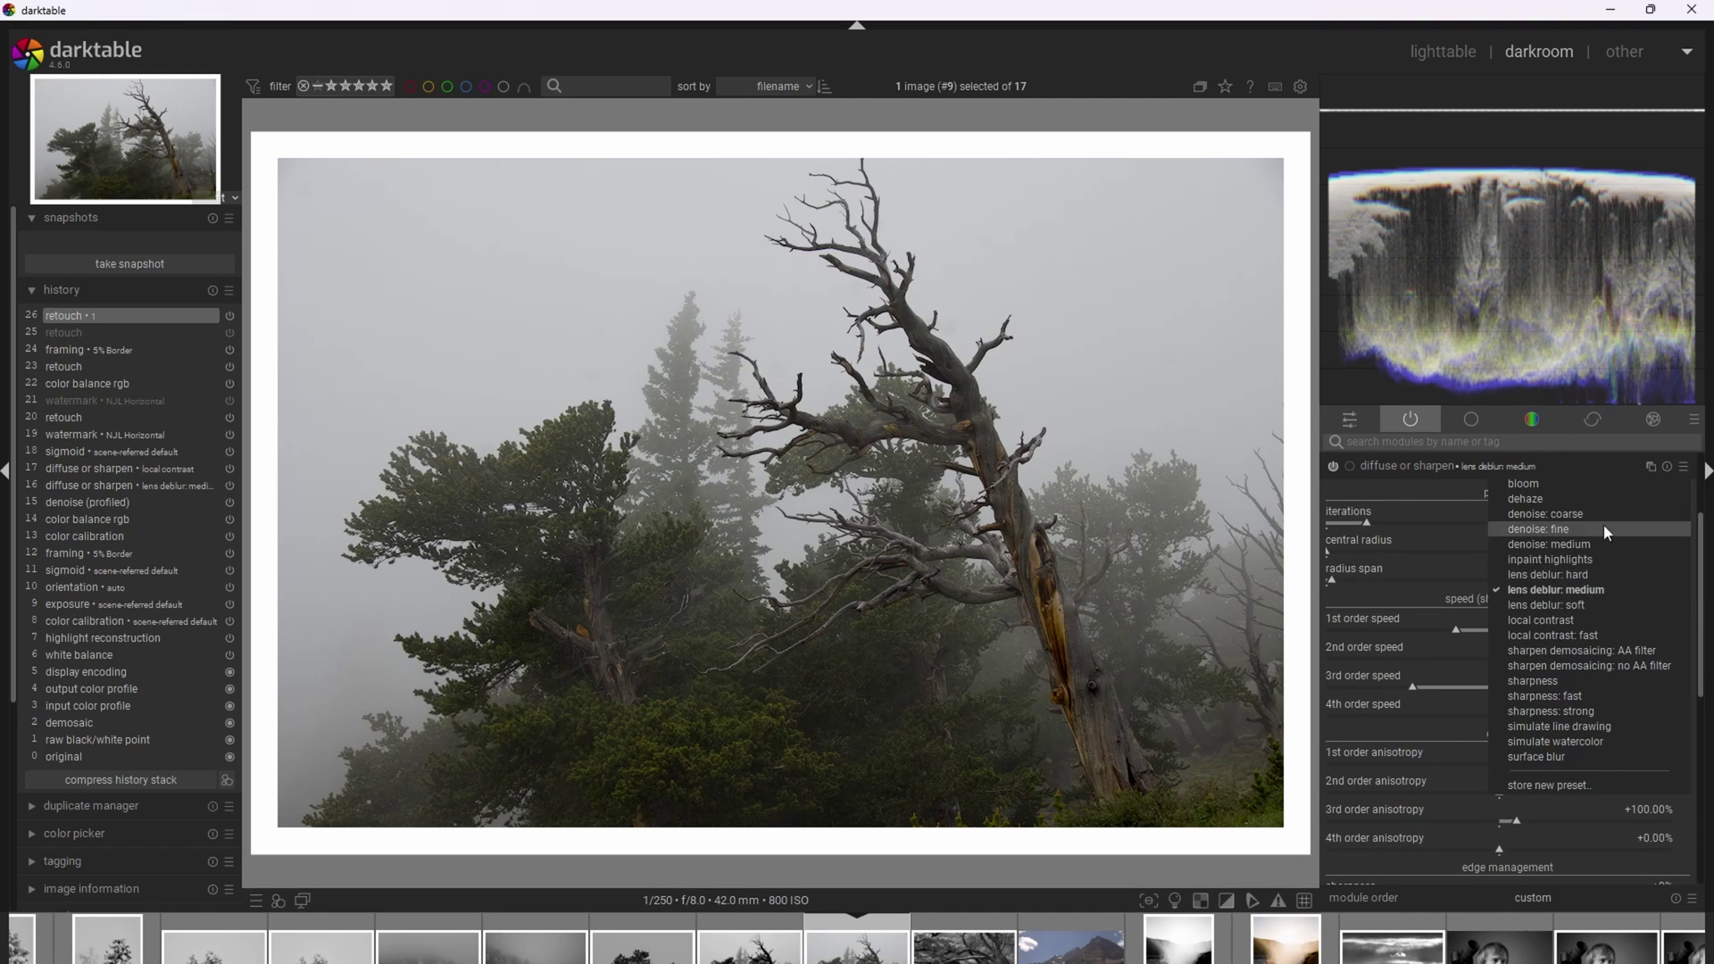
pyautogui.click(1496, 457)
pyautogui.click(1448, 465)
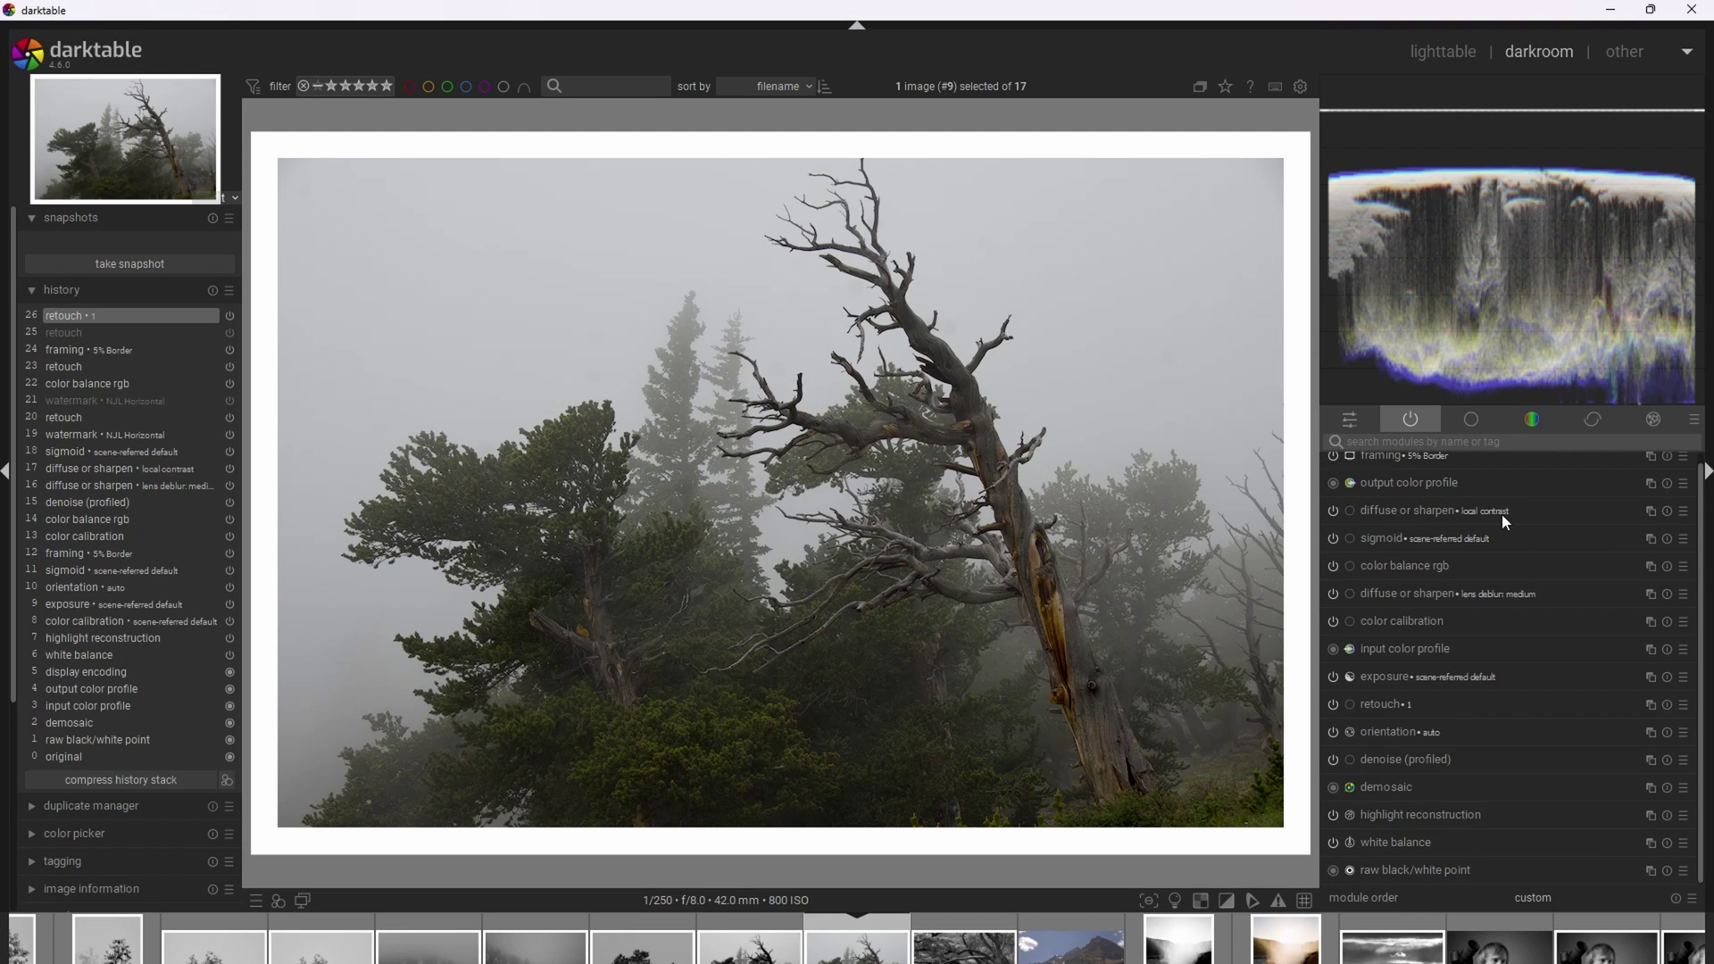
# Inspect the local contrast diffuse or sharpen presets and color calibration, leaving both collapsed.
pyautogui.click(1480, 505)
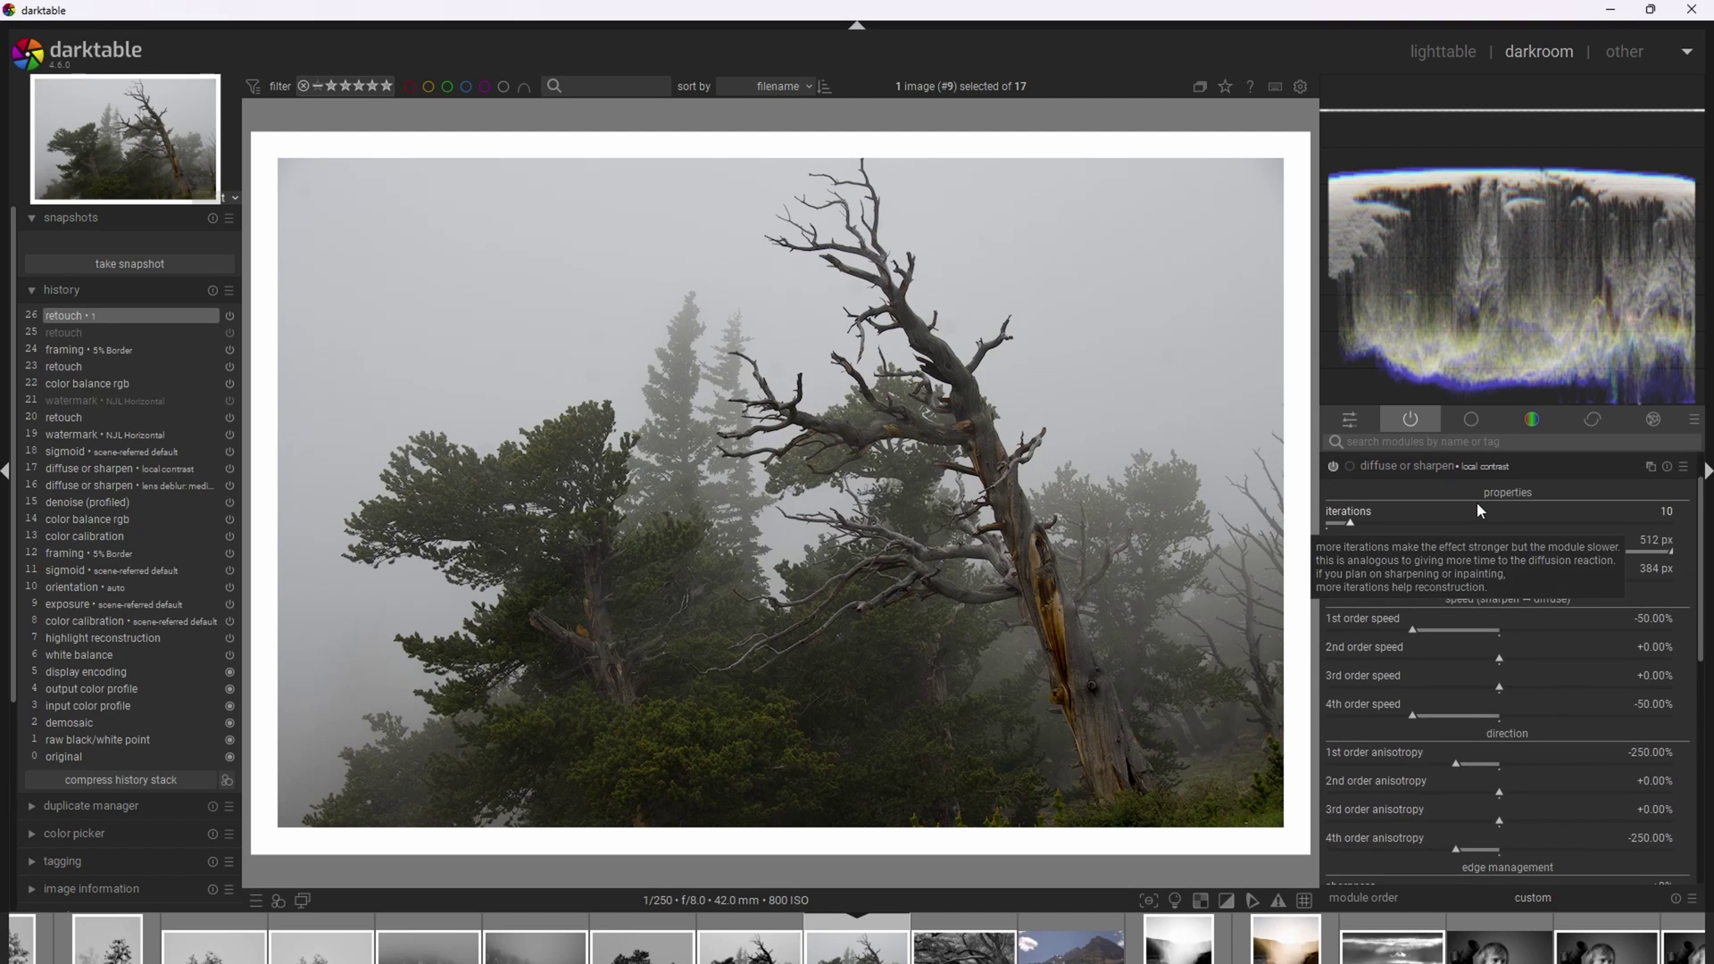
pyautogui.click(1683, 466)
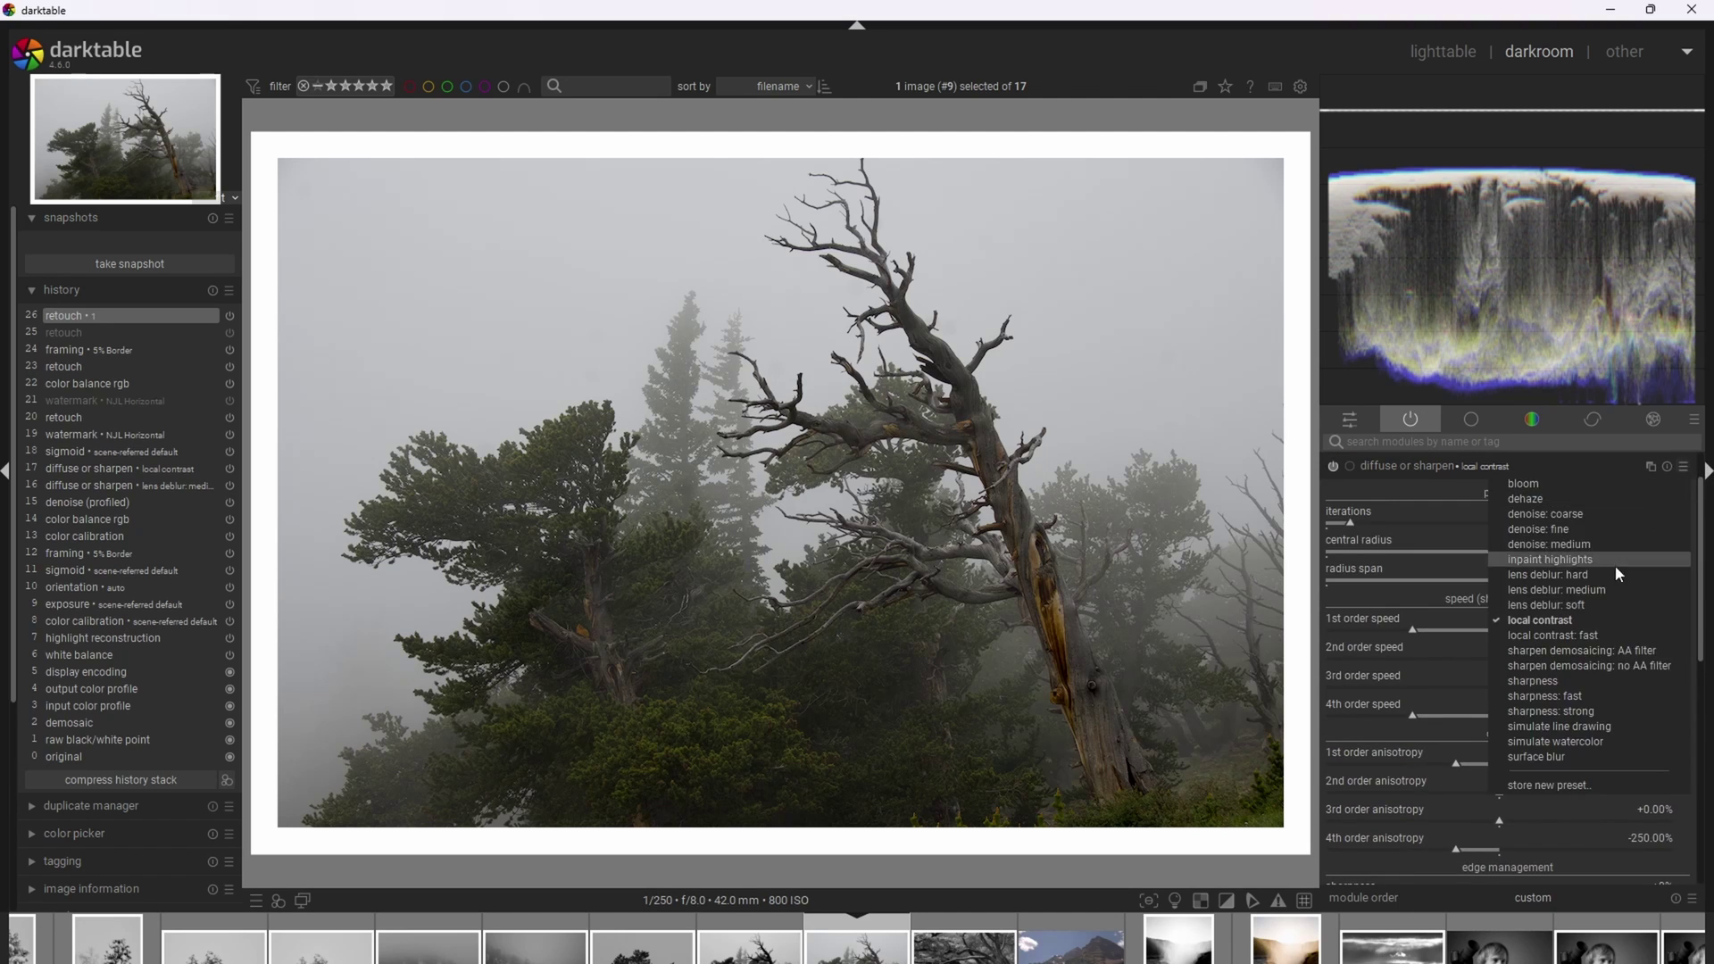
pyautogui.click(1447, 472)
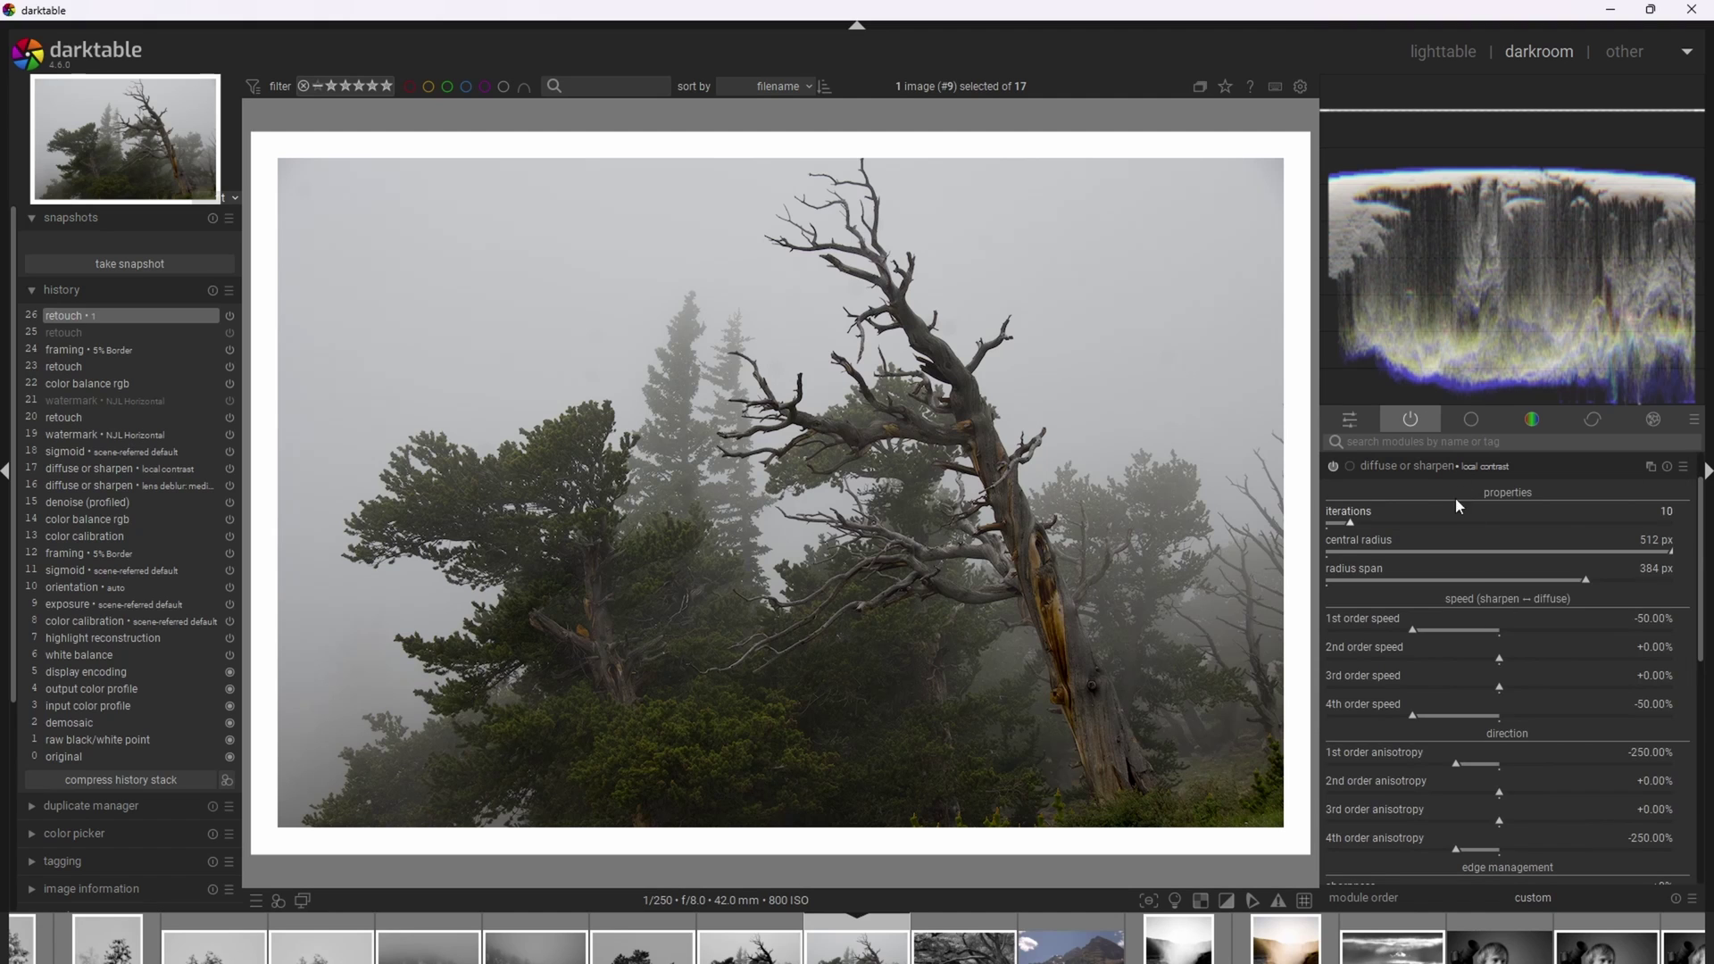
pyautogui.click(1455, 469)
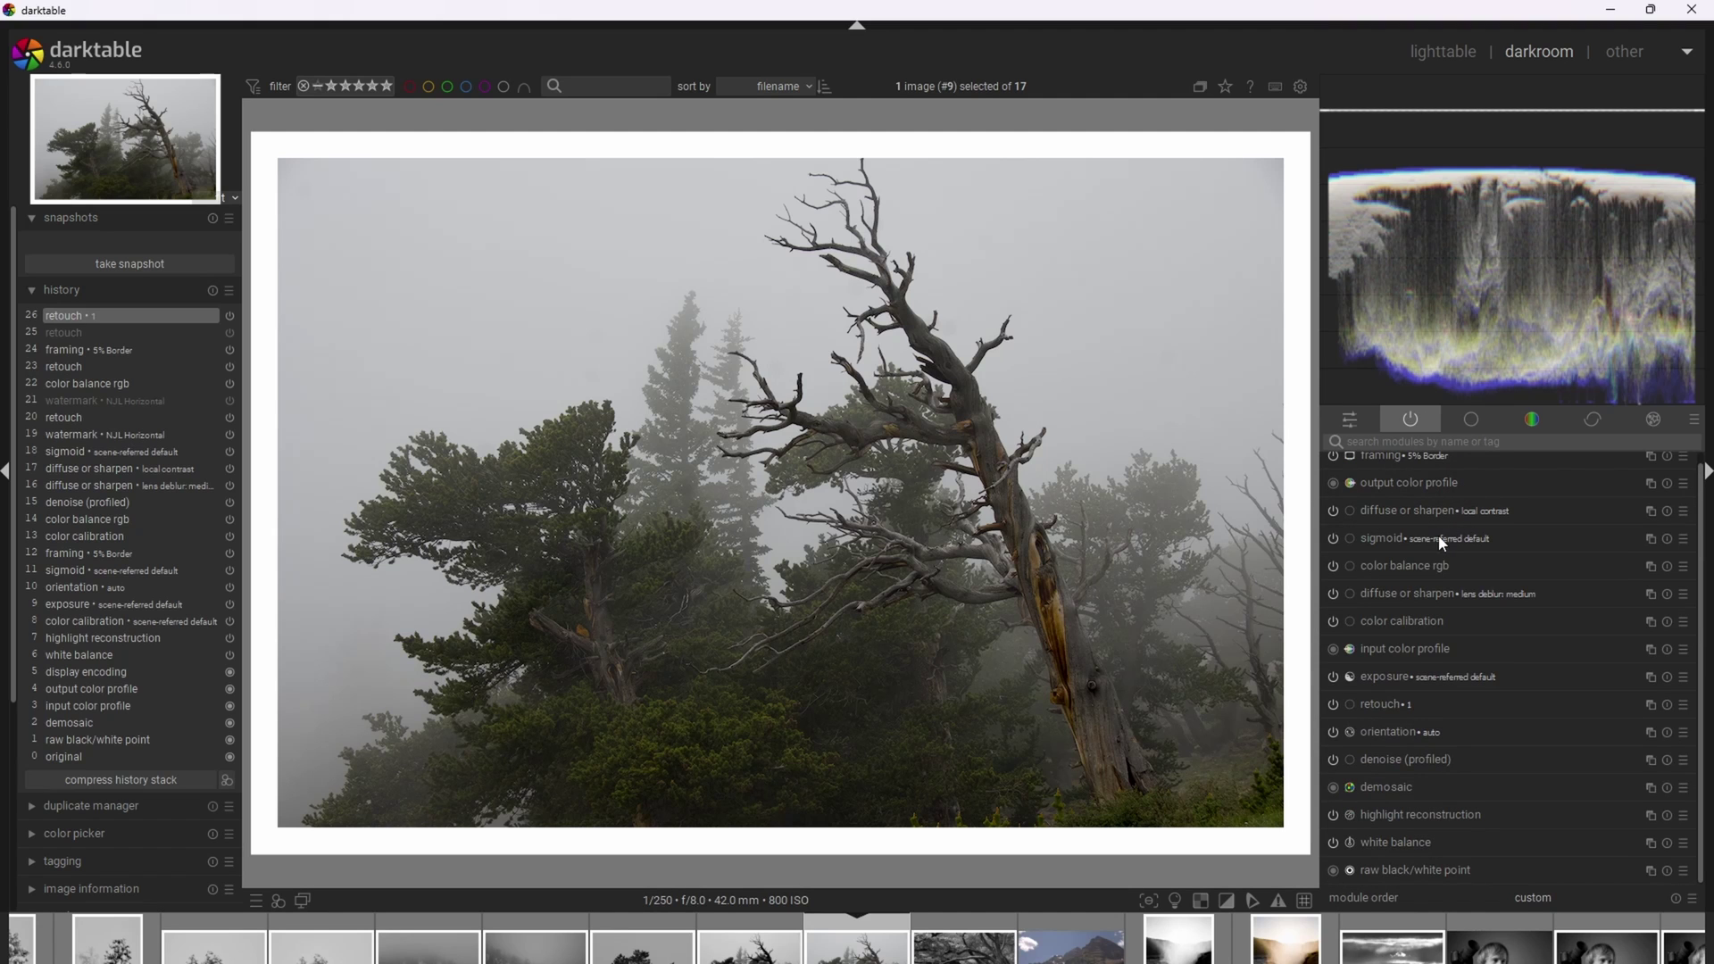
pyautogui.click(1413, 617)
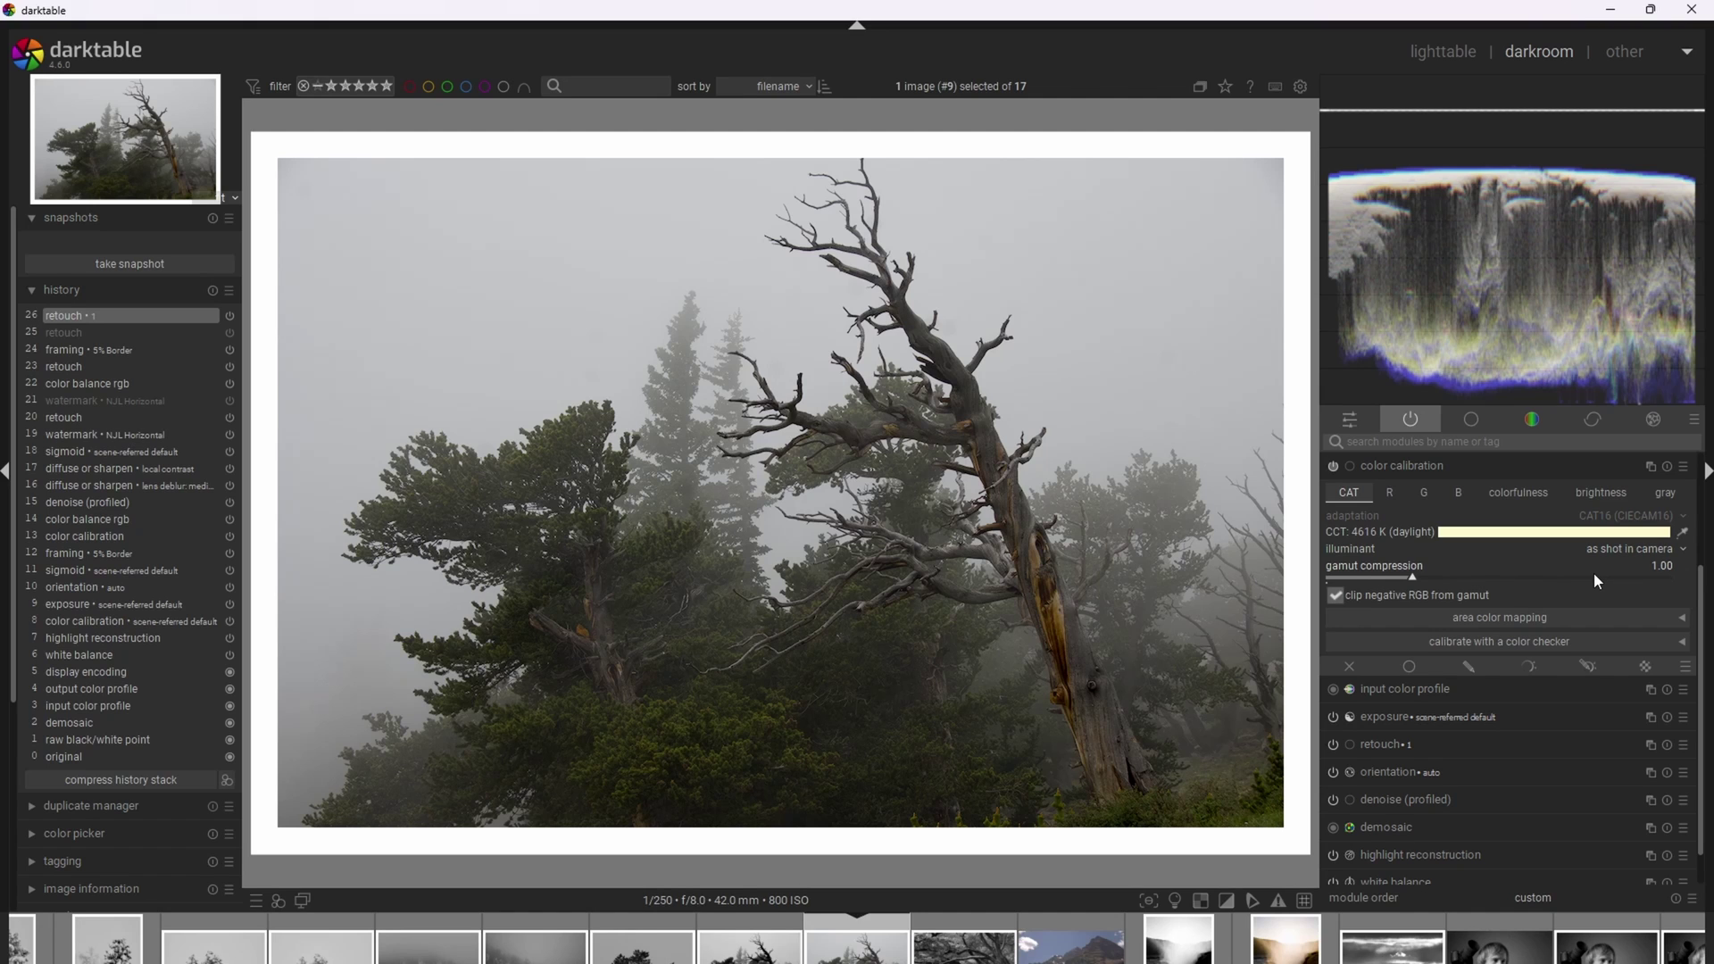
pyautogui.click(1535, 465)
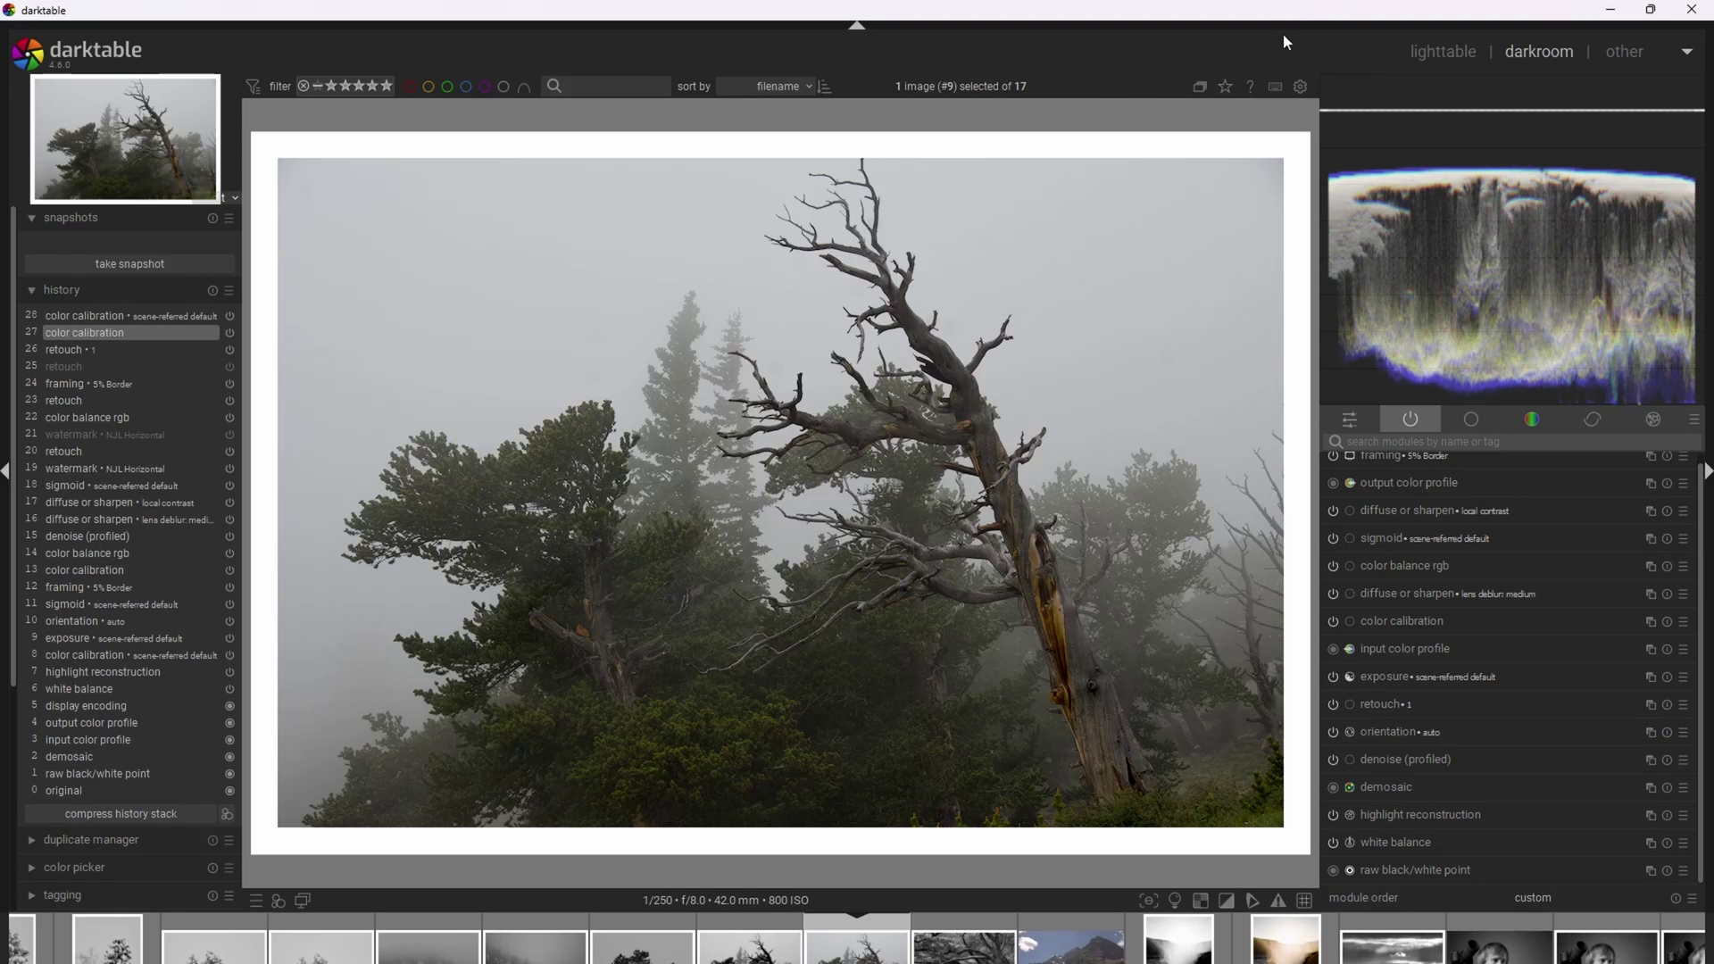
# Add a new color calibration instance and place it between sigmoid and color balance rgb.
pyautogui.click(1650, 622)
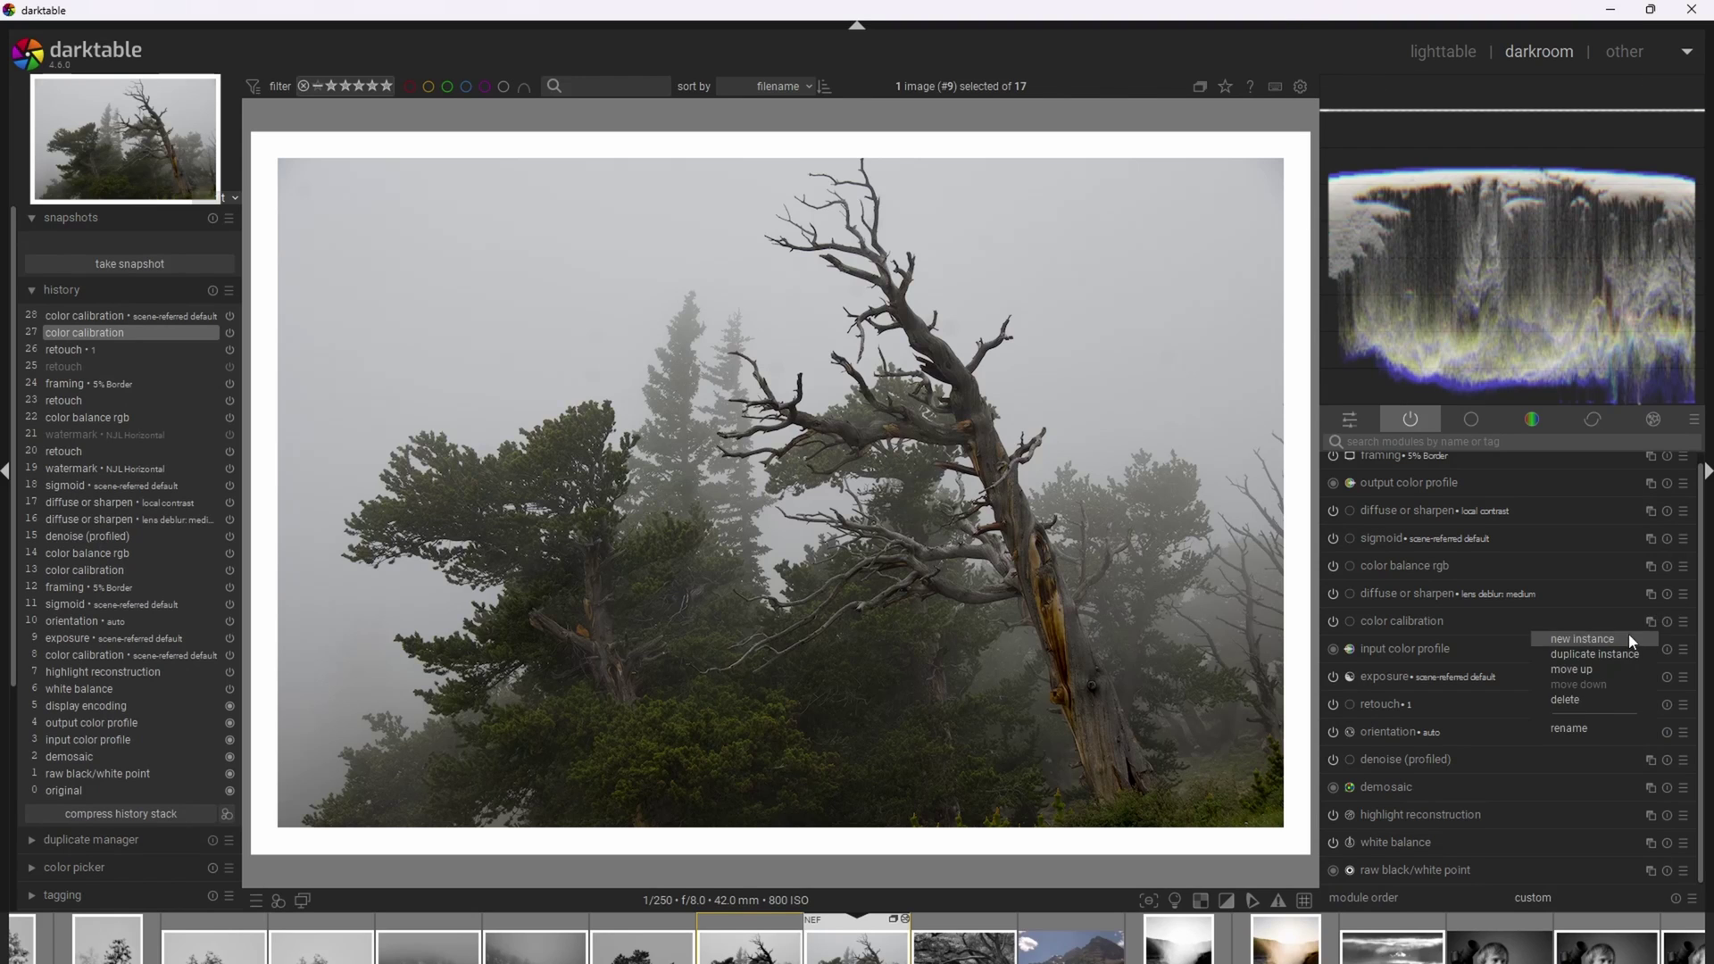
pyautogui.click(1624, 634)
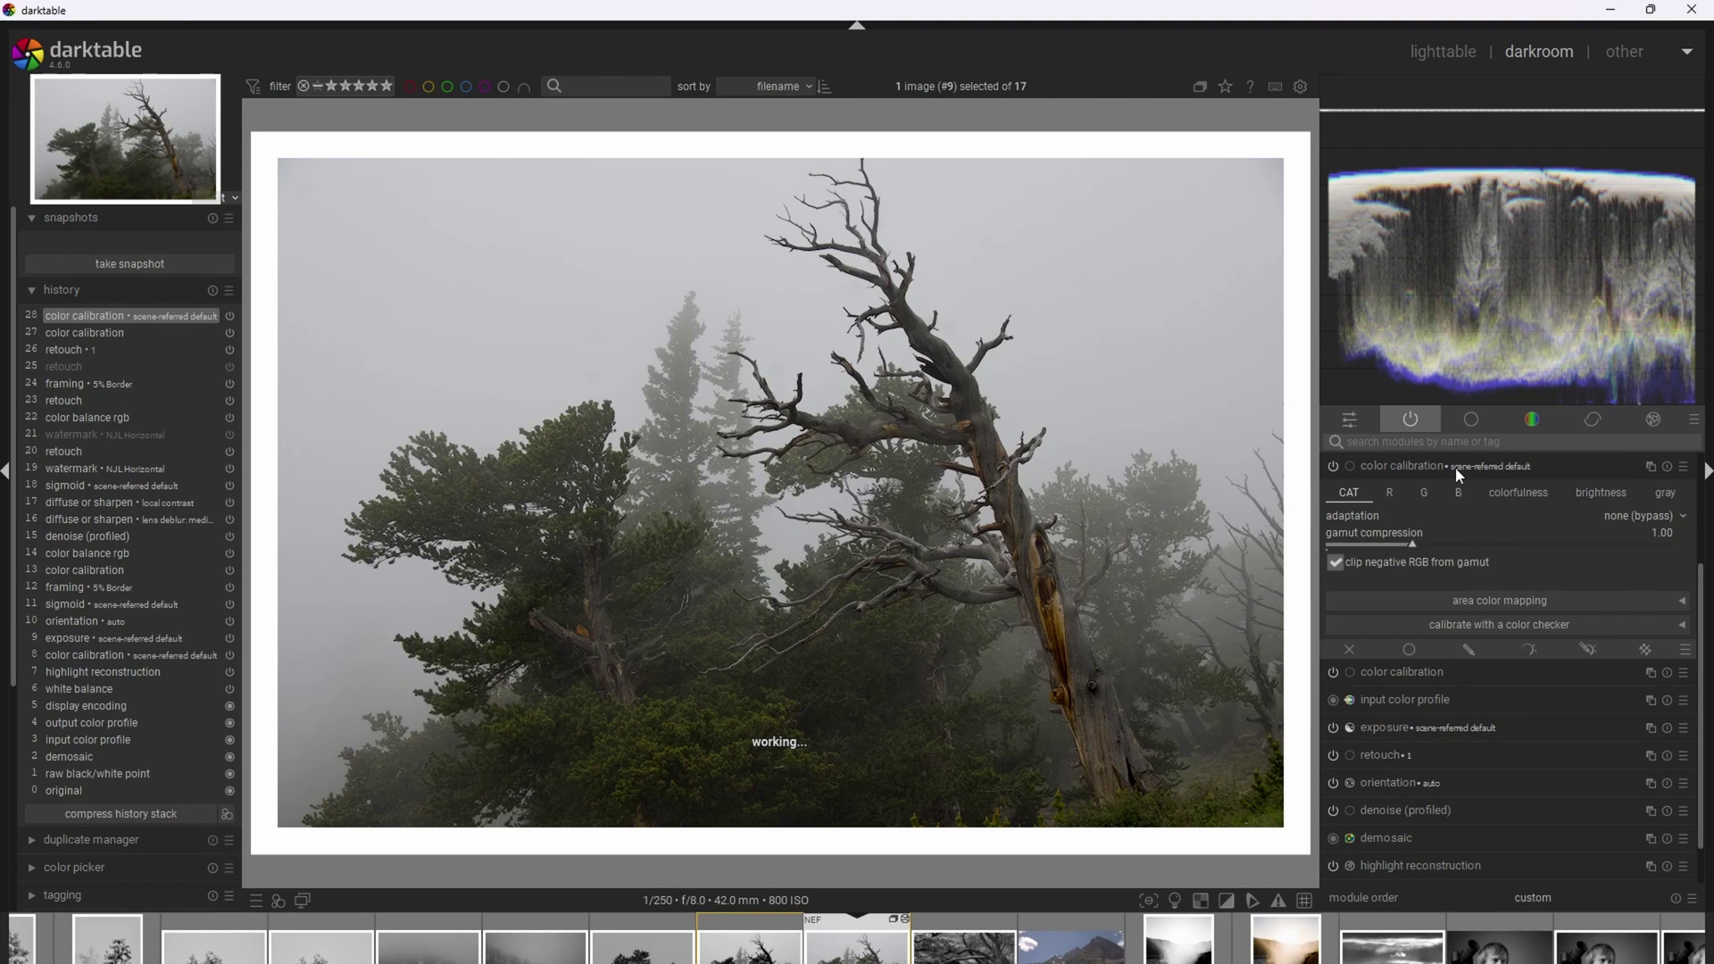
pyautogui.click(1455, 468)
pyautogui.moveTo(1444, 594); pyautogui.dragTo(1526, 538)
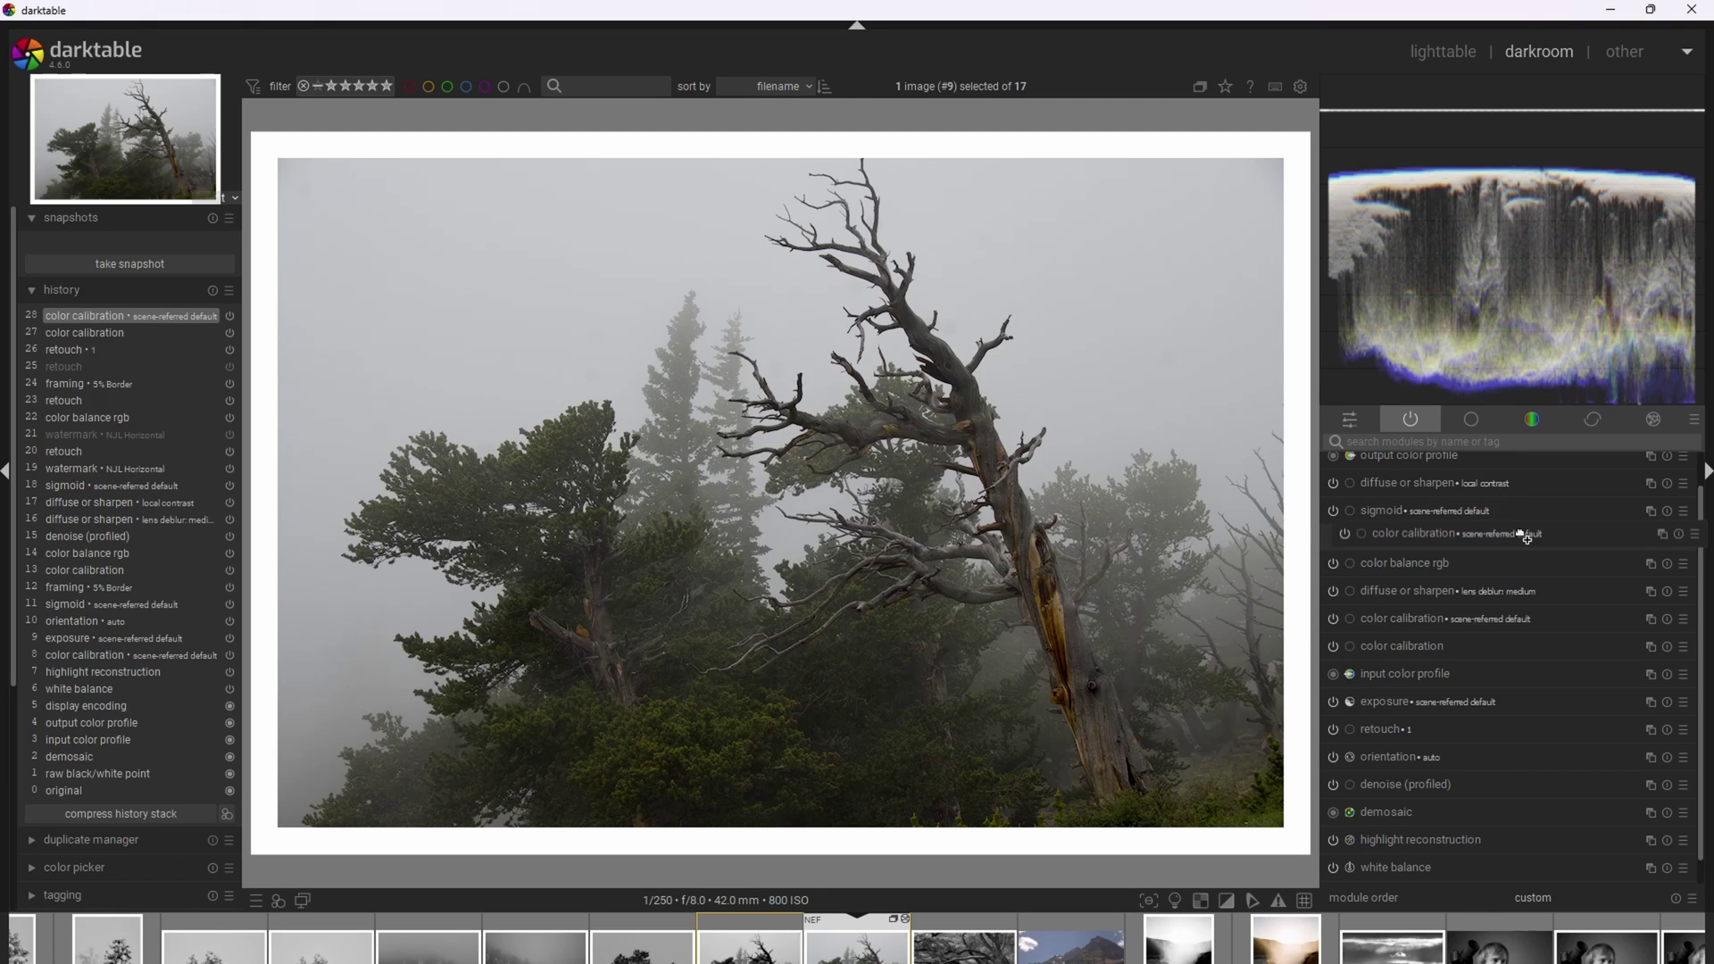
pyautogui.moveTo(1526, 536); pyautogui.dragTo(1522, 539)
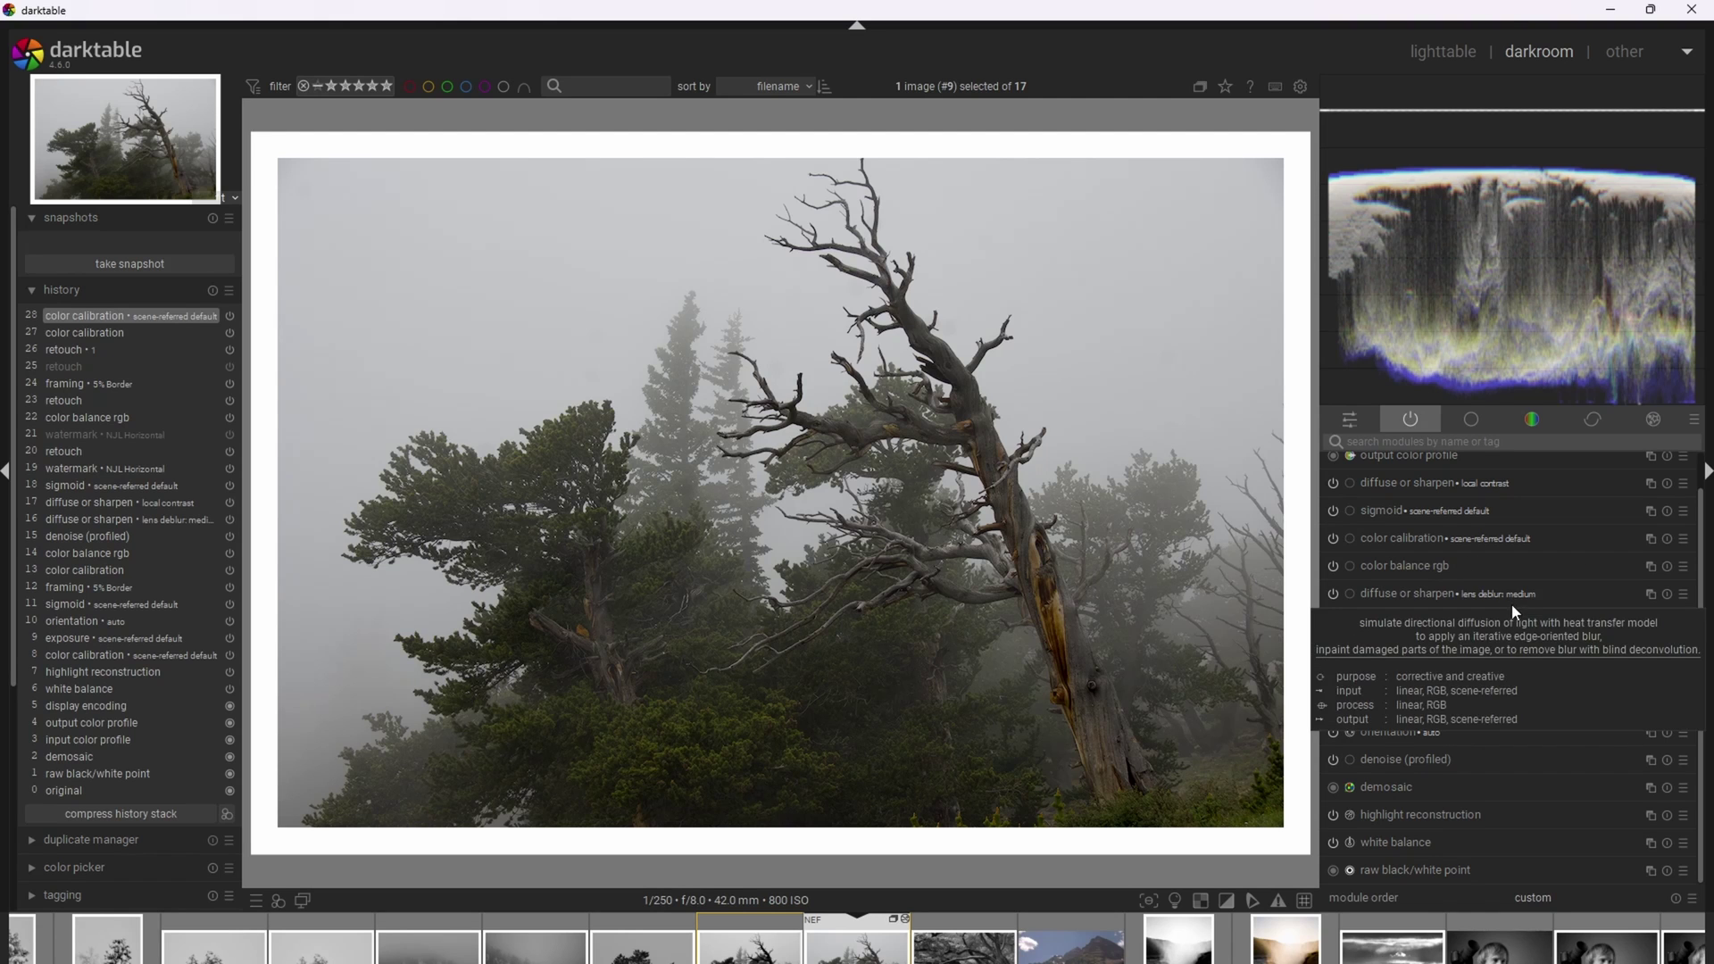
# Undo the new instance, move sigmoid lower, then bring the extra instance back with Ctrl+V.
pyautogui.hotkey('ctrl', 'z')
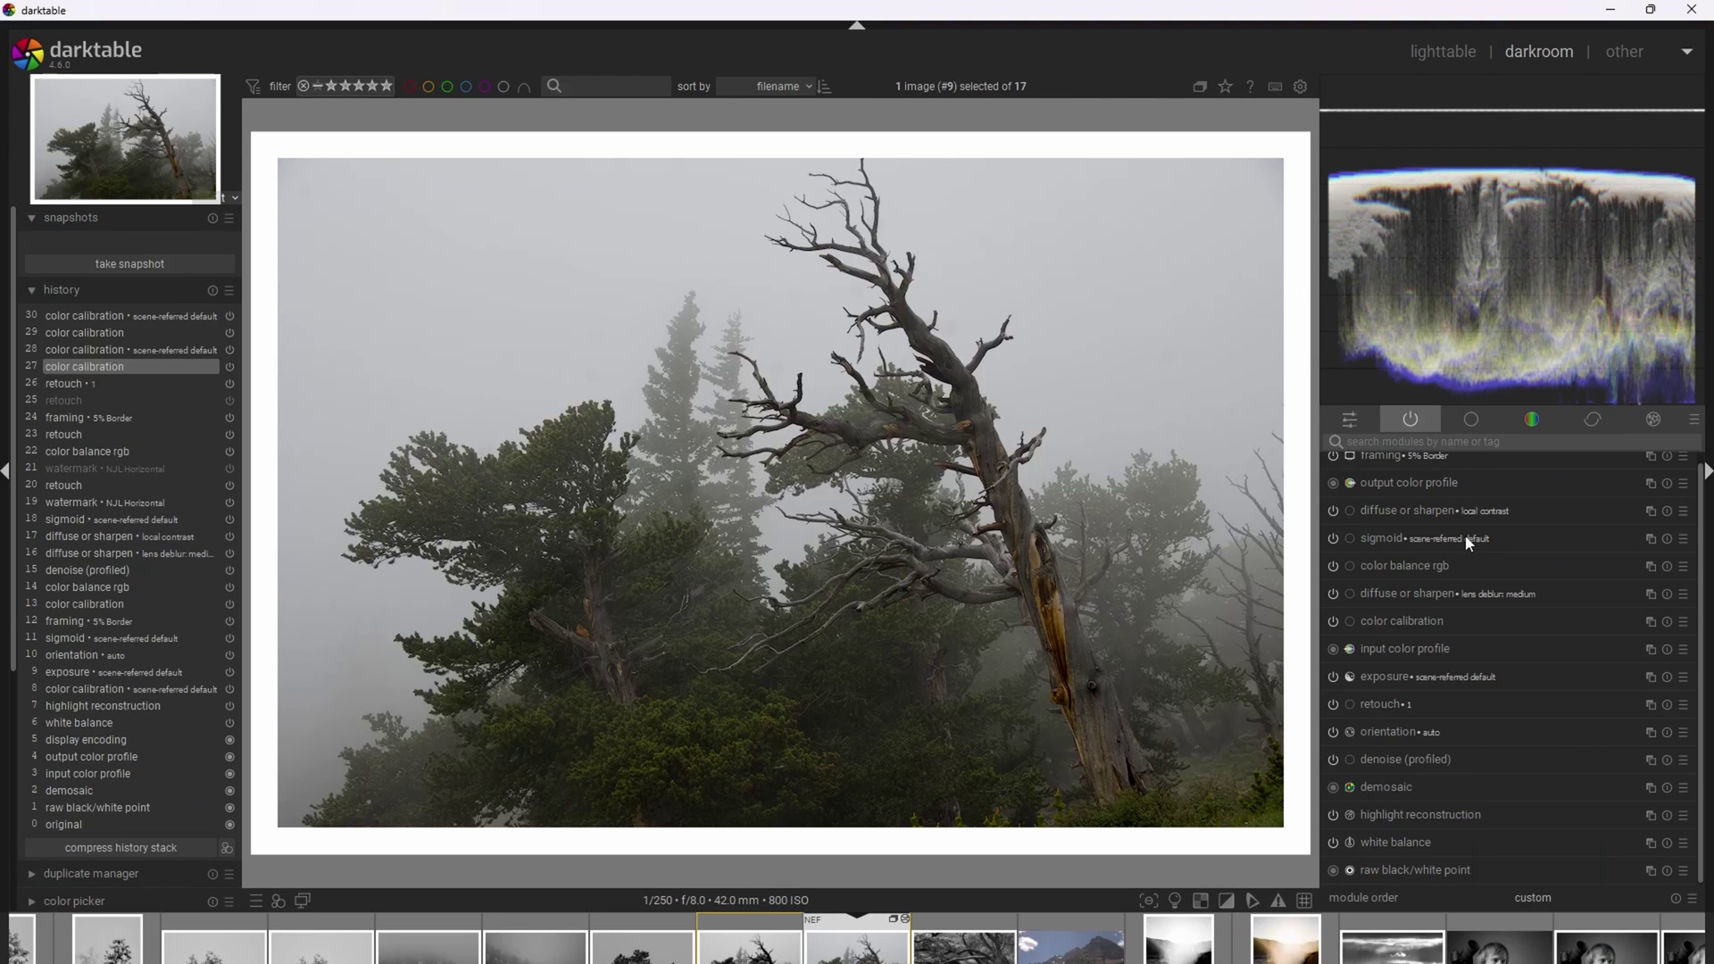
pyautogui.moveTo(1467, 540); pyautogui.dragTo(1545, 539)
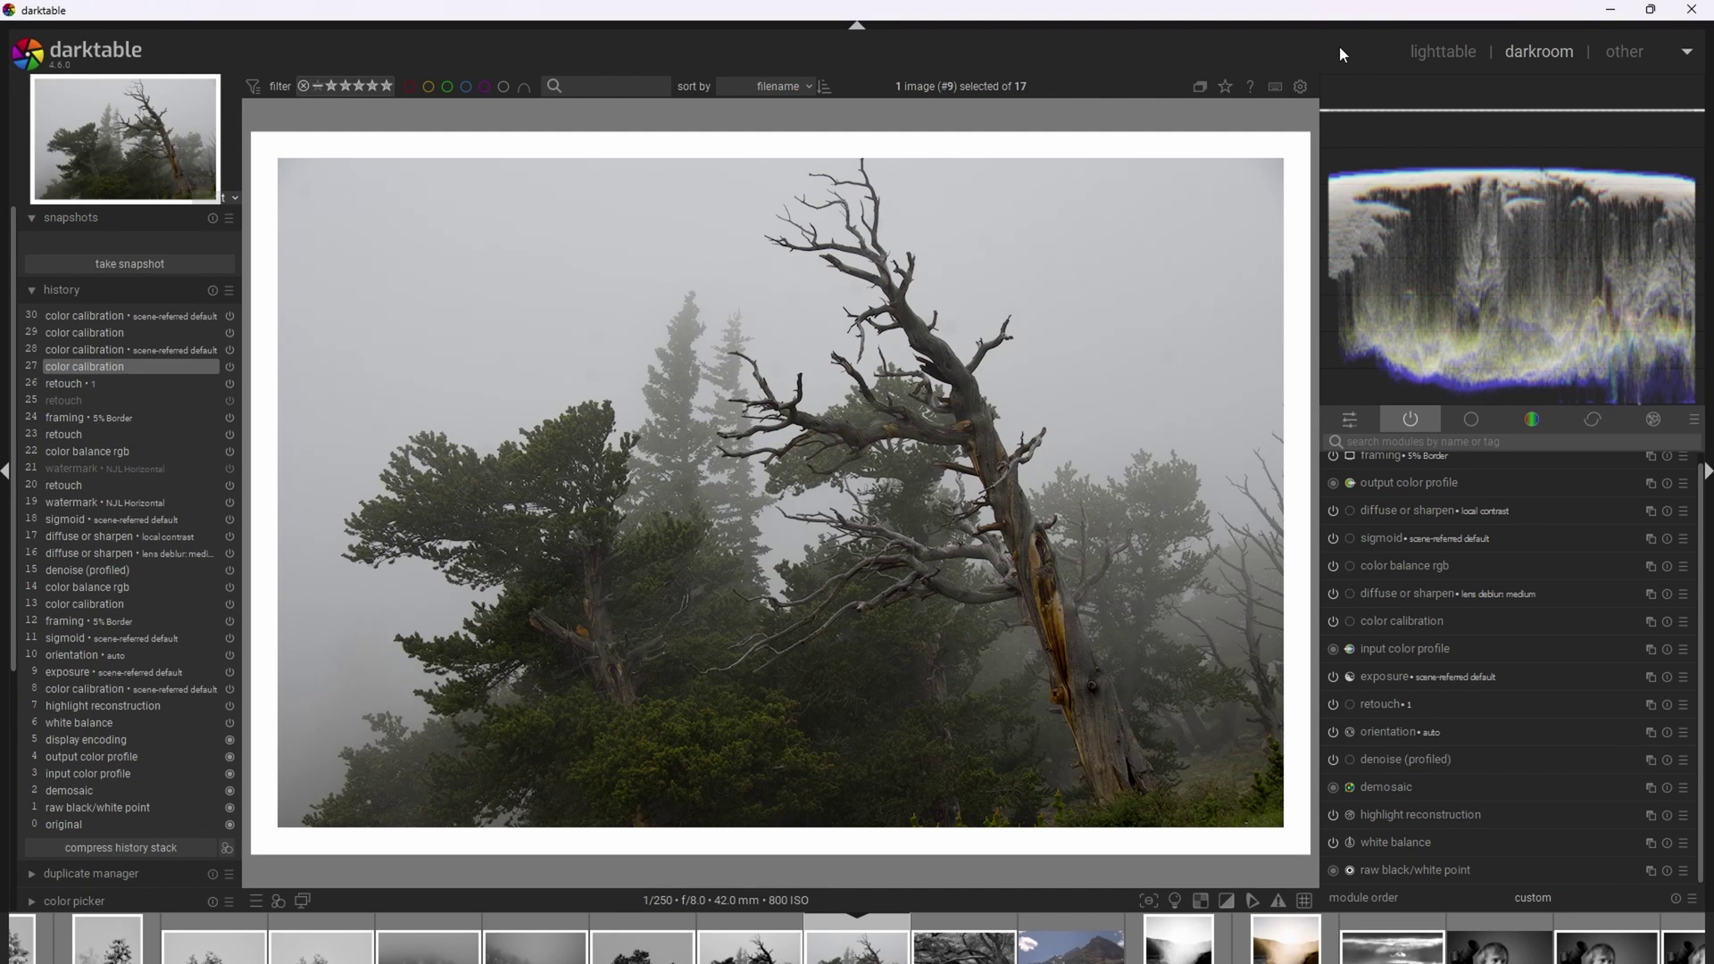
pyautogui.hotkey('ctrl', 'v')
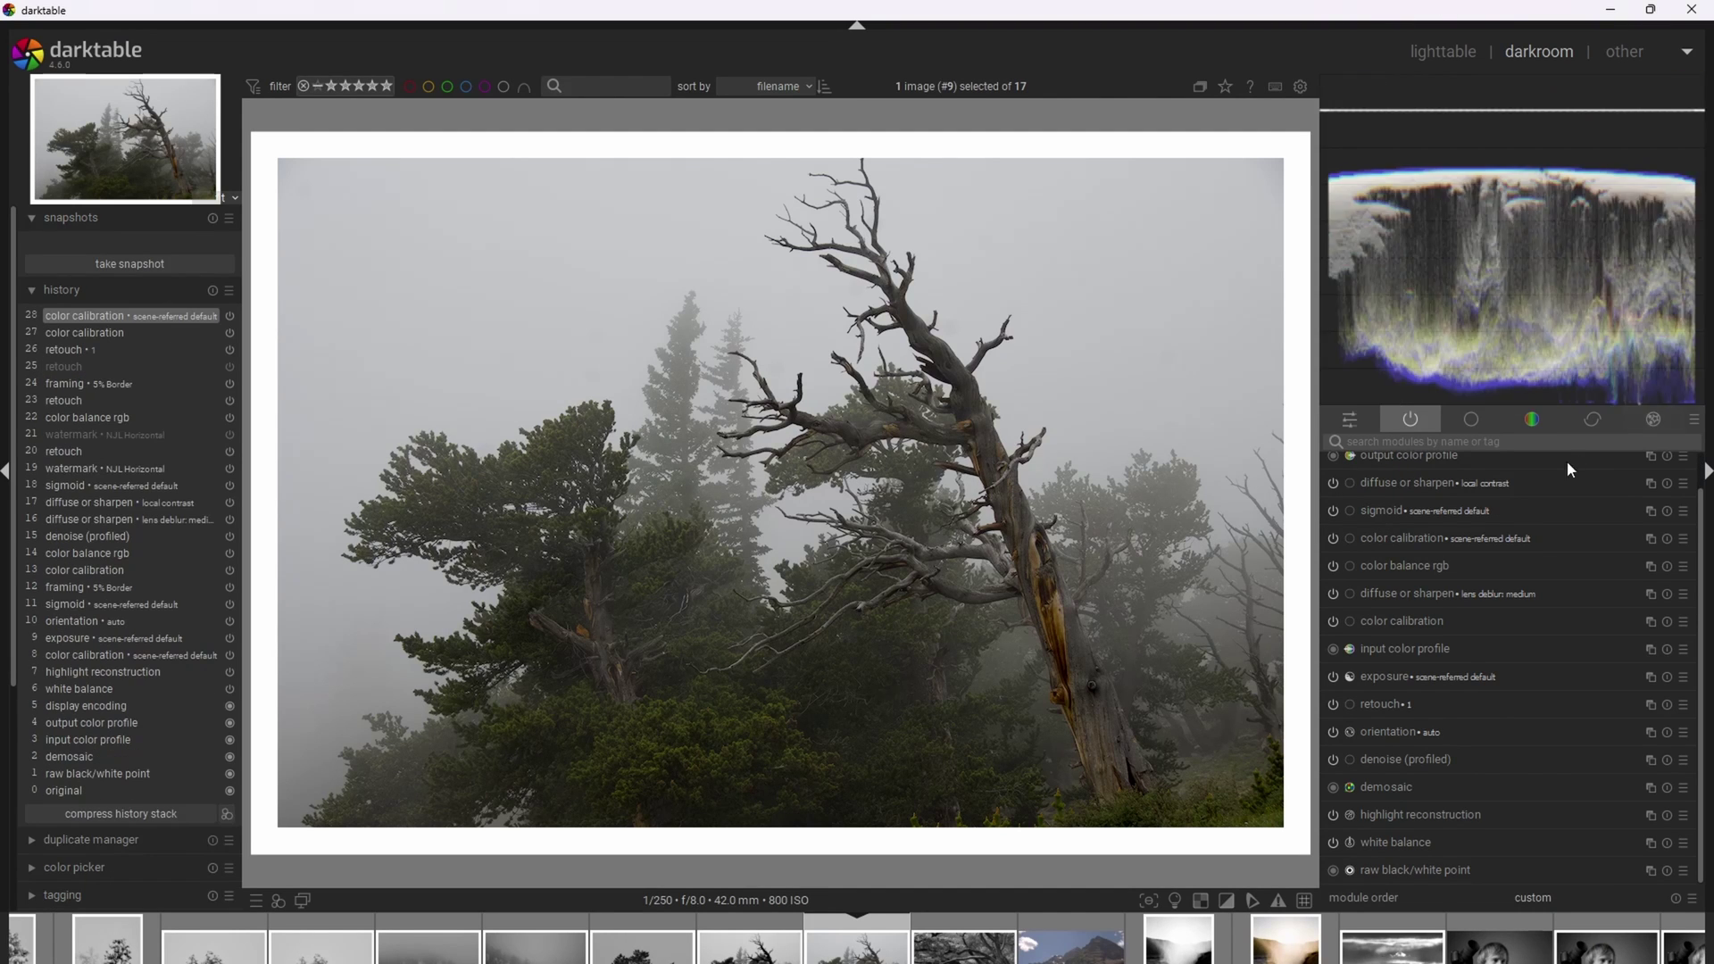
# Rename the new color calibration instance to 'Black & White'.
pyautogui.click(1649, 540)
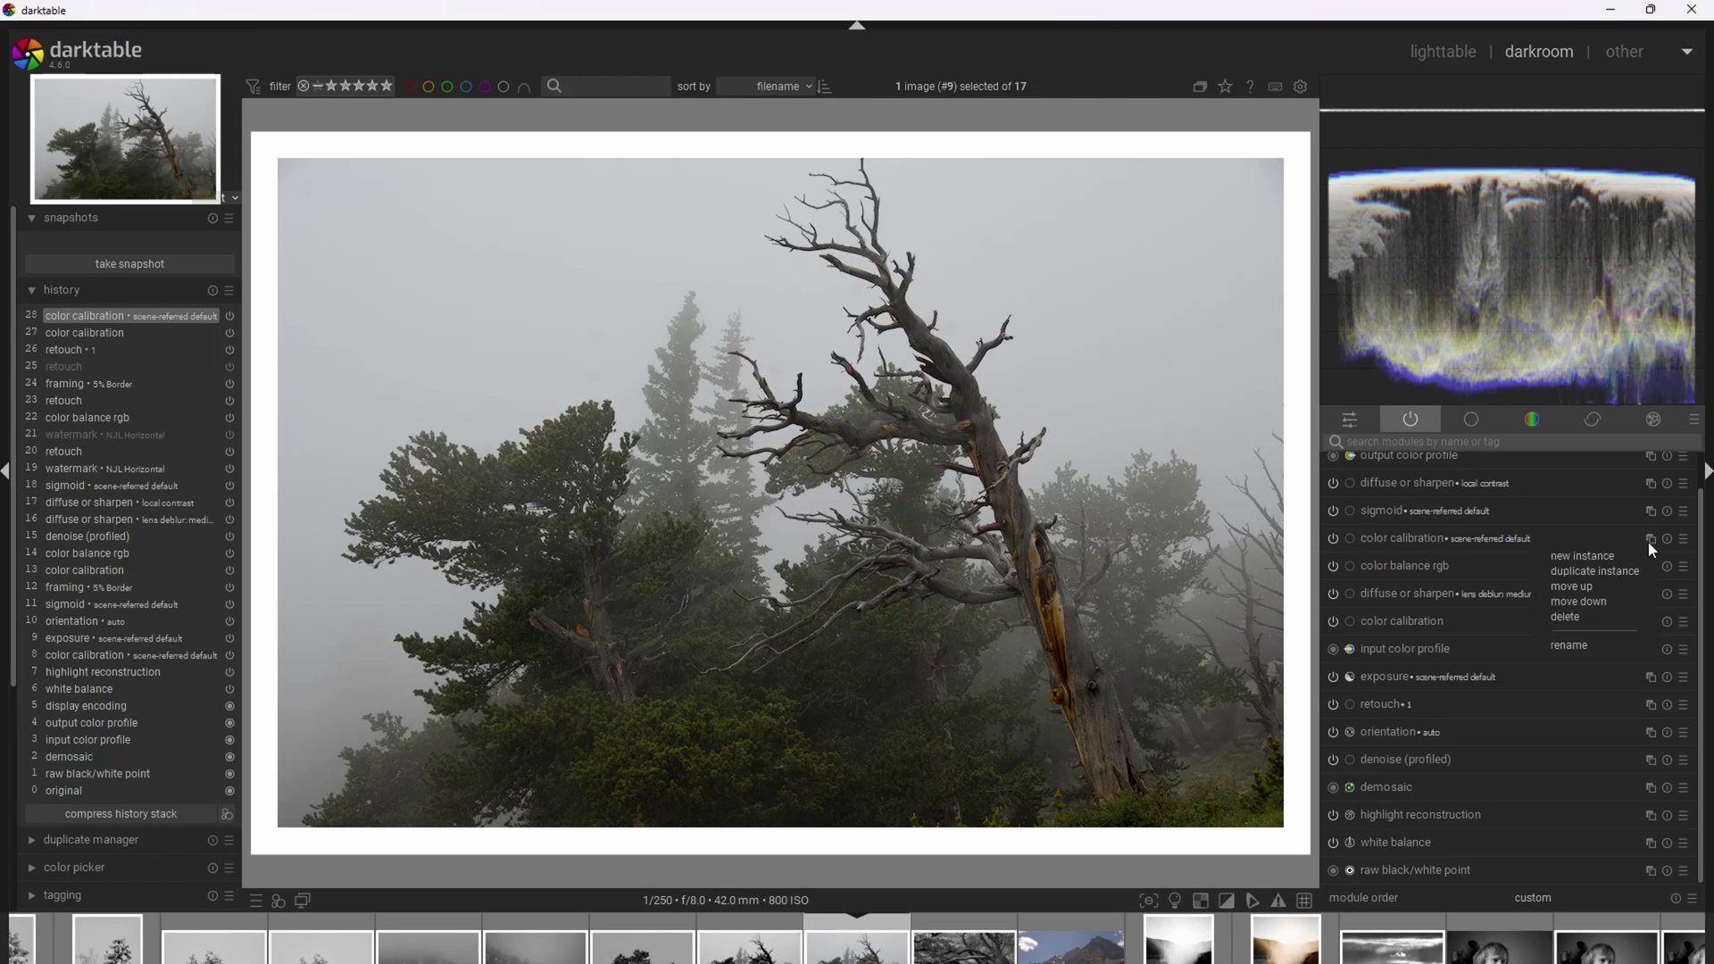
pyautogui.click(1584, 648)
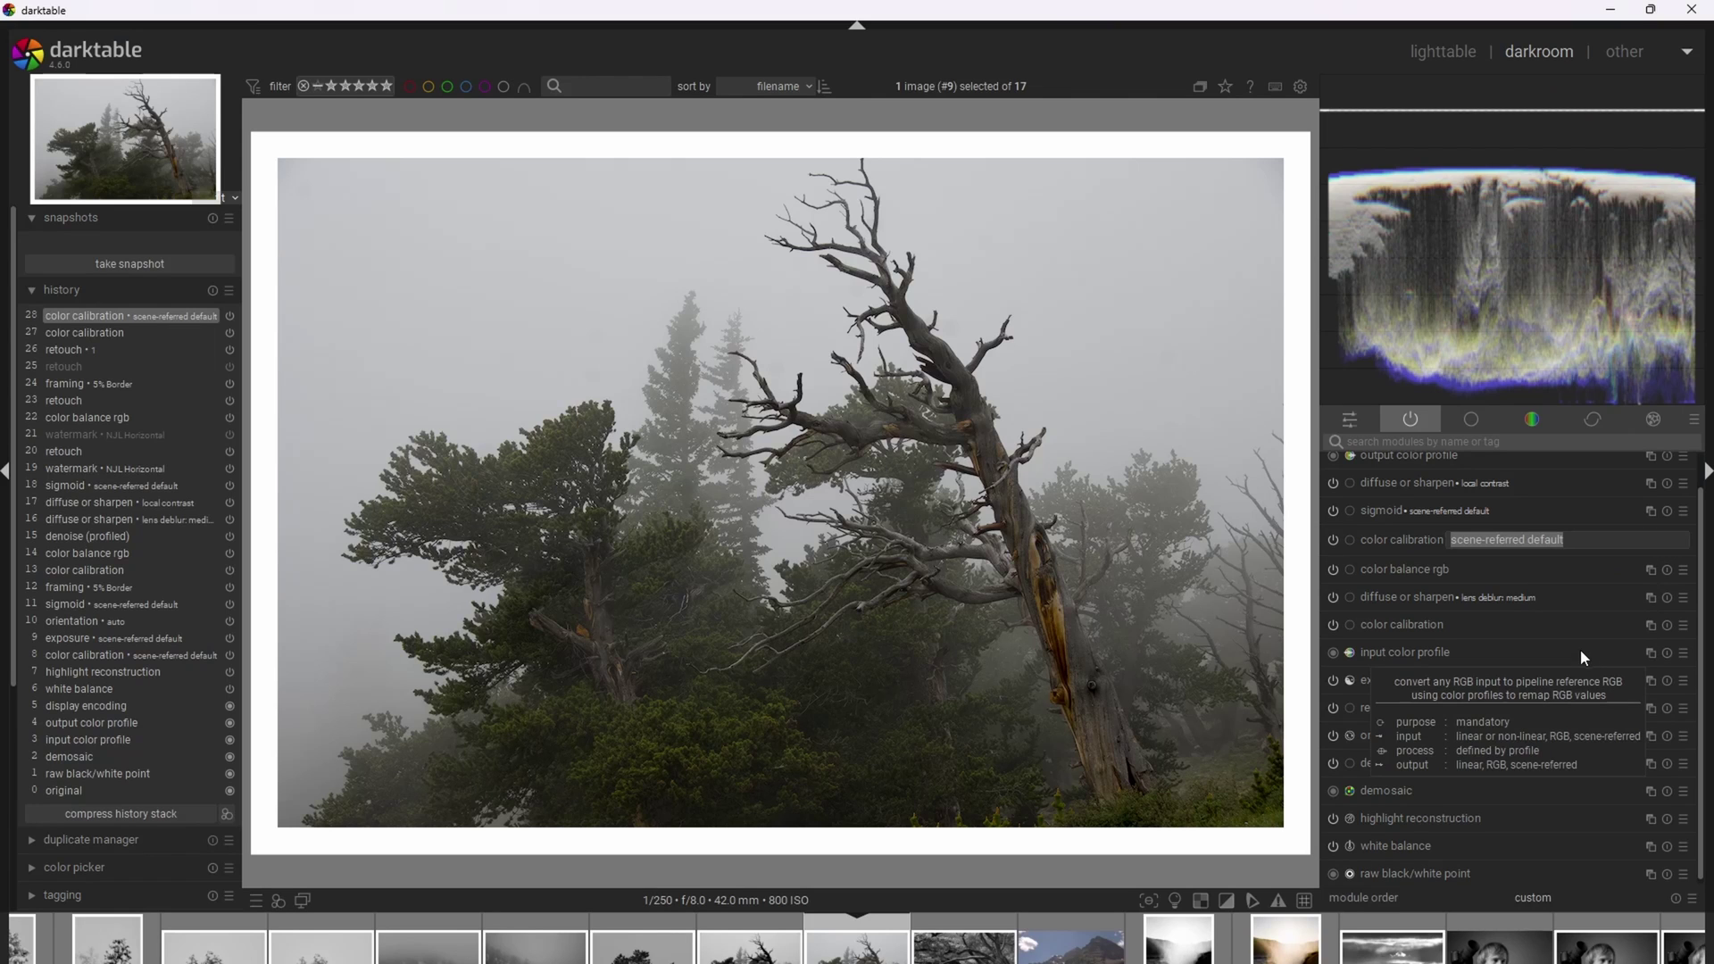
pyautogui.write('Bl')
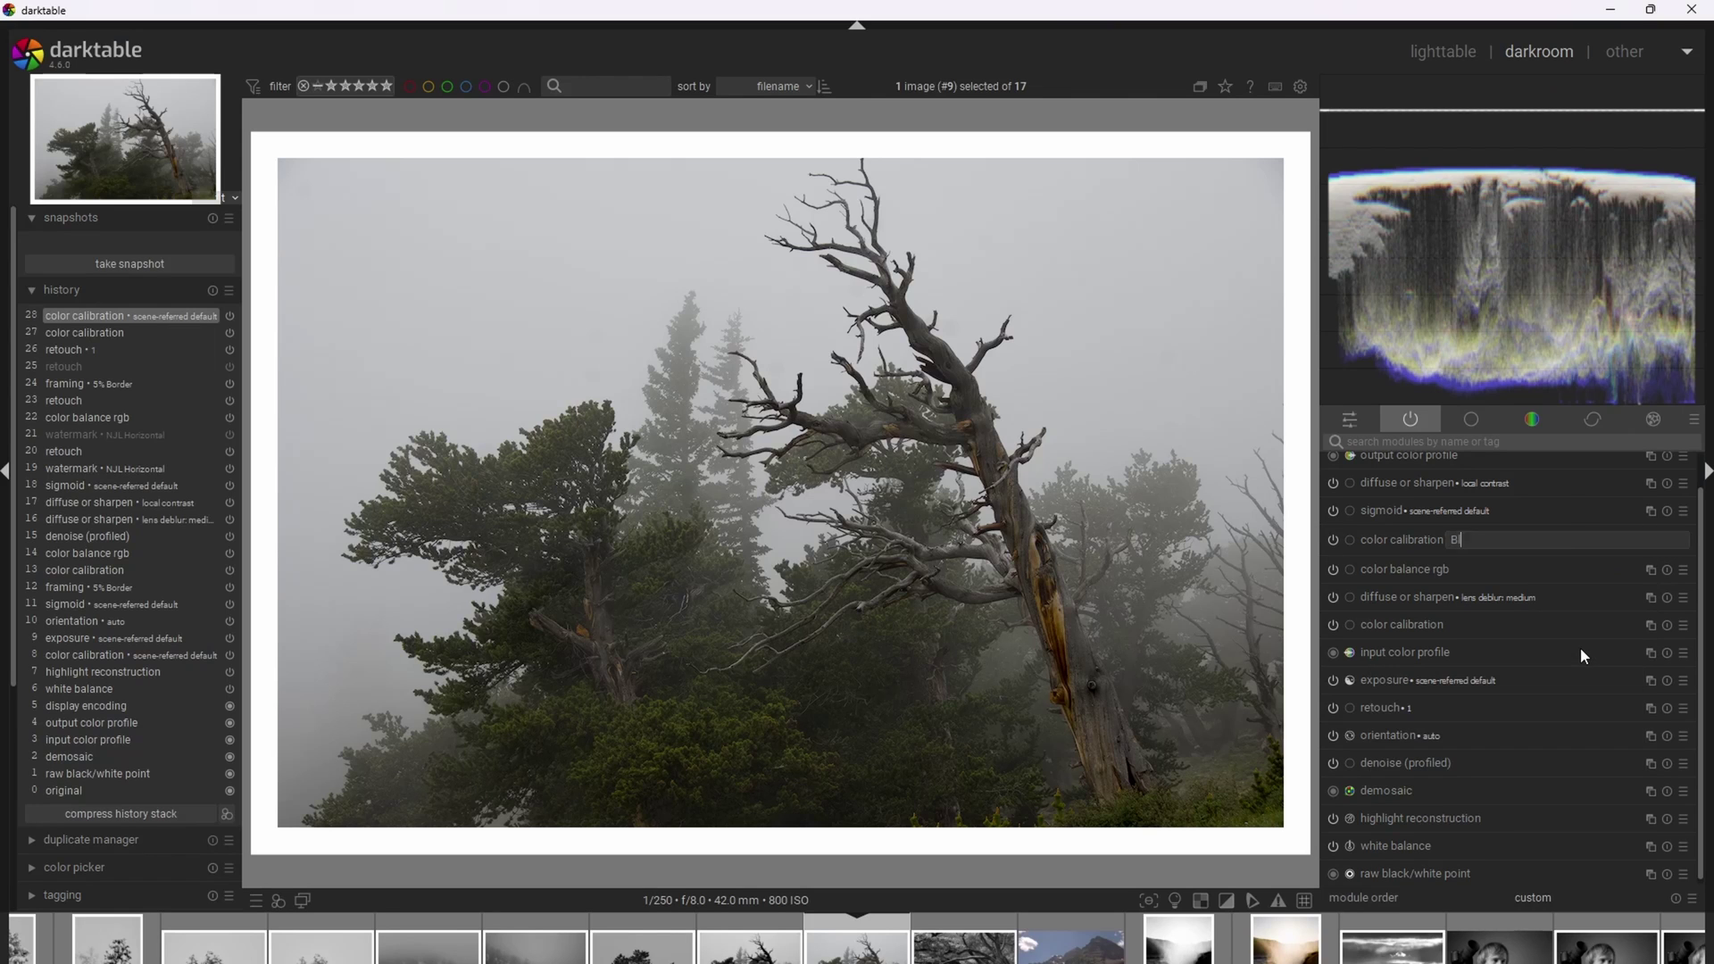
pyautogui.write('ack & White')
pyautogui.press('Return')
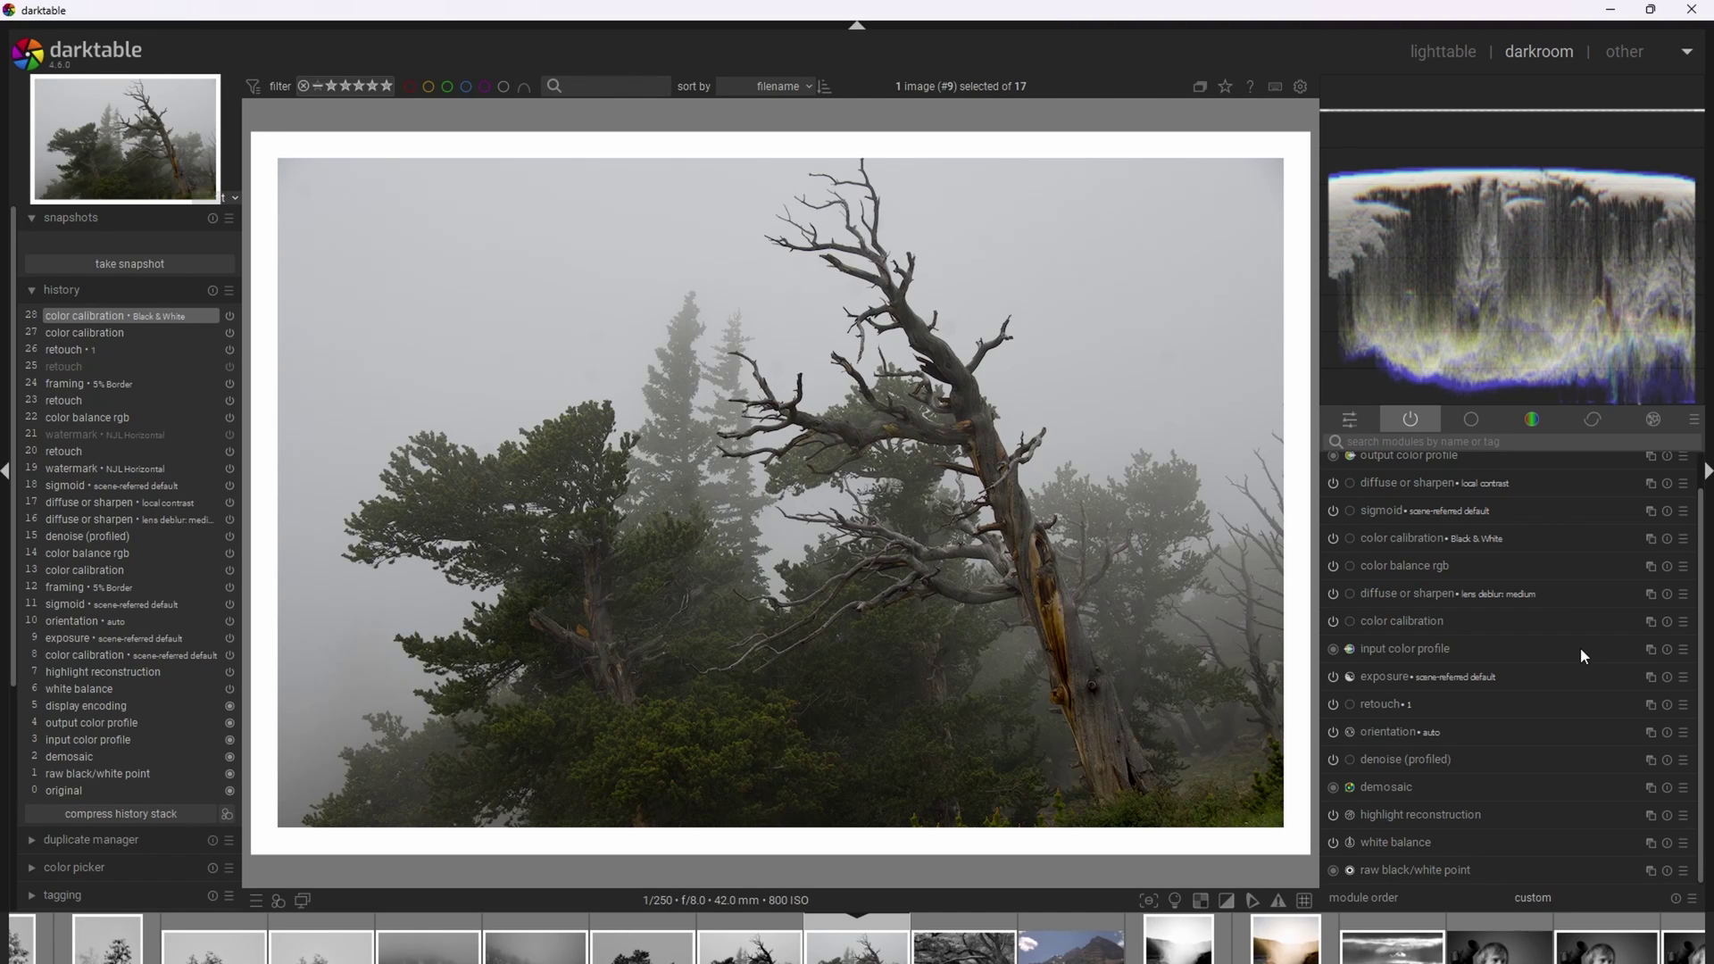
# Expand the Black & White instance, view its gray channel settings and list its B&W film presets.
pyautogui.click(1464, 536)
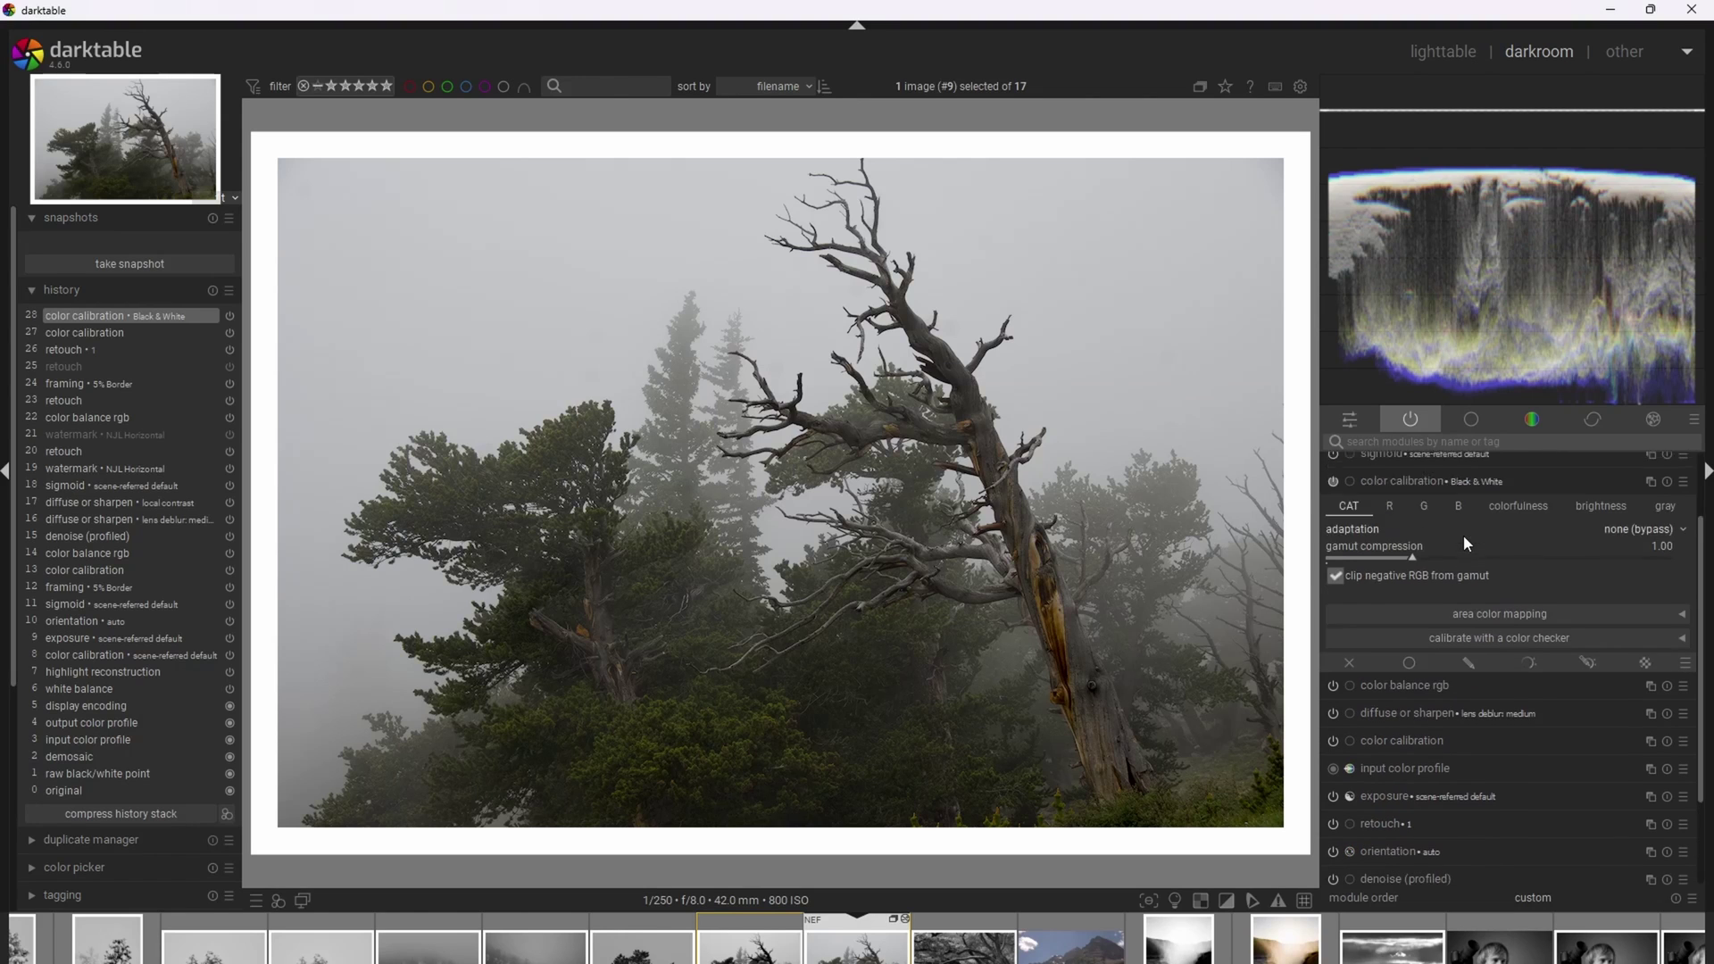
pyautogui.click(1662, 496)
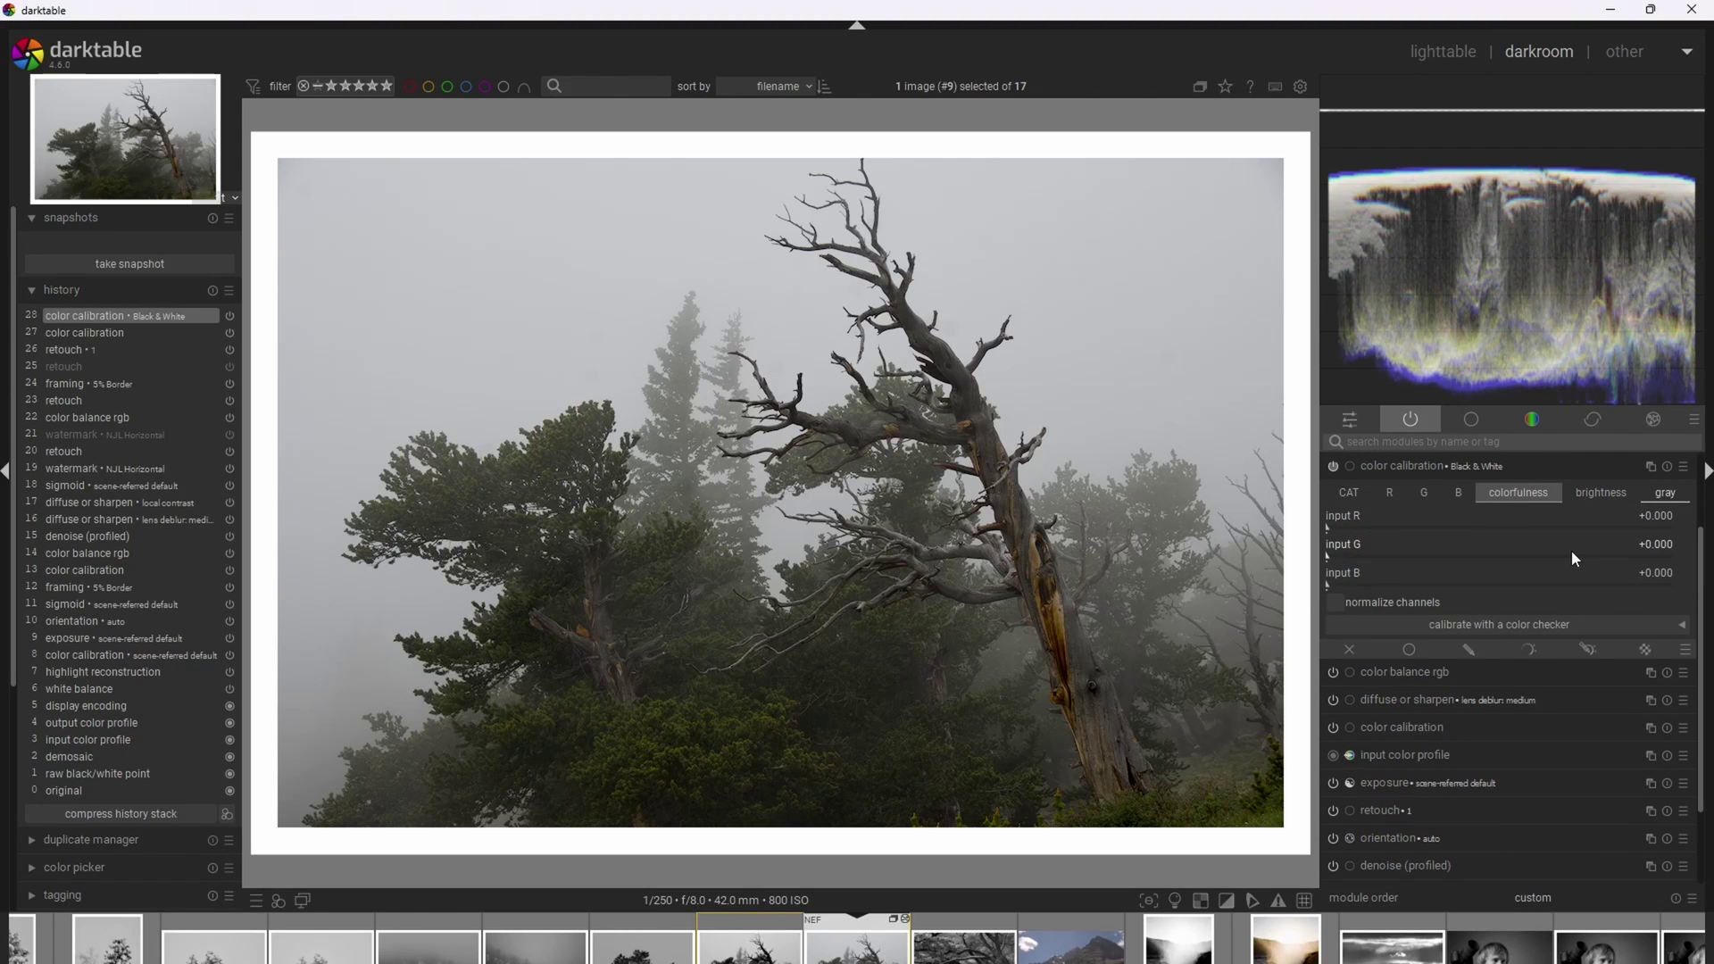
pyautogui.click(1685, 468)
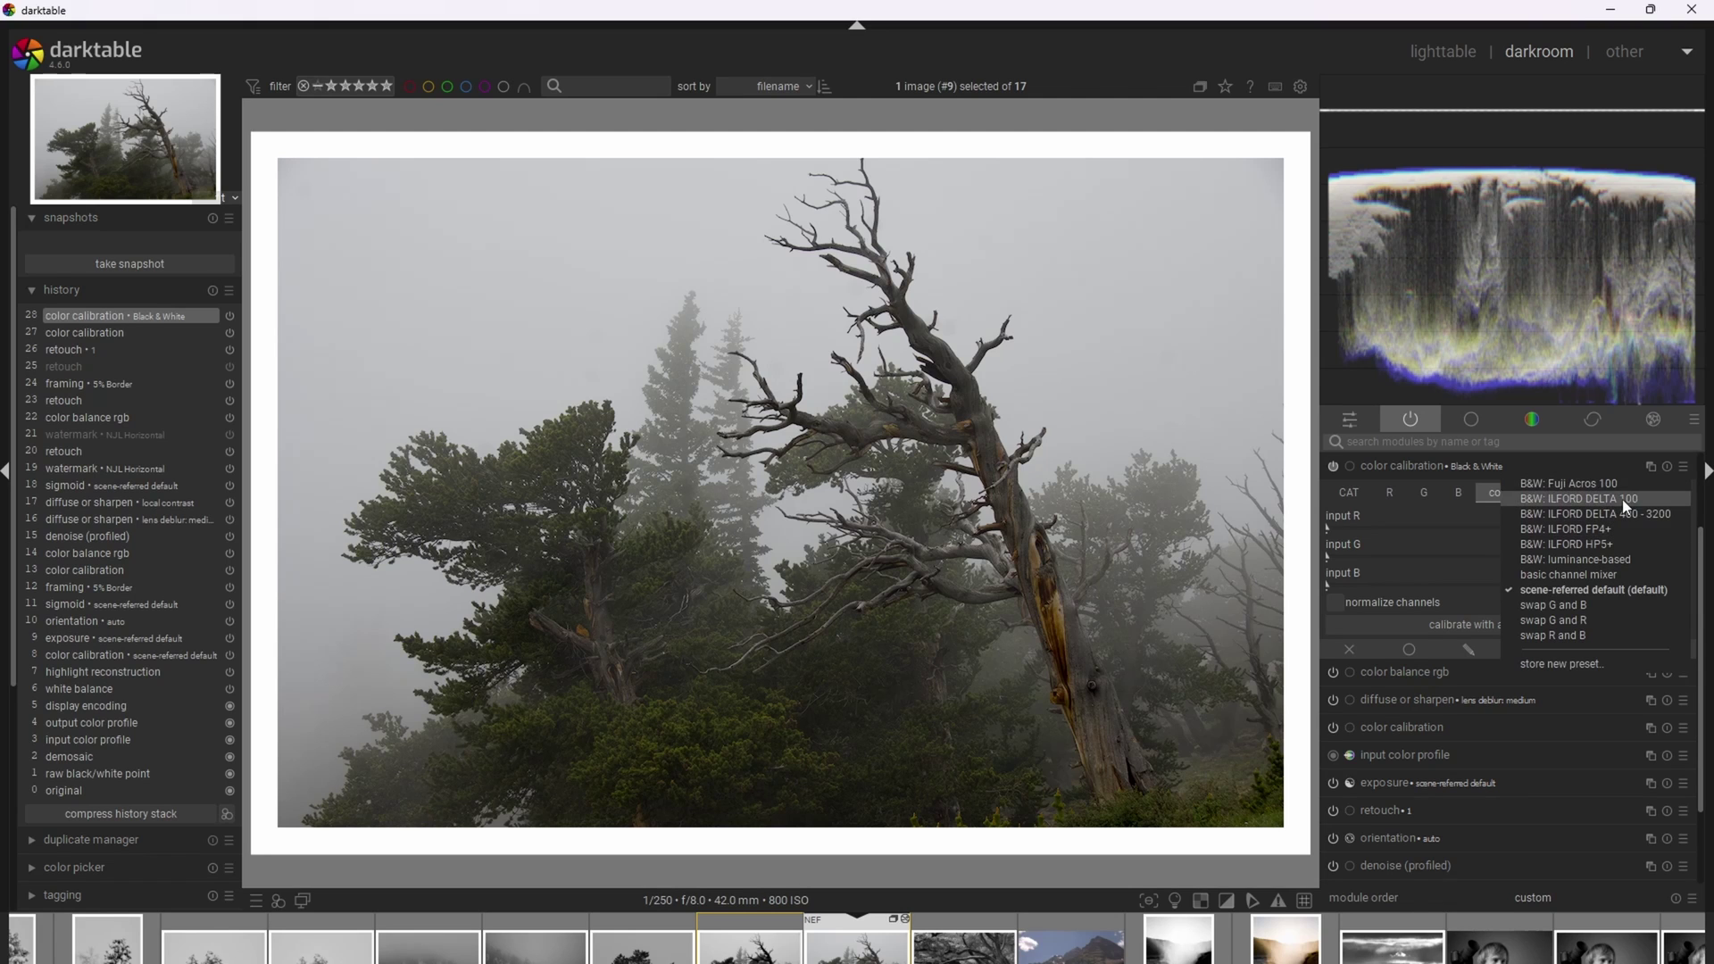
# Apply the B&W: ILFORD DELTA 100 preset to the Black & White color calibration instance.
pyautogui.click(1550, 465)
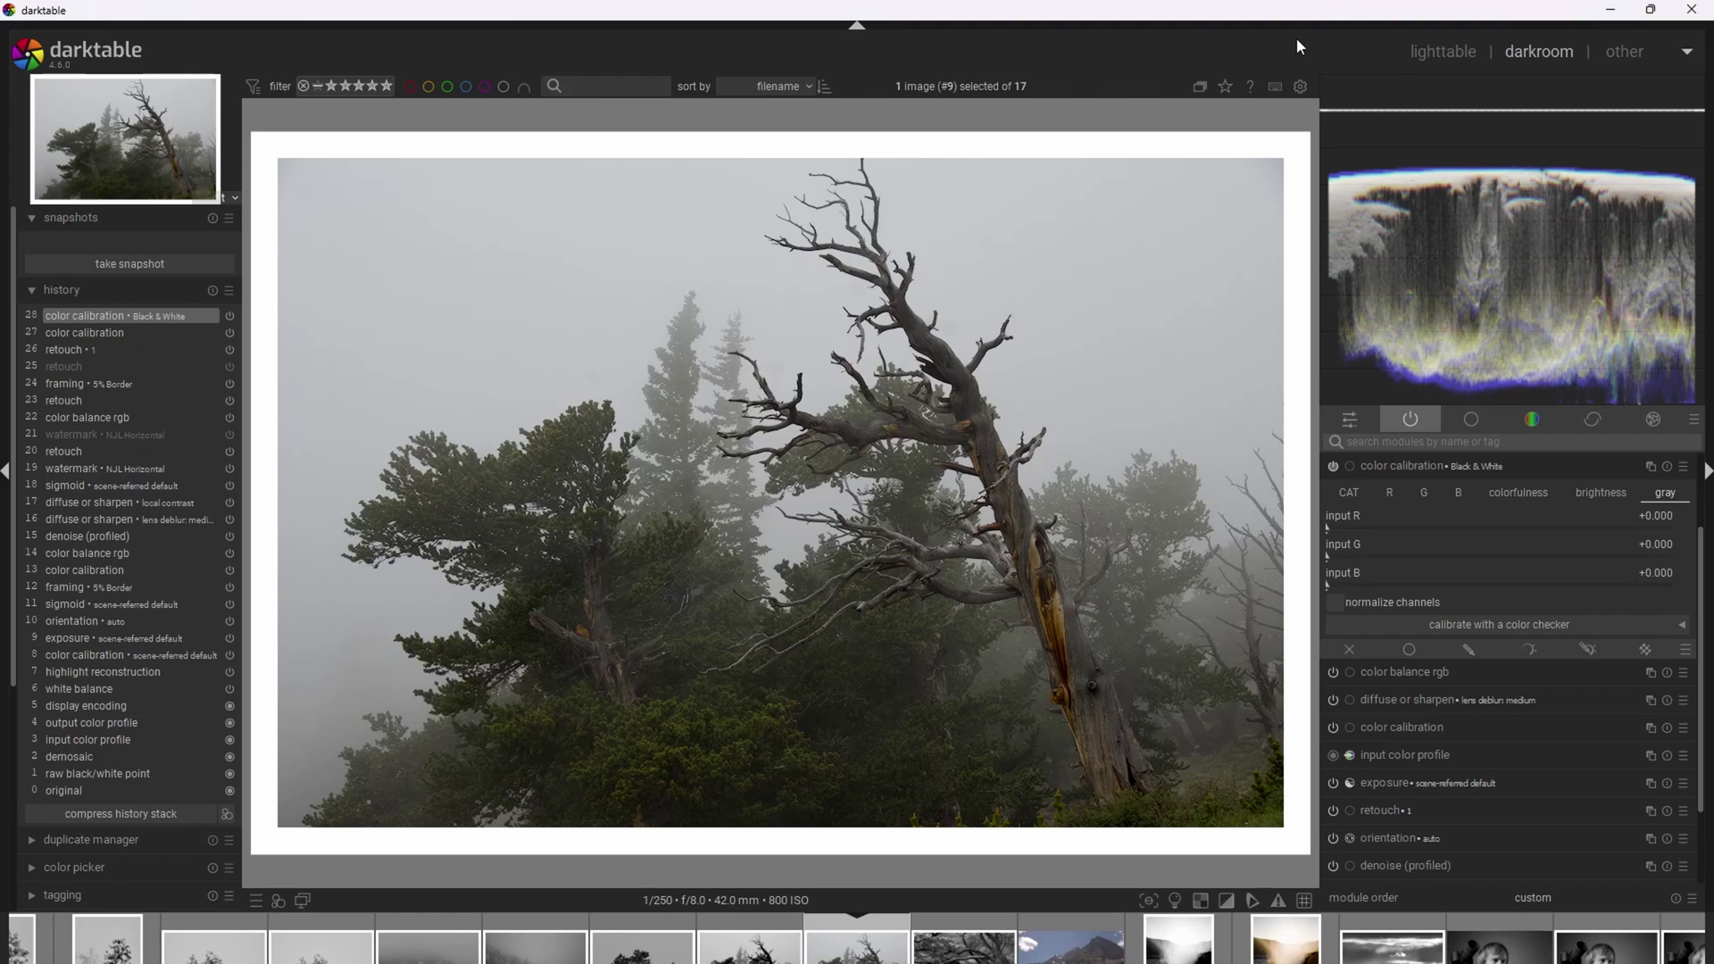
pyautogui.click(1682, 468)
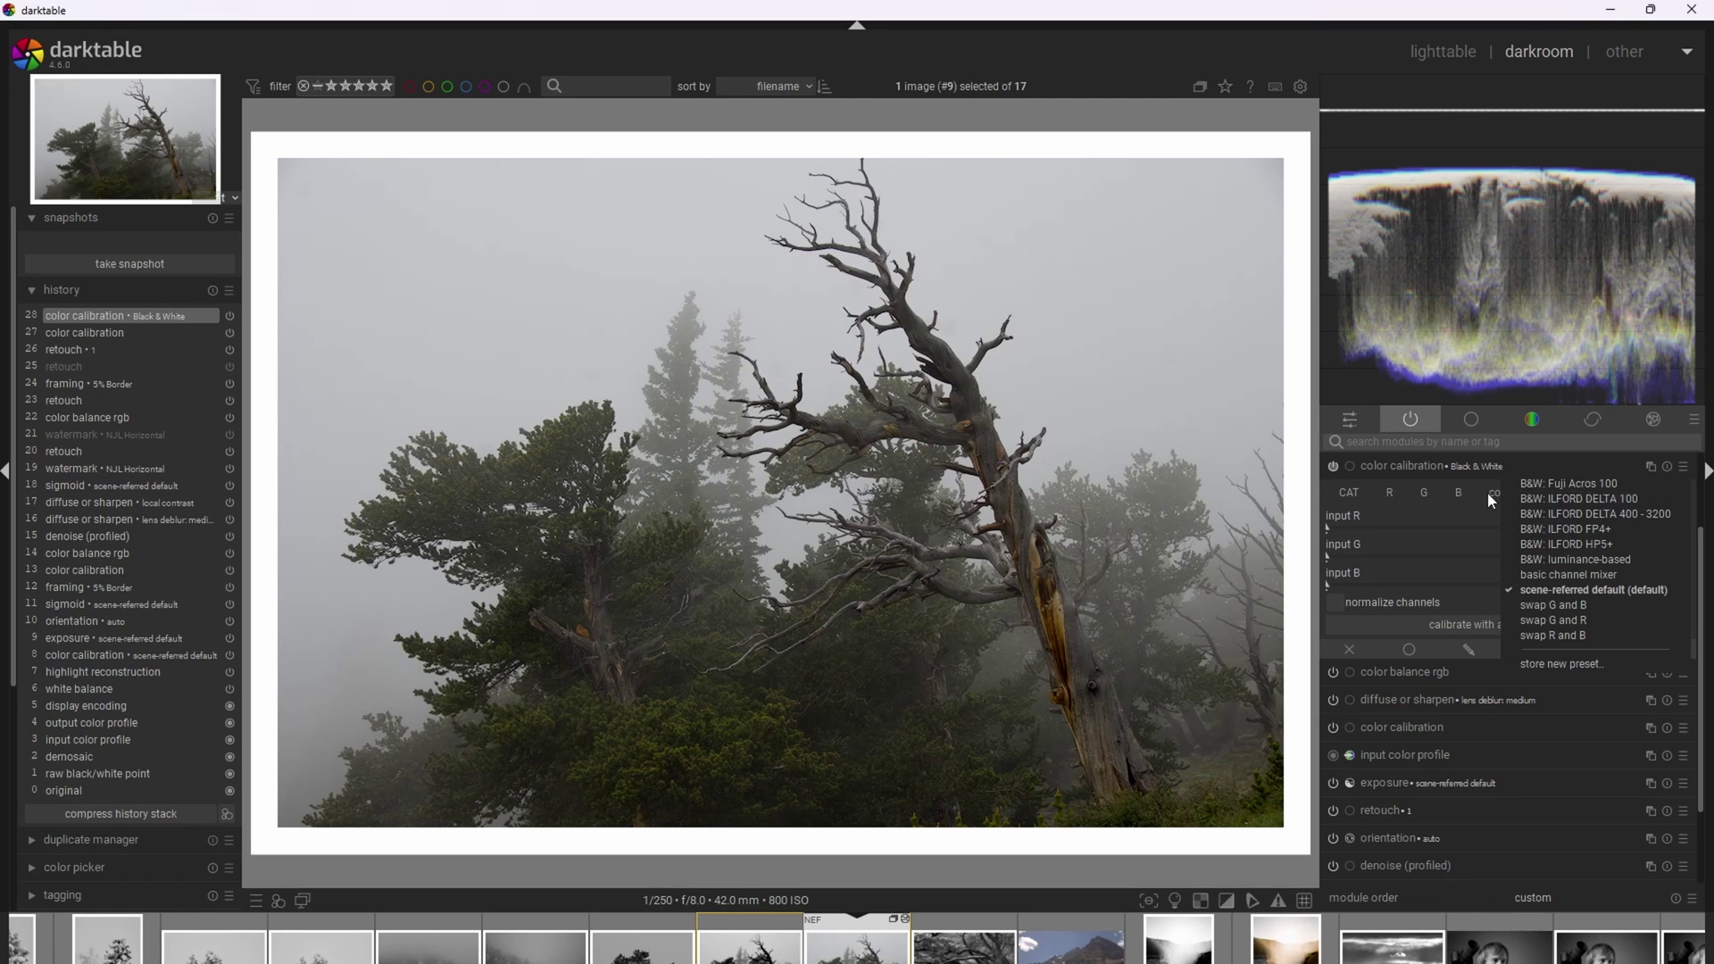
pyautogui.click(1462, 464)
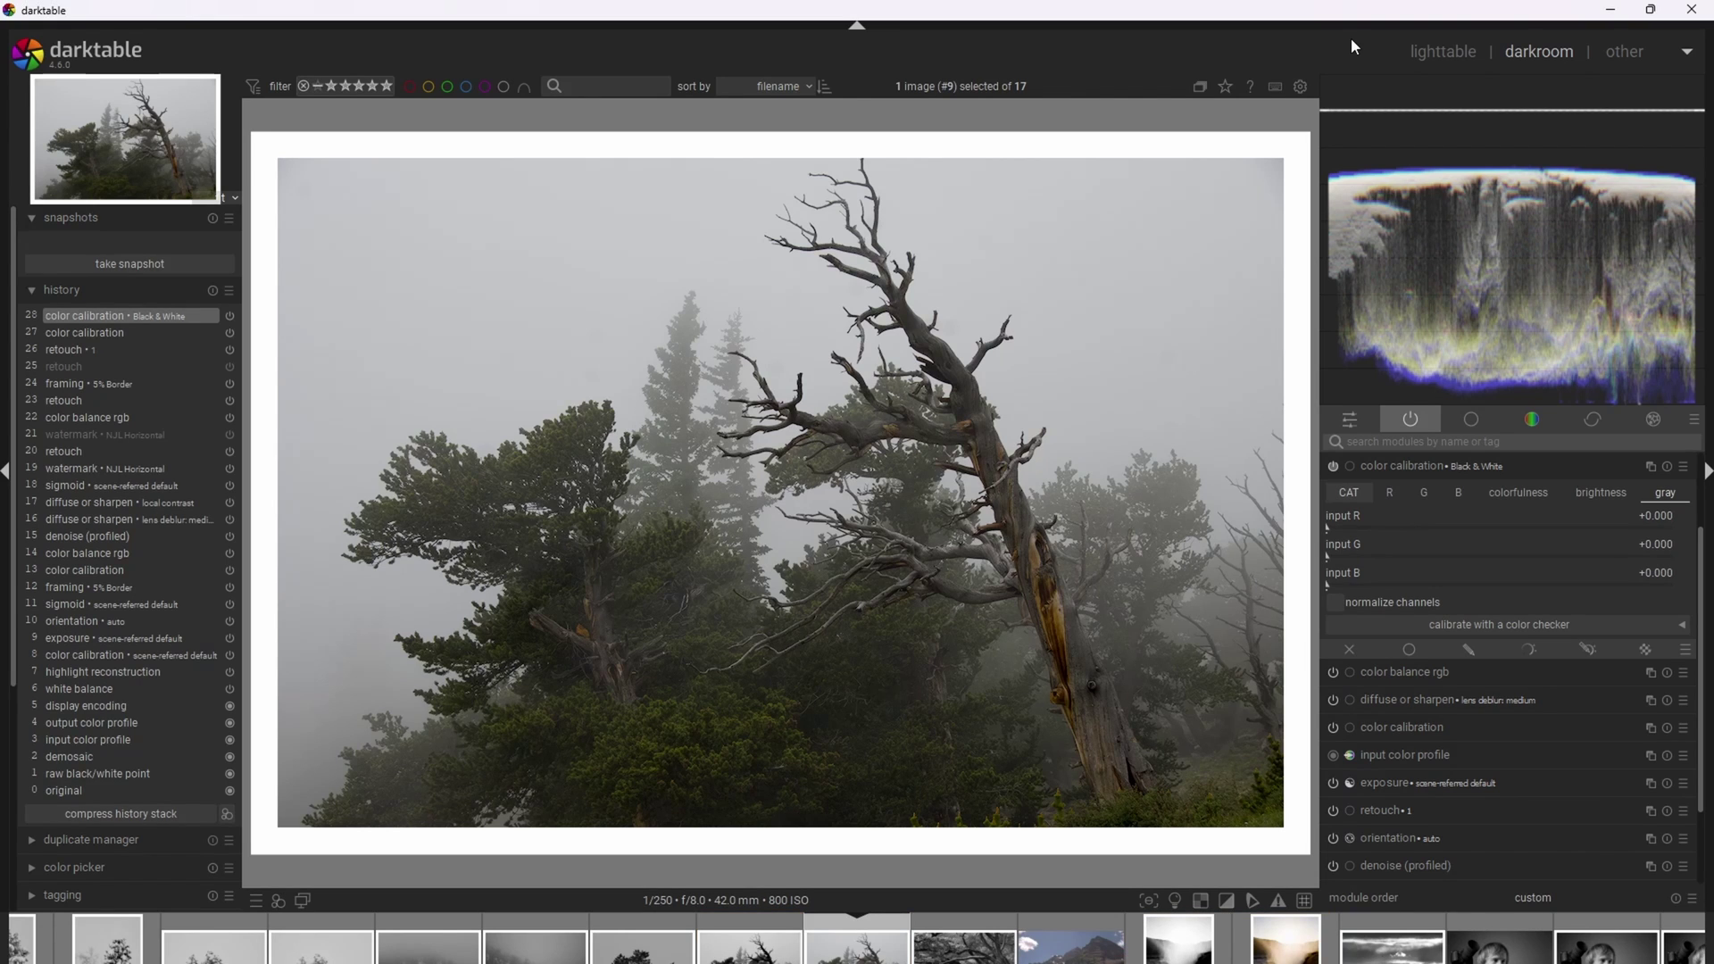
pyautogui.click(1683, 466)
pyautogui.click(1642, 497)
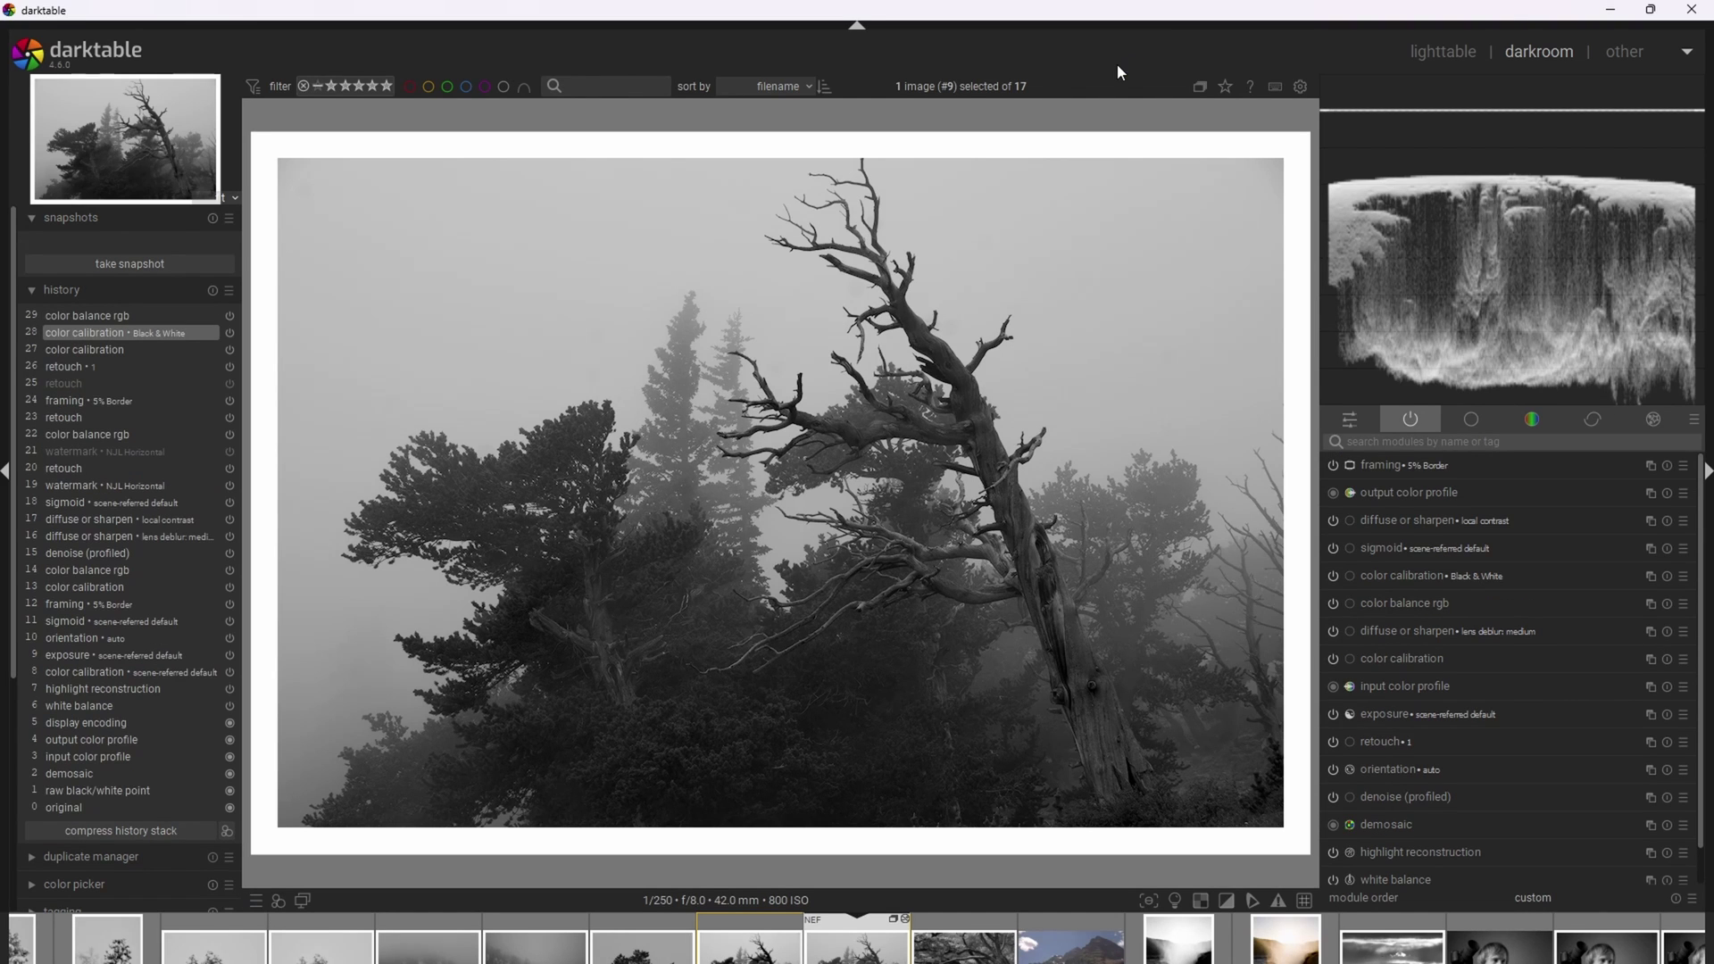
# Expand color balance rgb once the black-and-white render has finished.
pyautogui.click(1505, 602)
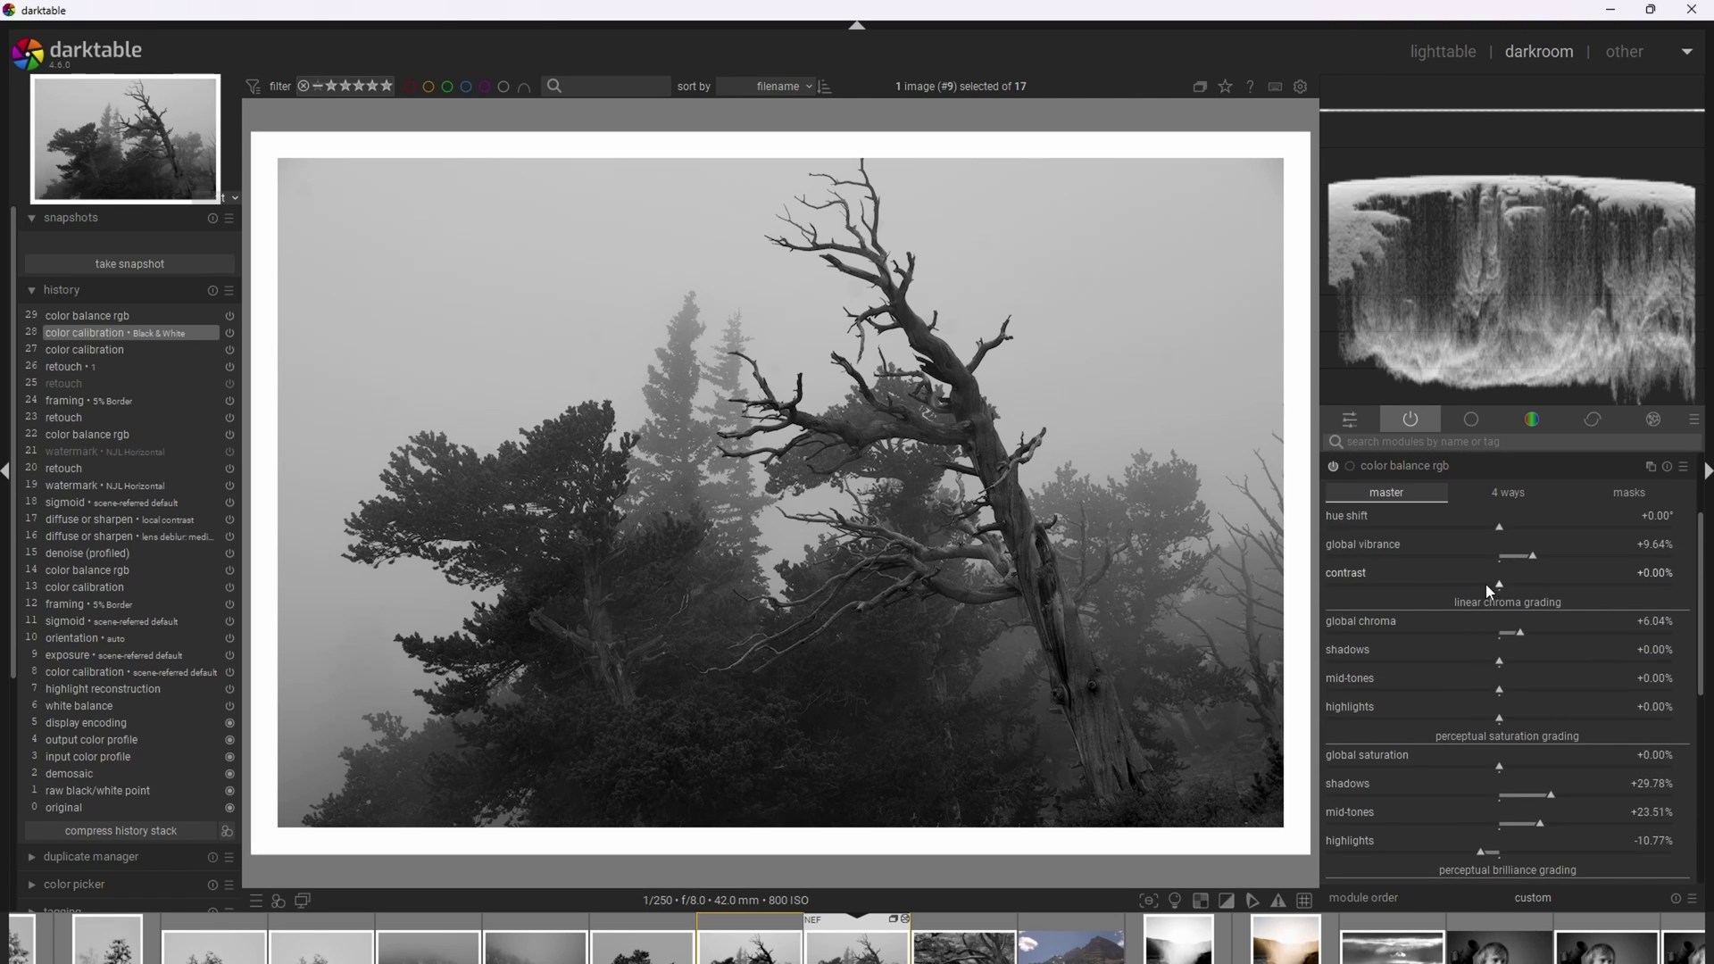
# Set brilliance highlights to +15.17% and shadows to -15.68%, then undo the change.
pyautogui.moveTo(1701, 536); pyautogui.dragTo(1701, 650)
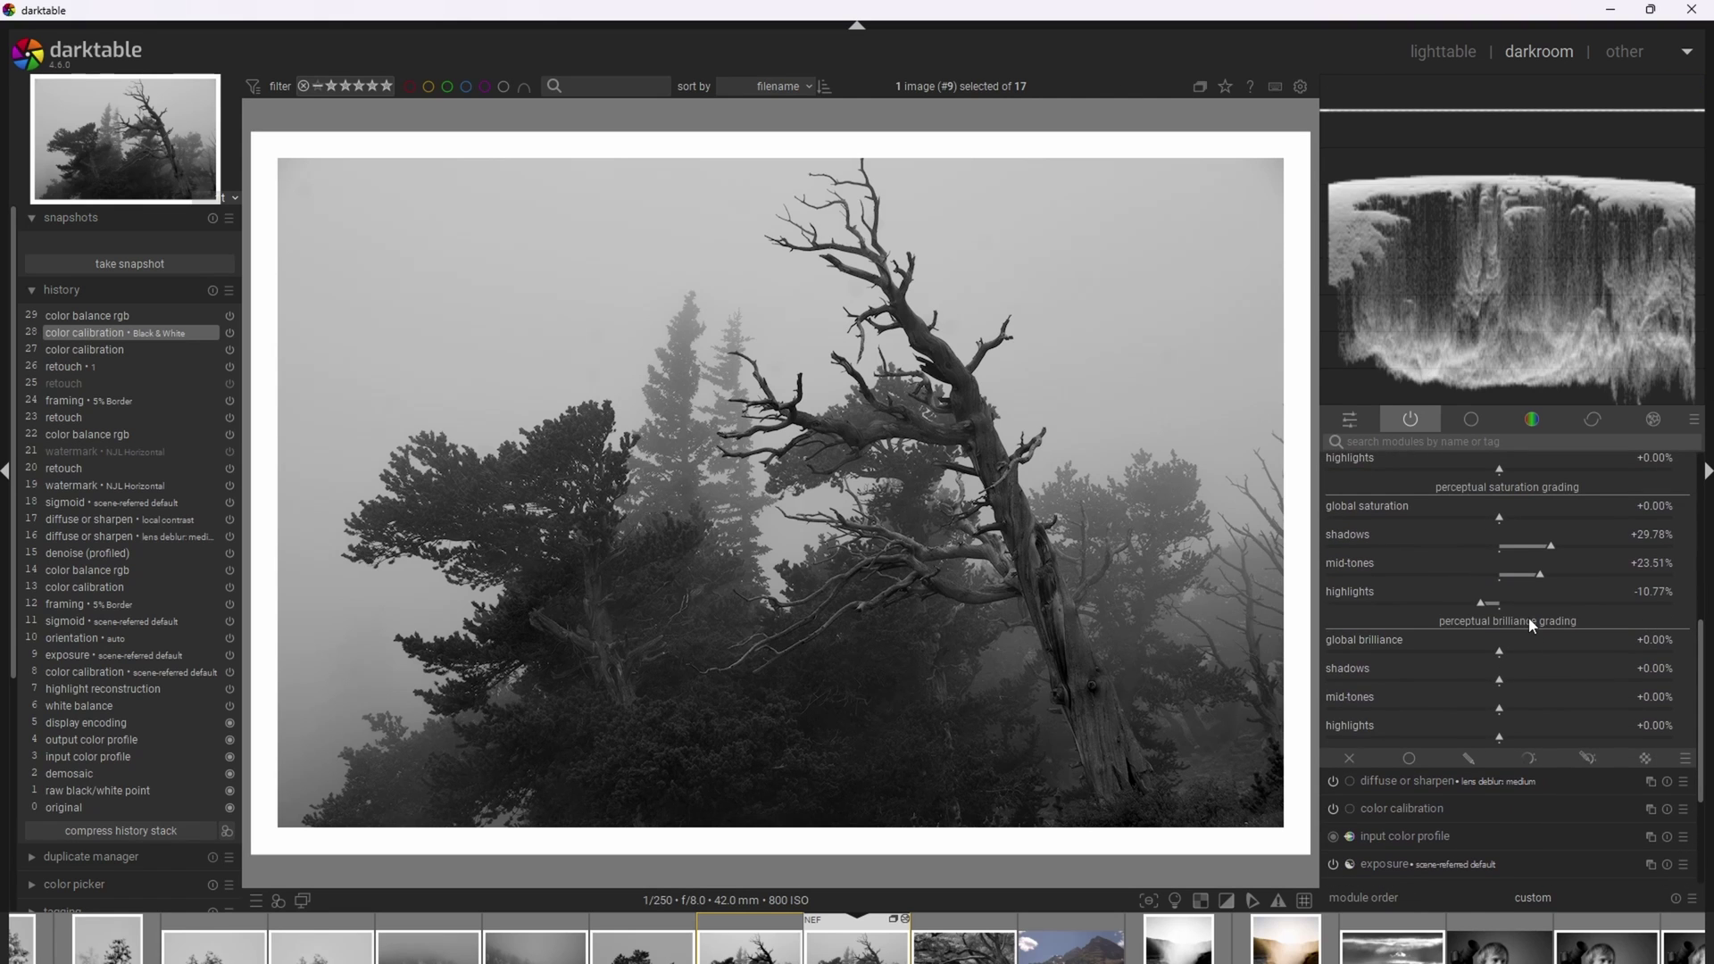
pyautogui.moveTo(1501, 741)
pyautogui.mouseDown()
pyautogui.moveTo(1544, 743)
pyautogui.moveTo(1528, 740)
pyautogui.mouseUp()
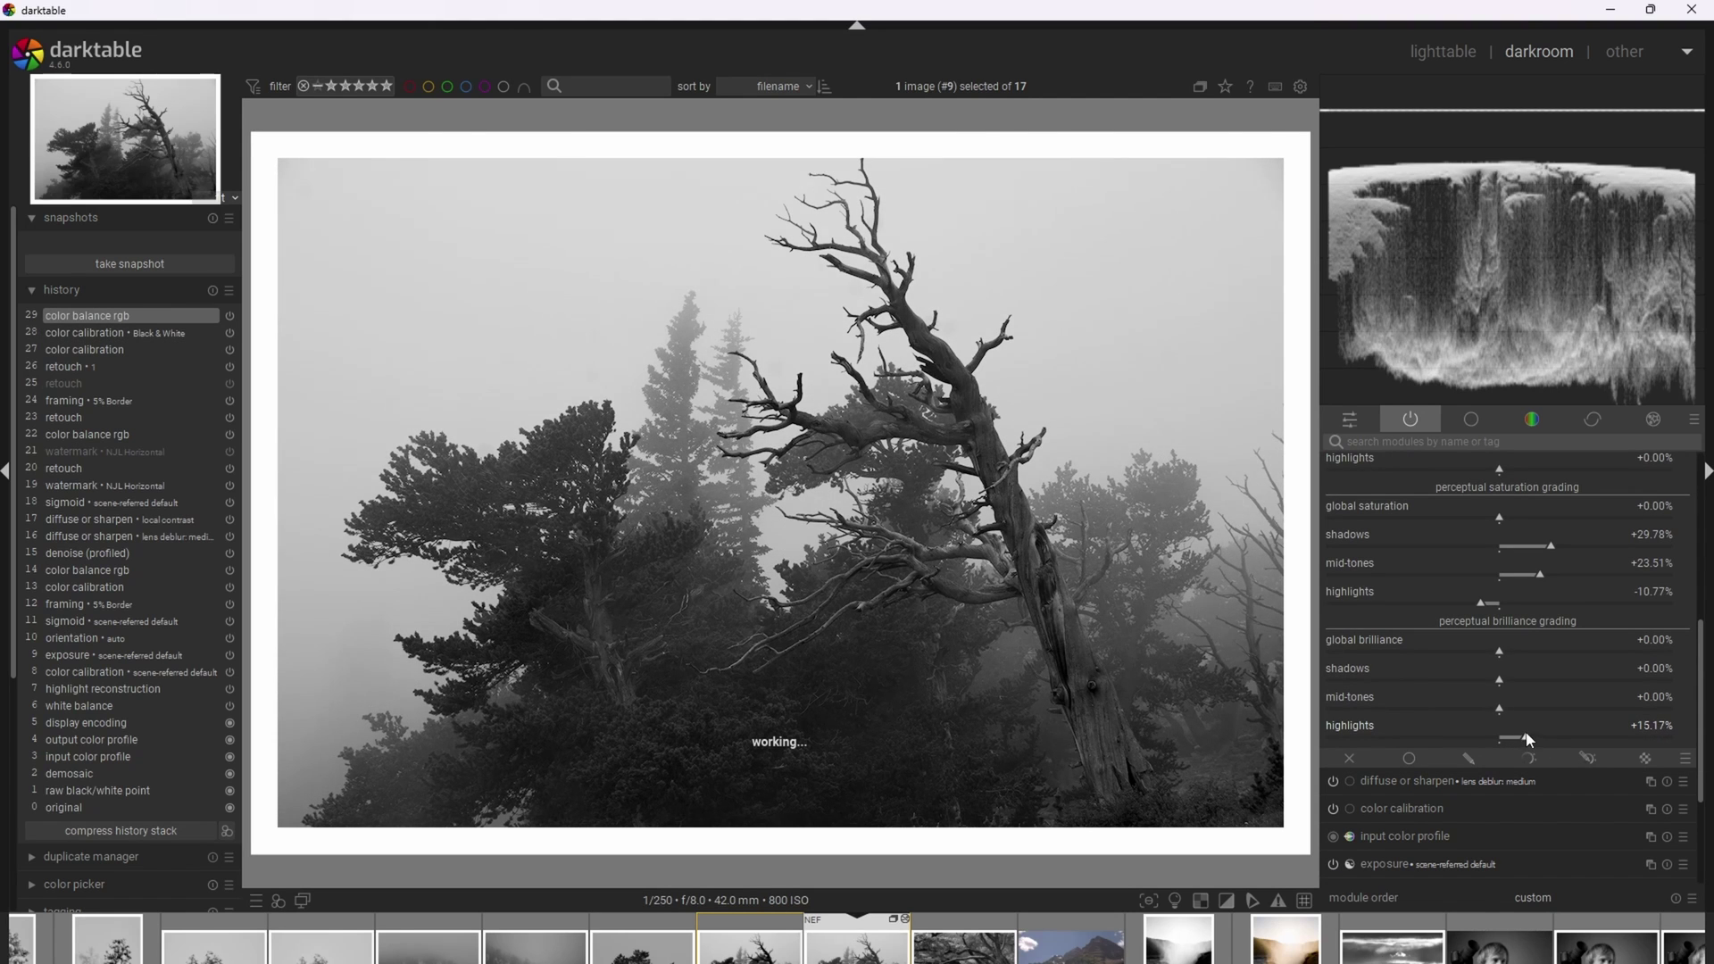
pyautogui.moveTo(1496, 683); pyautogui.dragTo(1473, 683)
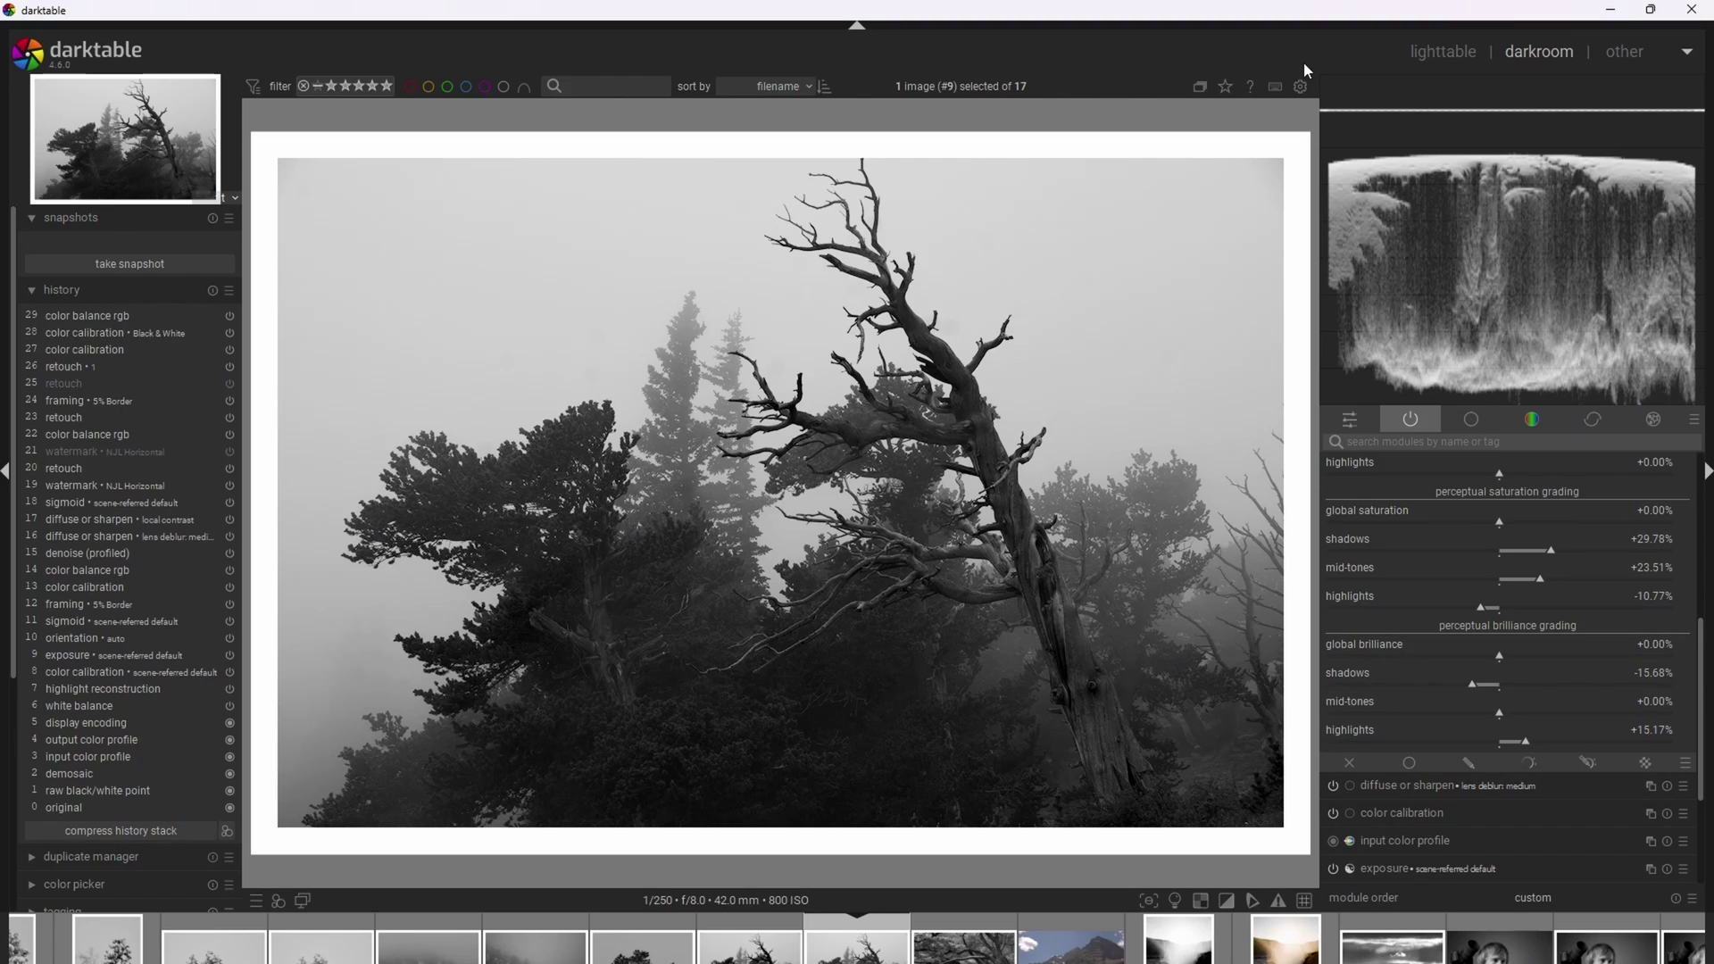
pyautogui.hotkey('ctrl', 'z')
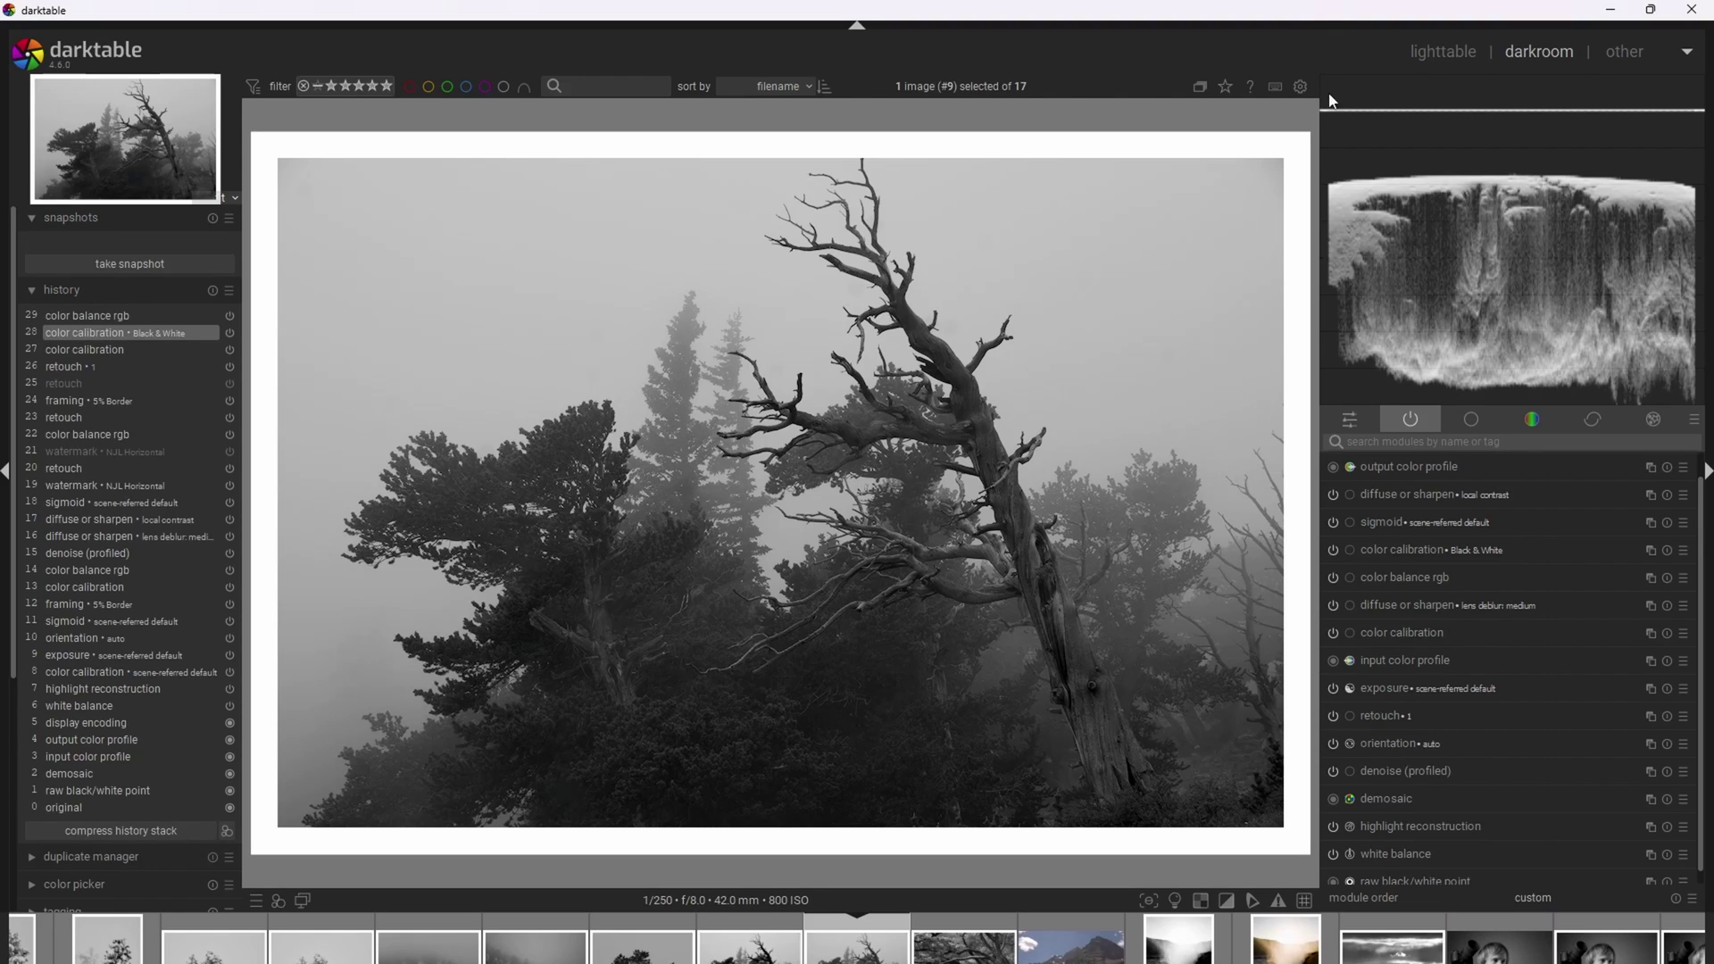
# Search modules for 'tone' and apply the tone equalizer's contrast tone curve: soft preset.
pyautogui.moveTo(1330, 137)
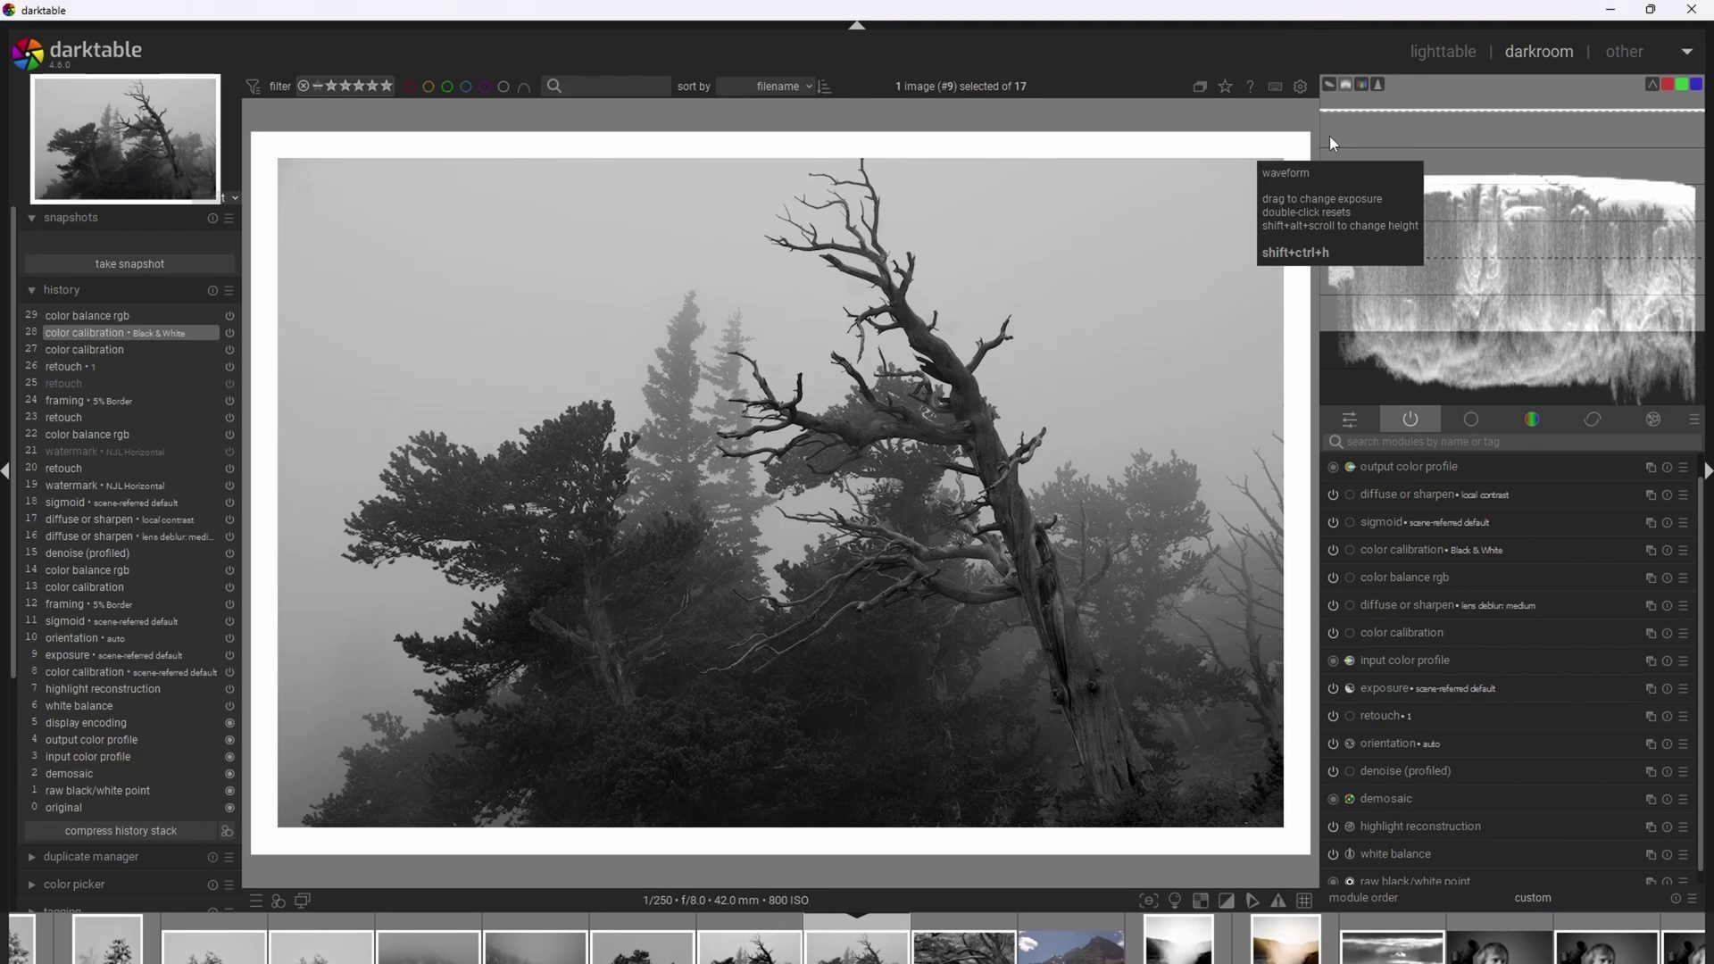
pyautogui.click(1458, 438)
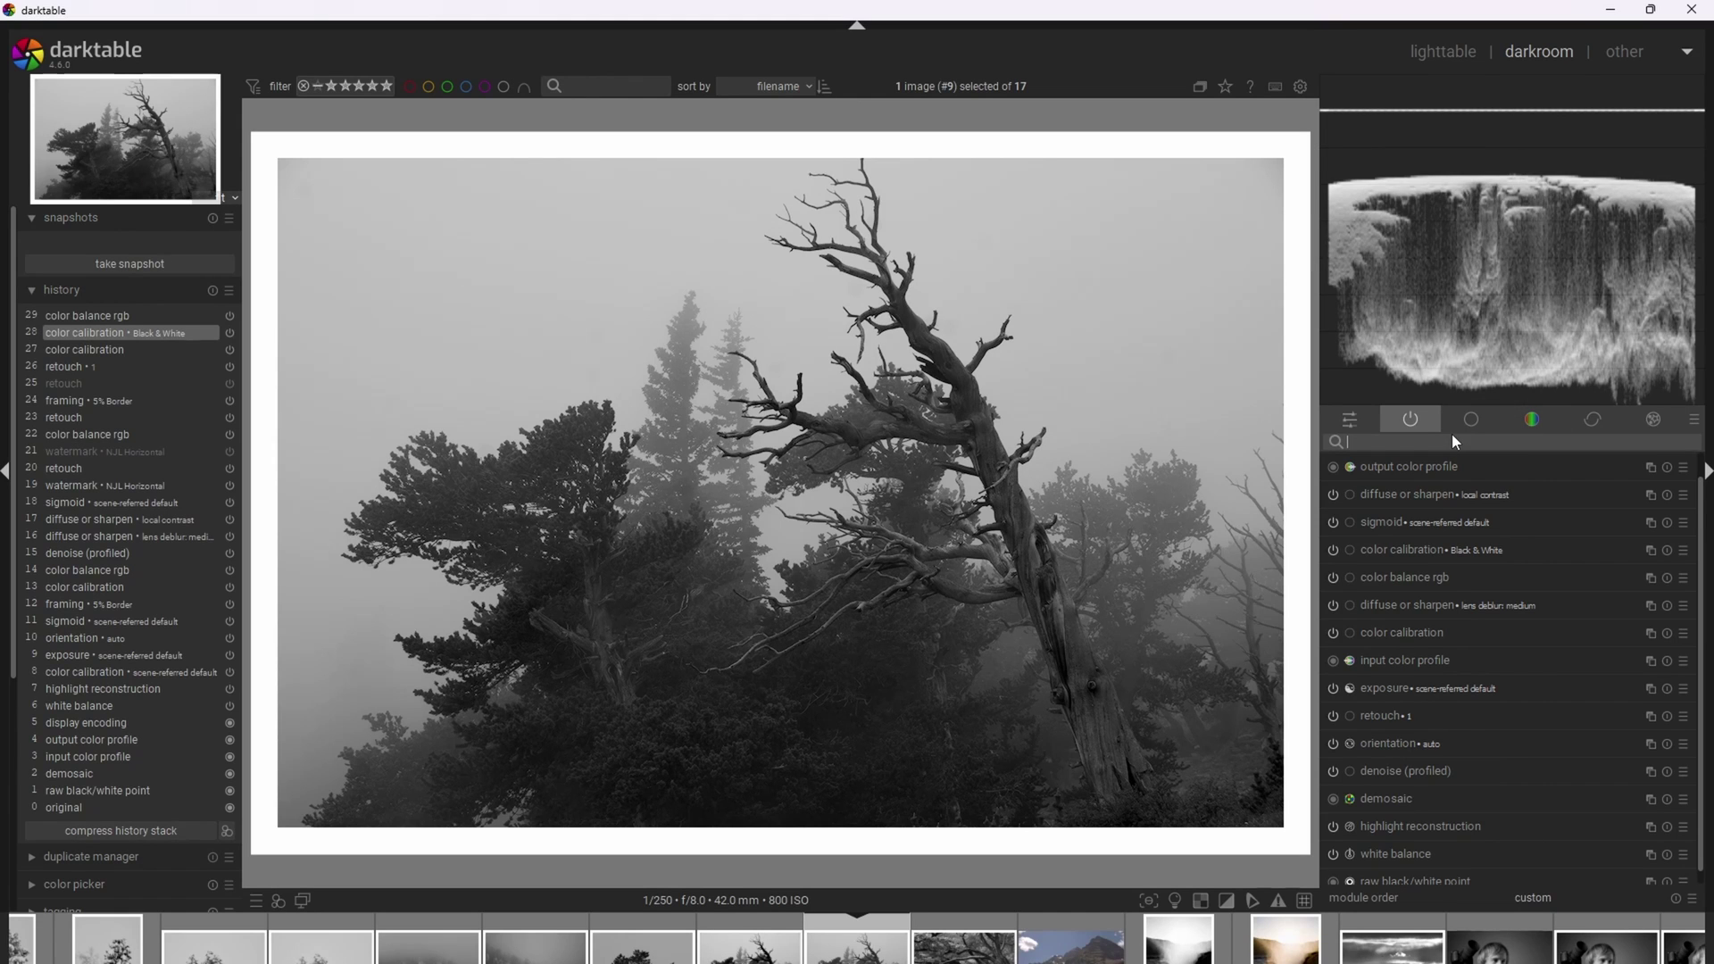
pyautogui.write('tone')
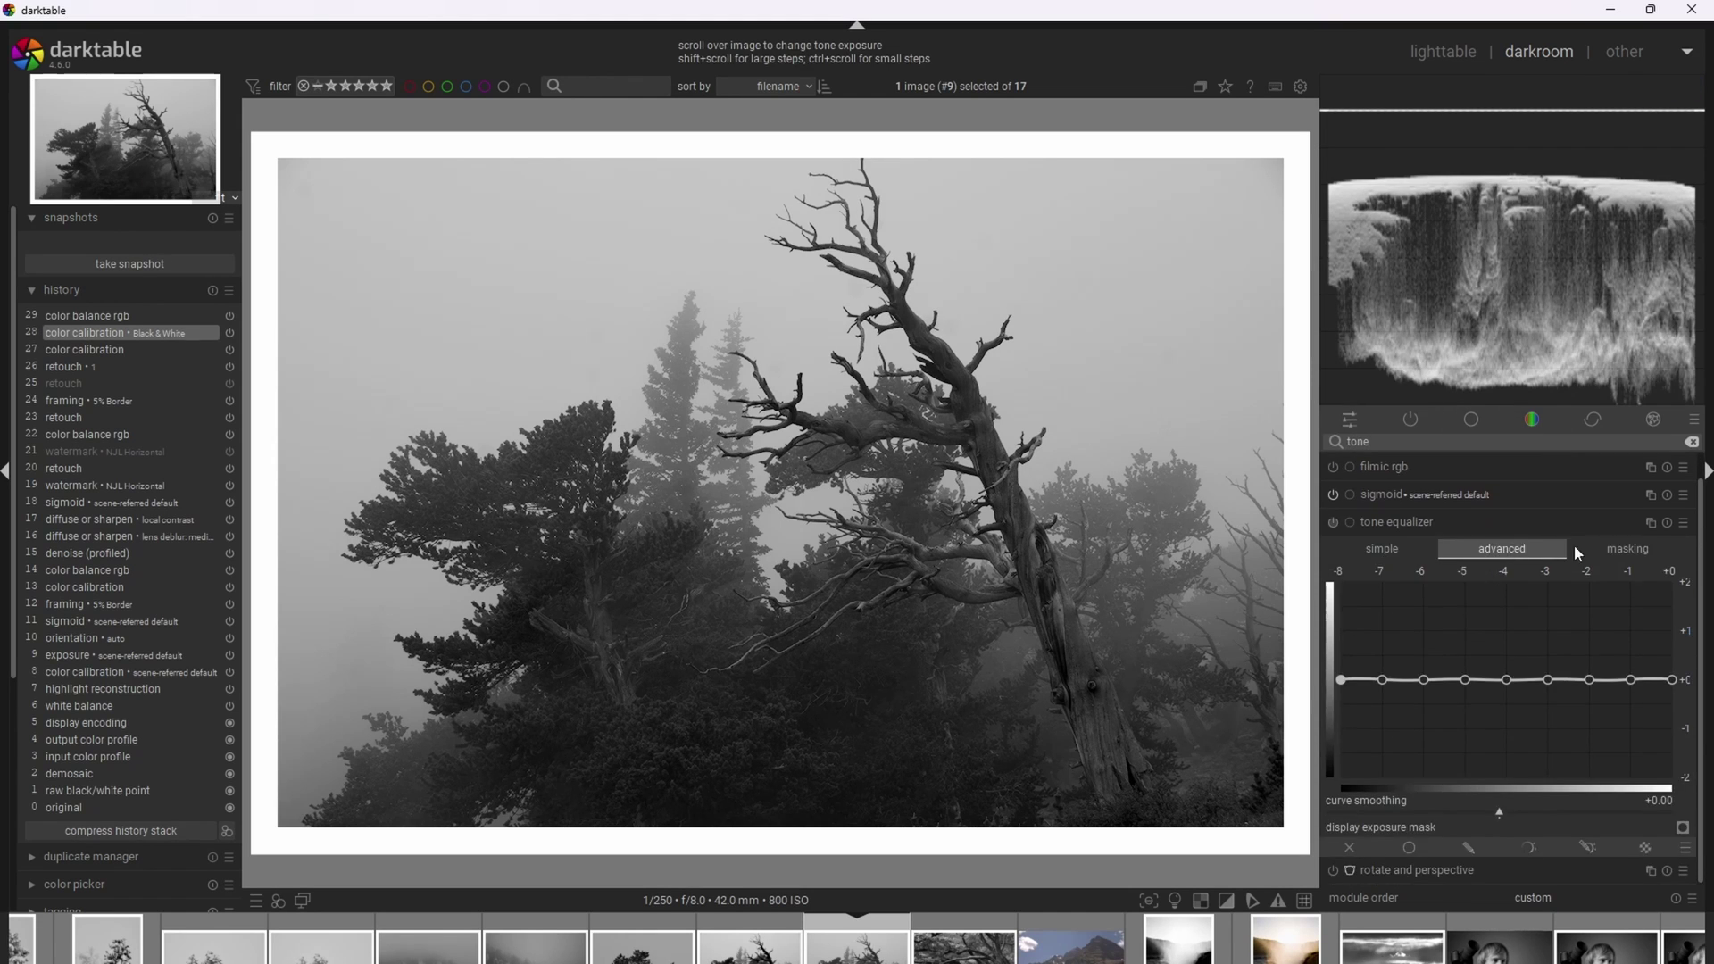
pyautogui.click(1684, 522)
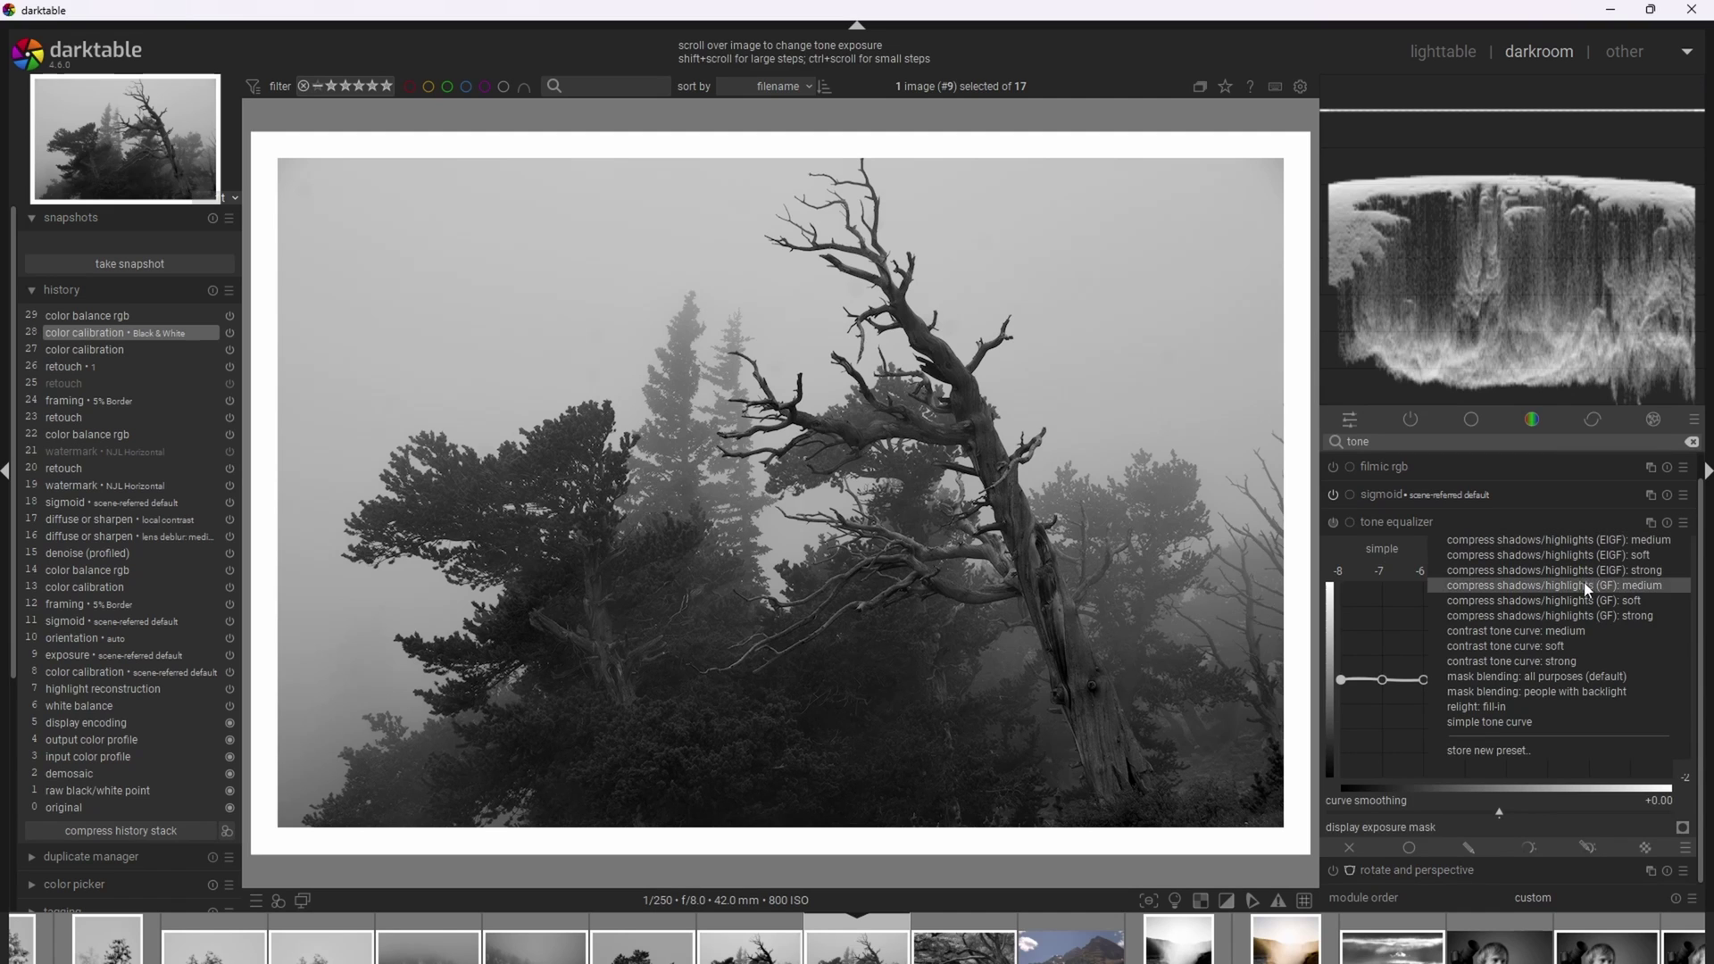
pyautogui.click(1551, 646)
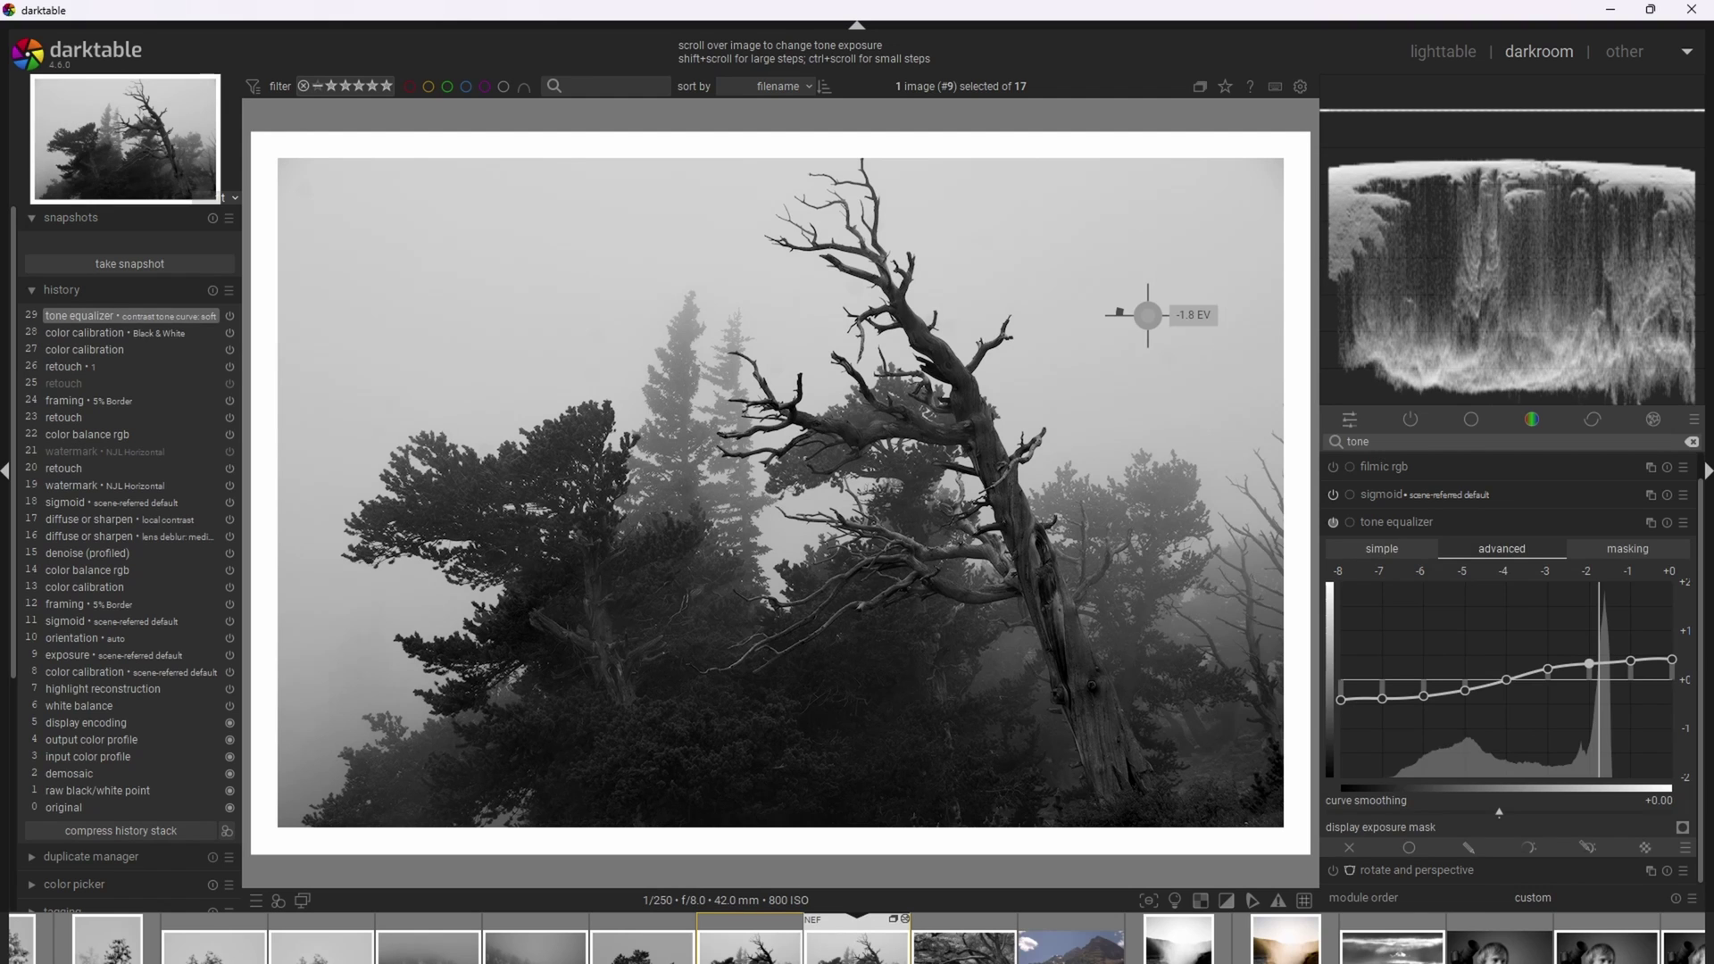
# Clear the module search so the active modules are listed again.
pyautogui.click(1410, 418)
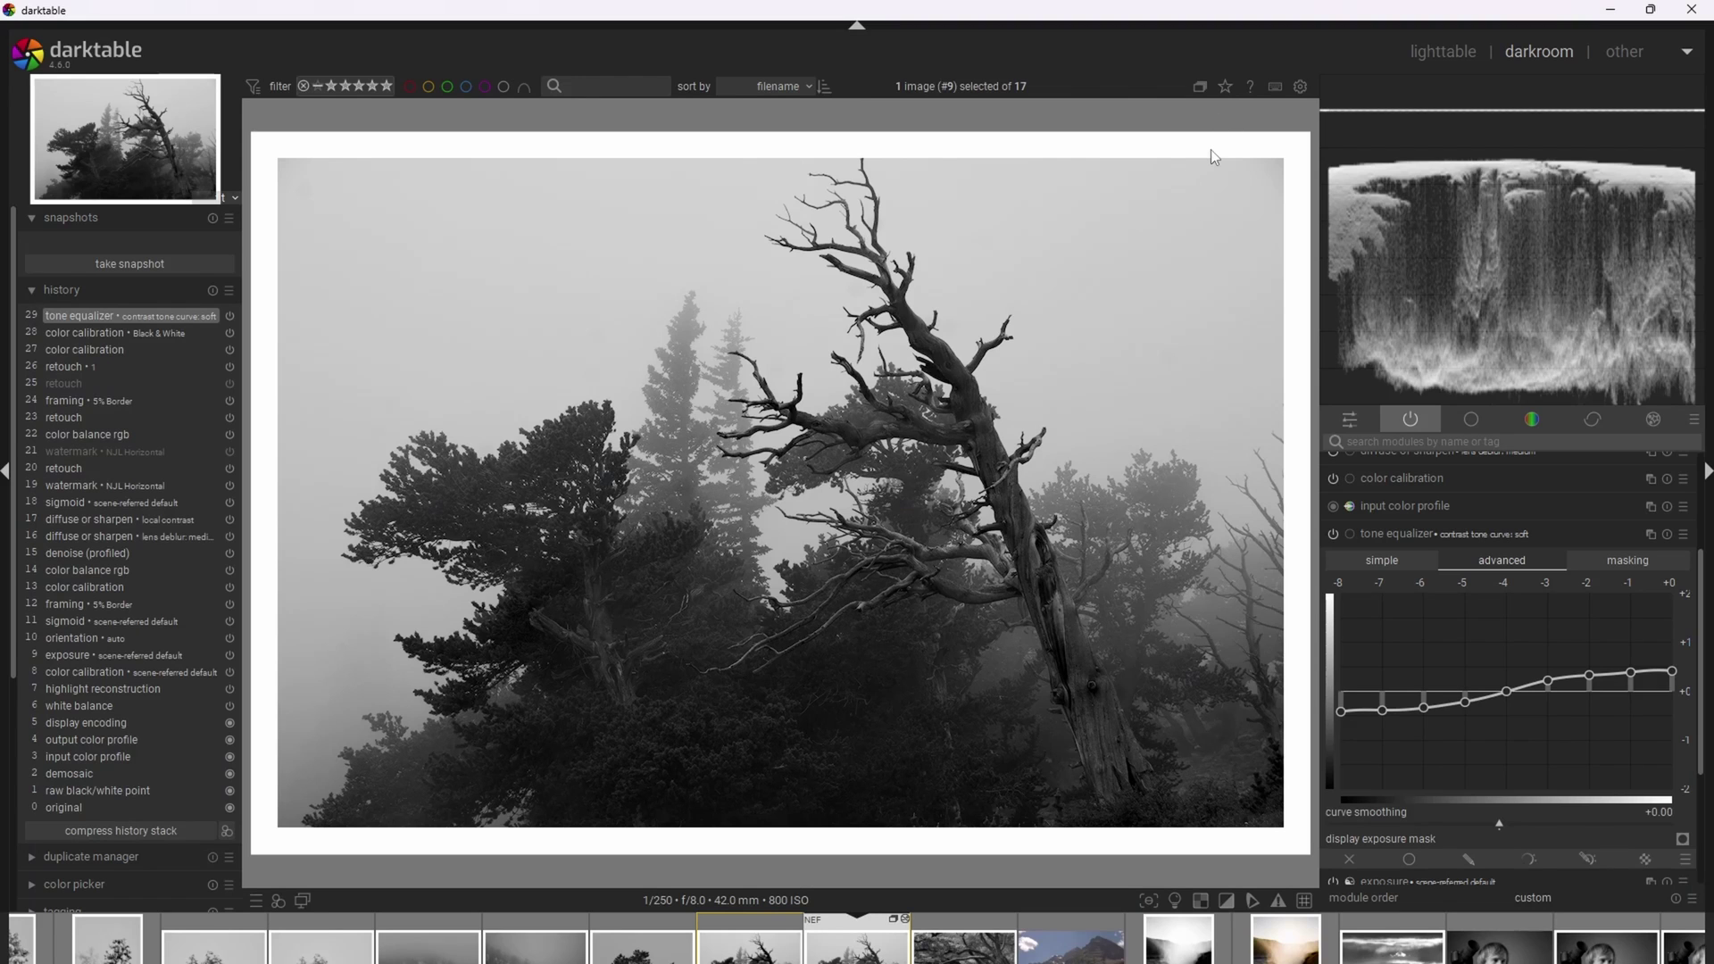
pyautogui.moveTo(1496, 89)
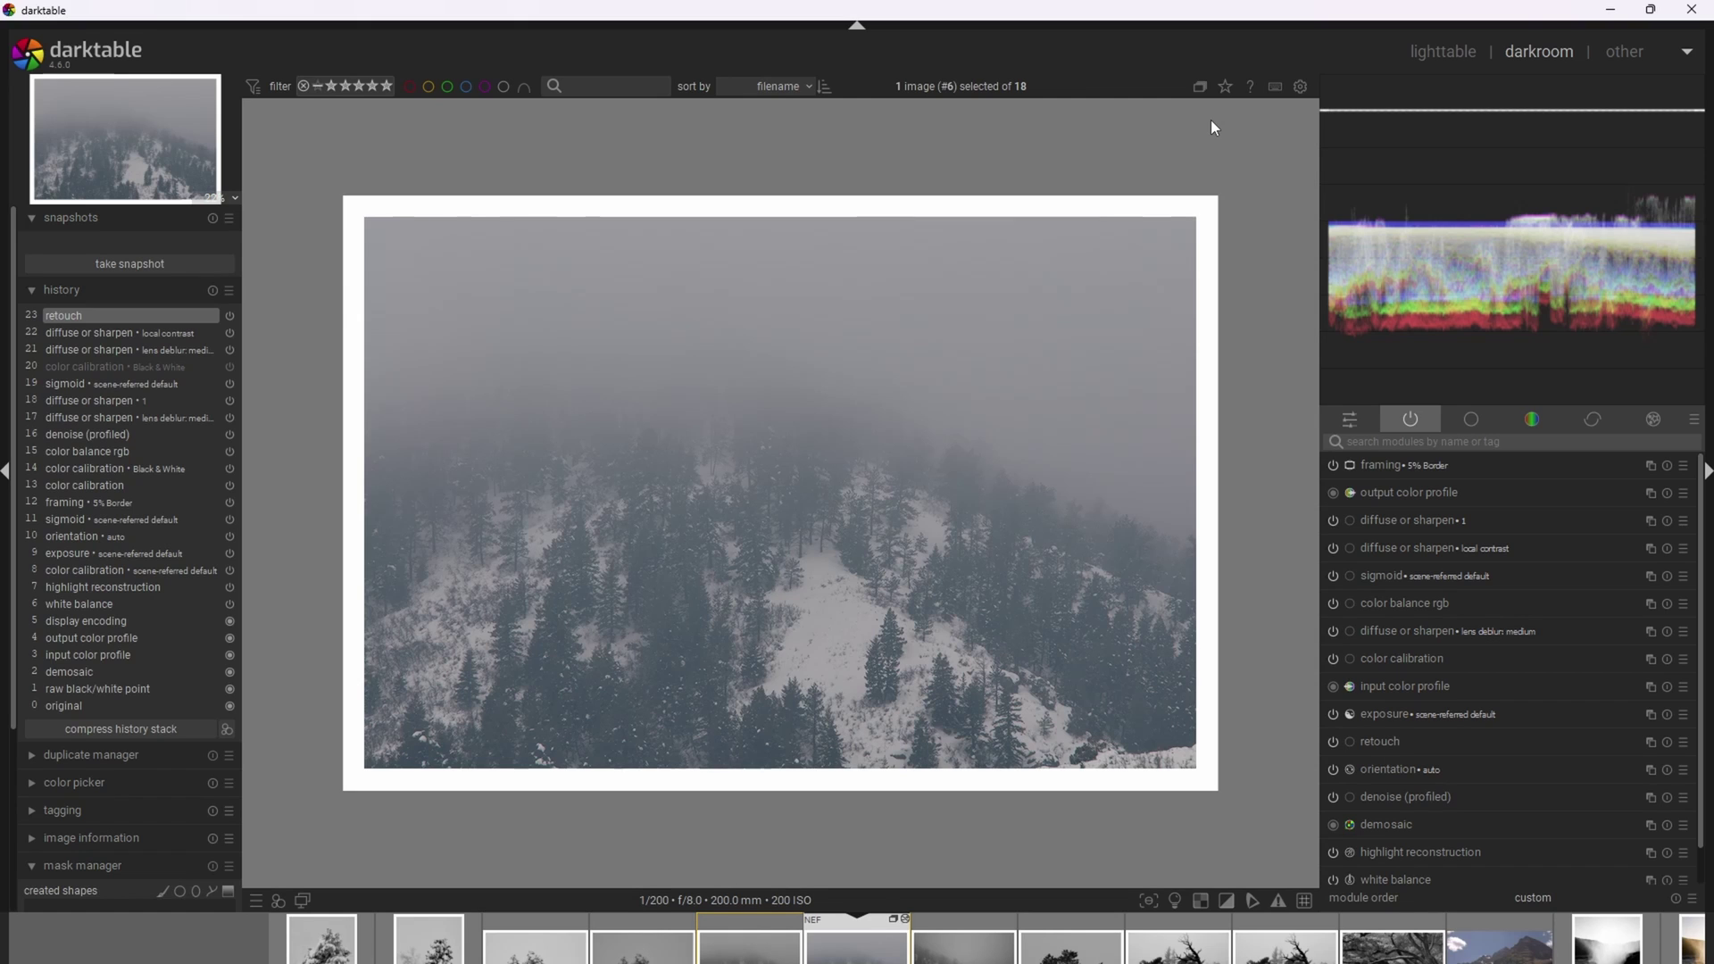
# Add a new colour calibration instance below sigmoid with the B&W: ILFORD DELTA 100 preset.
pyautogui.hotkey('ctrl', '1')
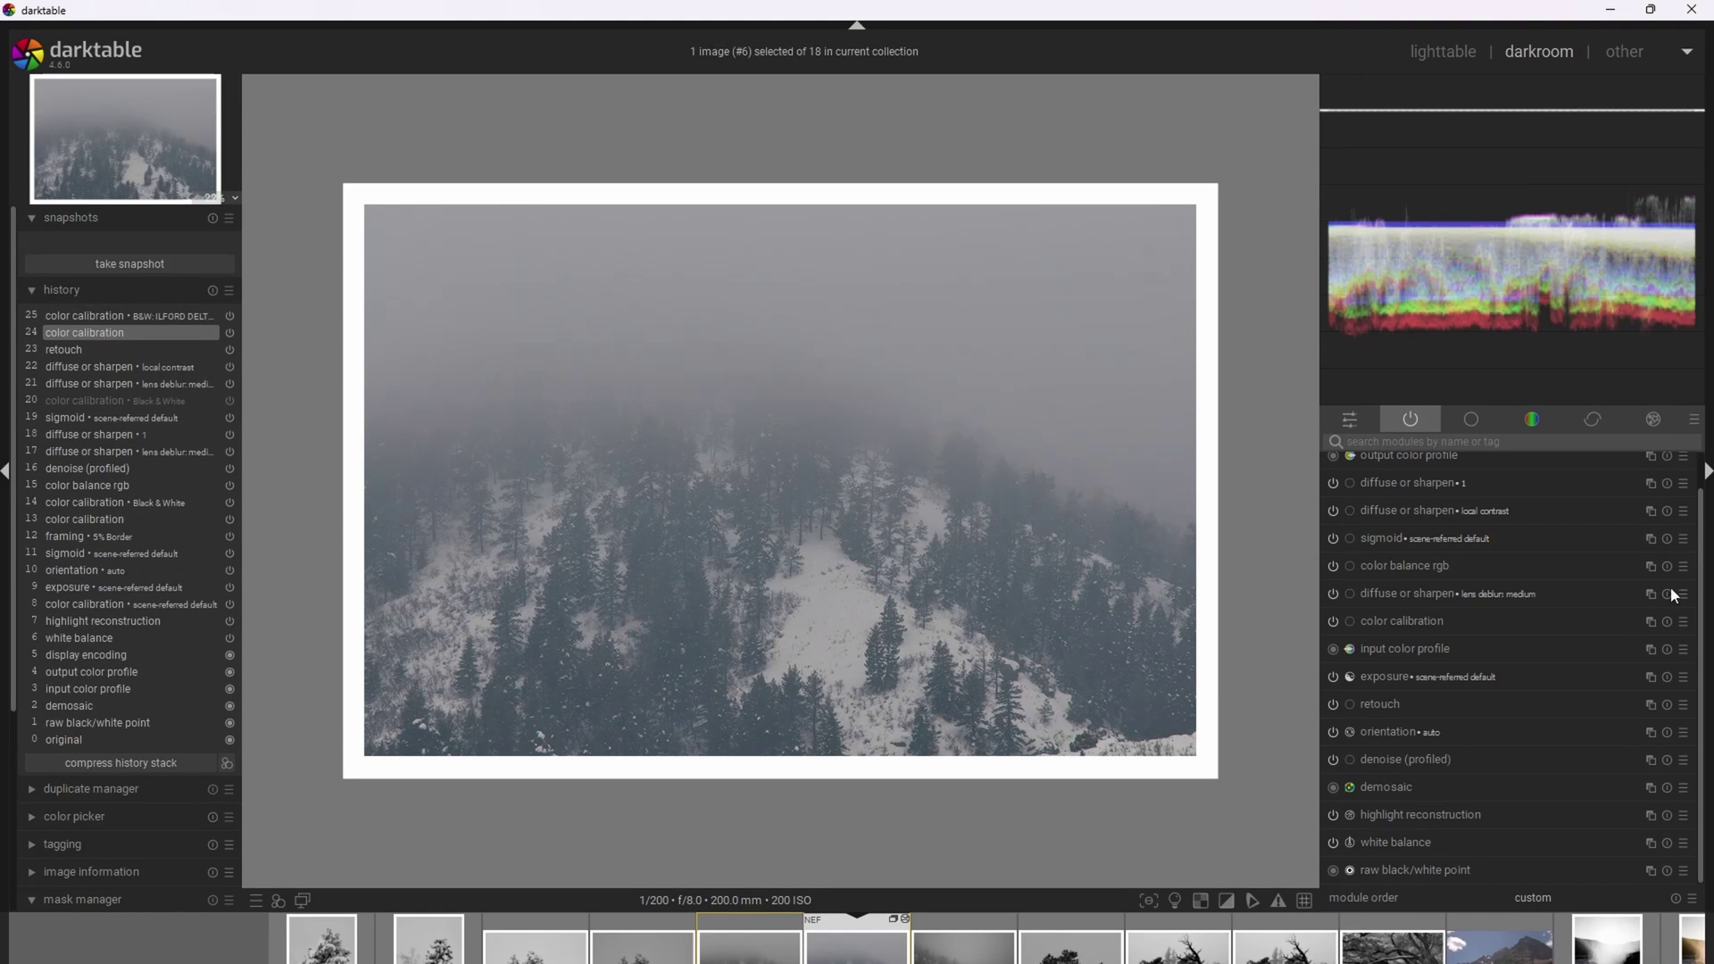
pyautogui.click(1650, 622)
pyautogui.click(1621, 633)
pyautogui.click(1458, 472)
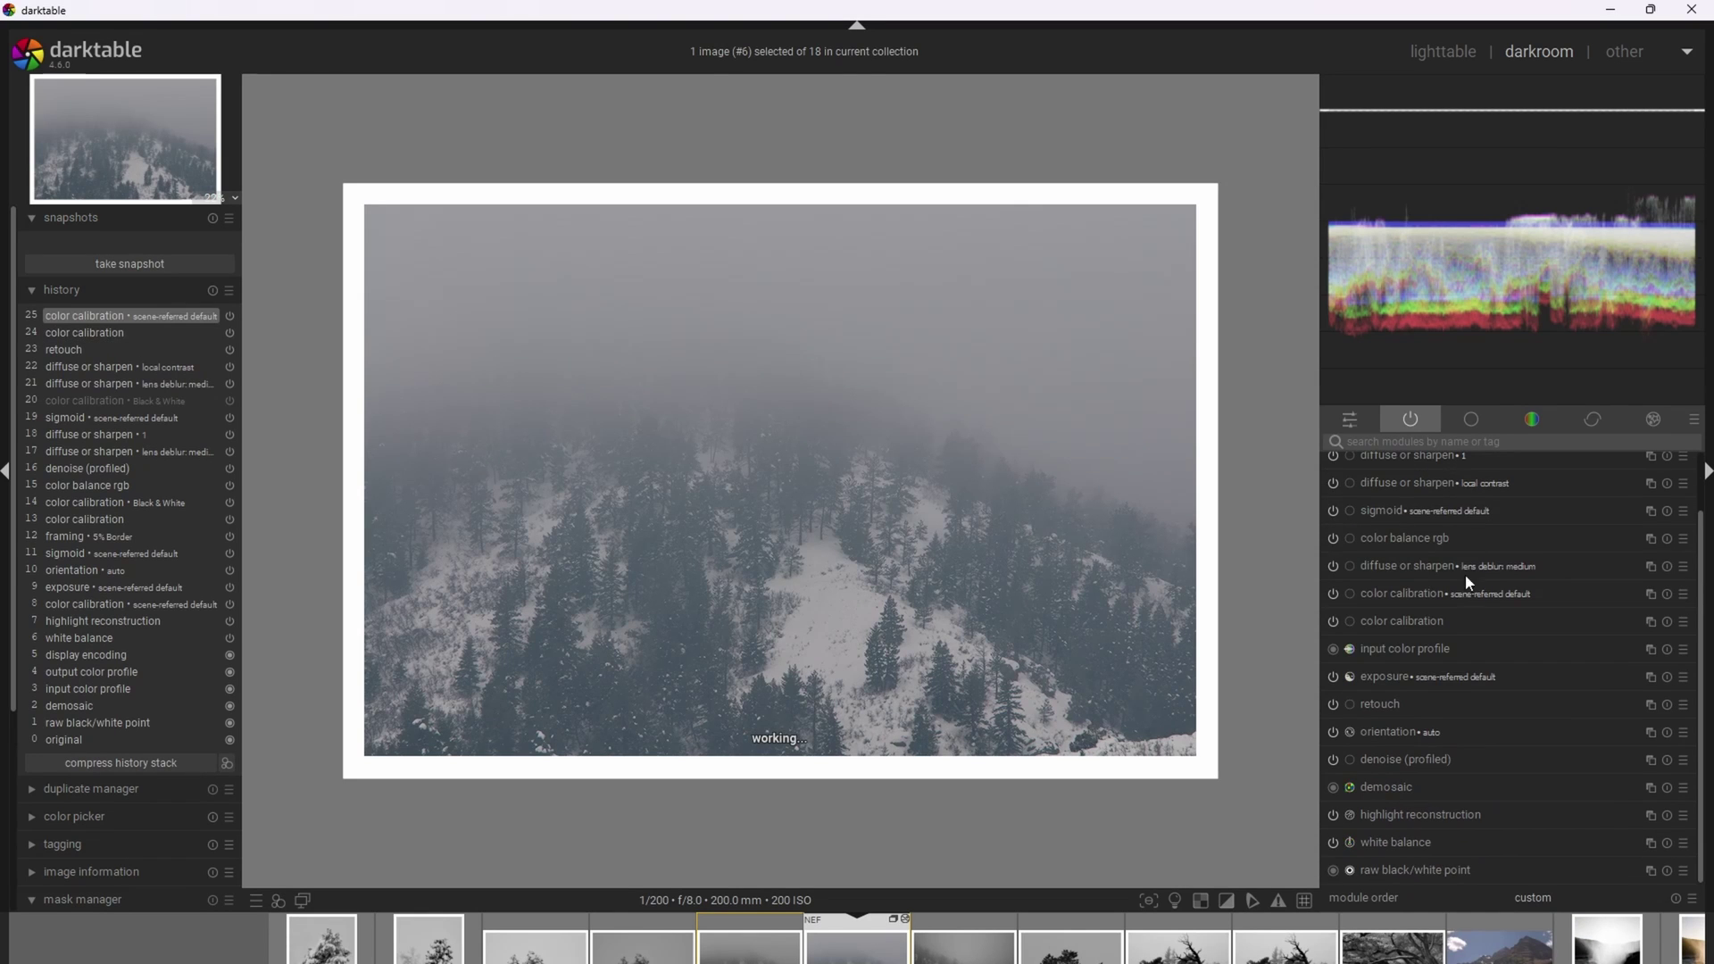
pyautogui.moveTo(1464, 593); pyautogui.dragTo(1492, 532)
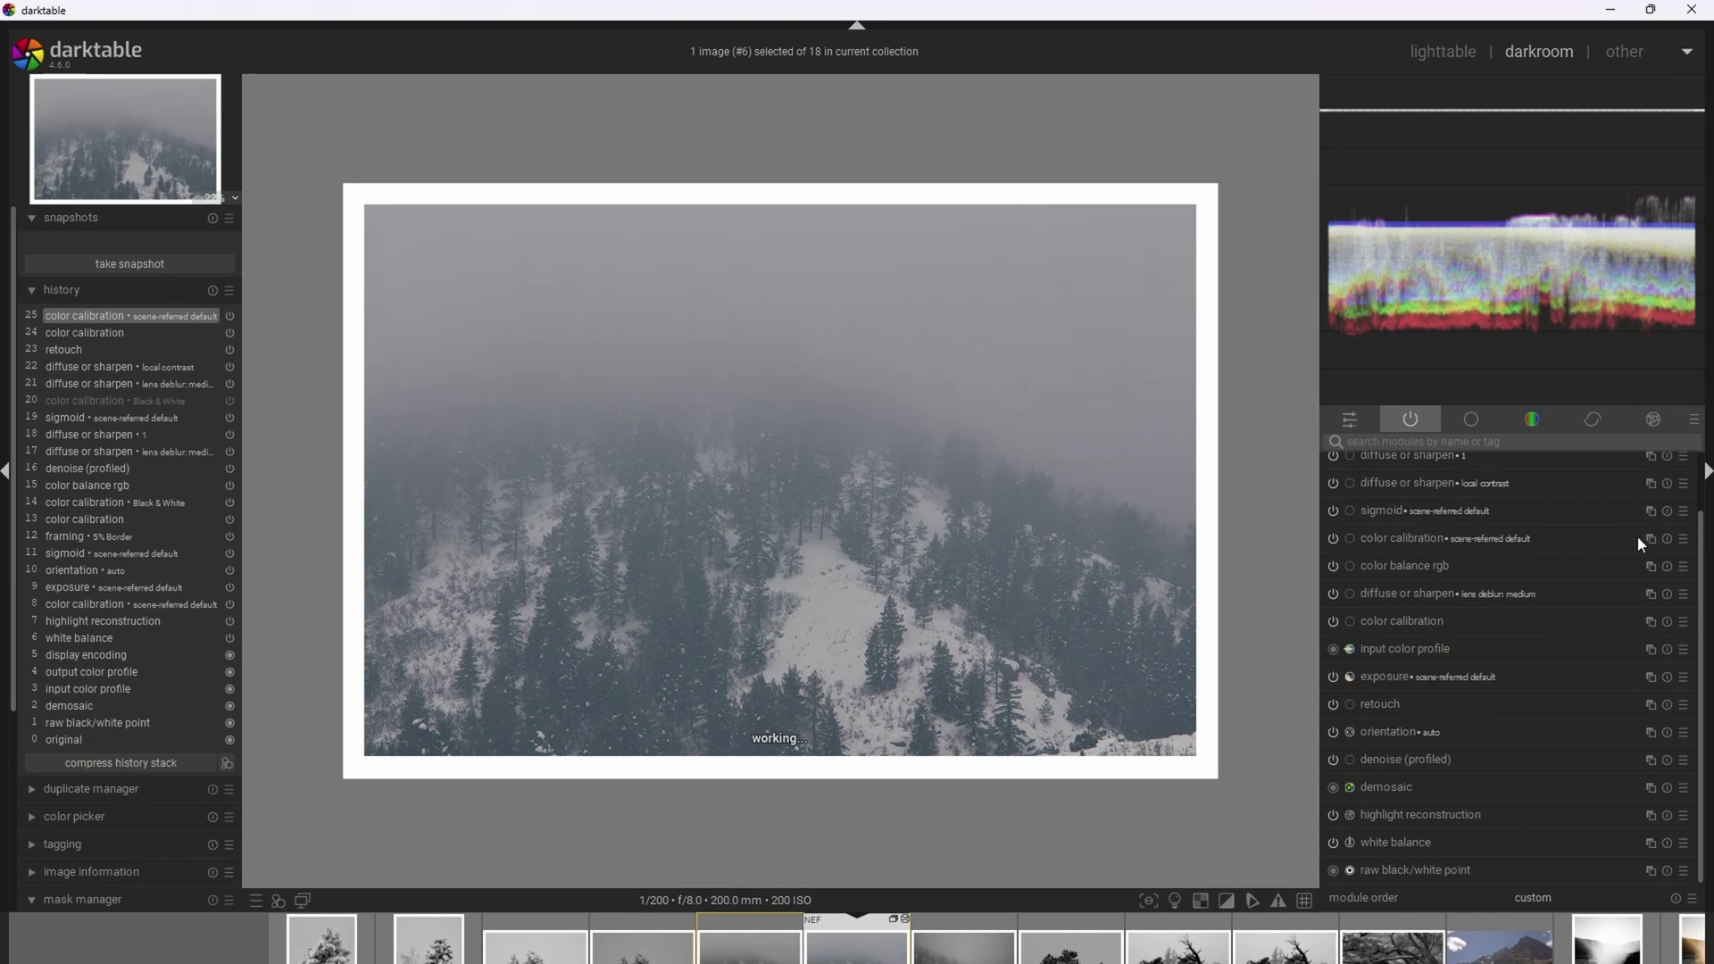
pyautogui.click(1683, 539)
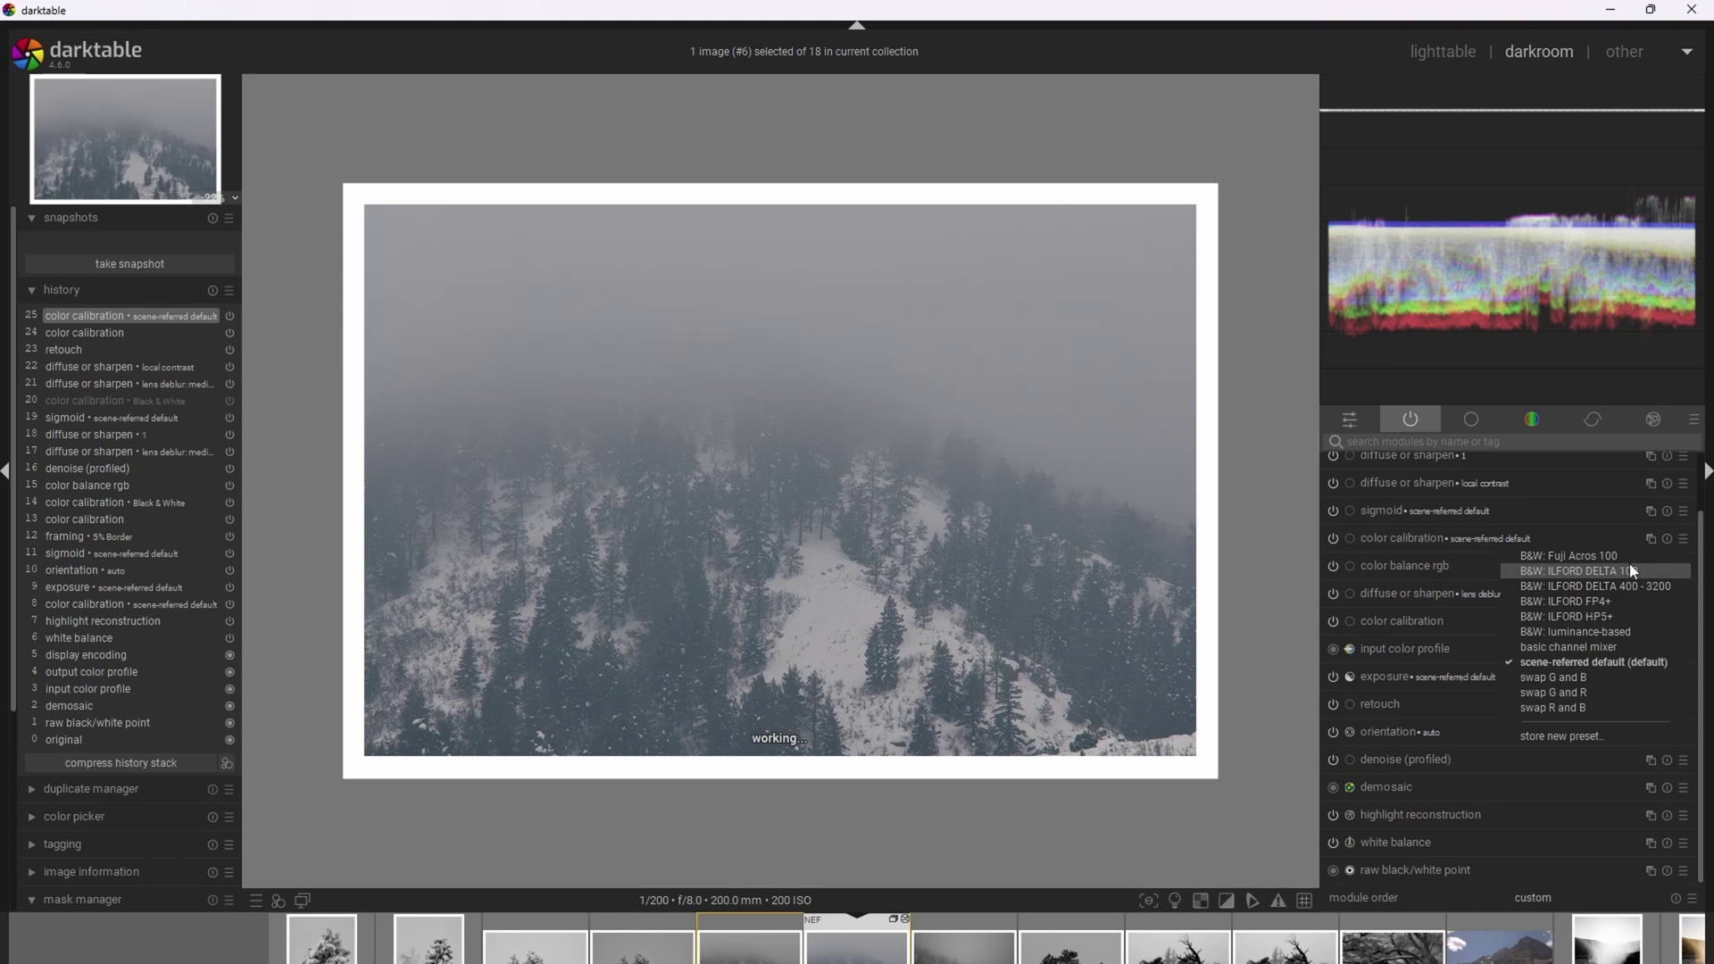
pyautogui.click(1629, 568)
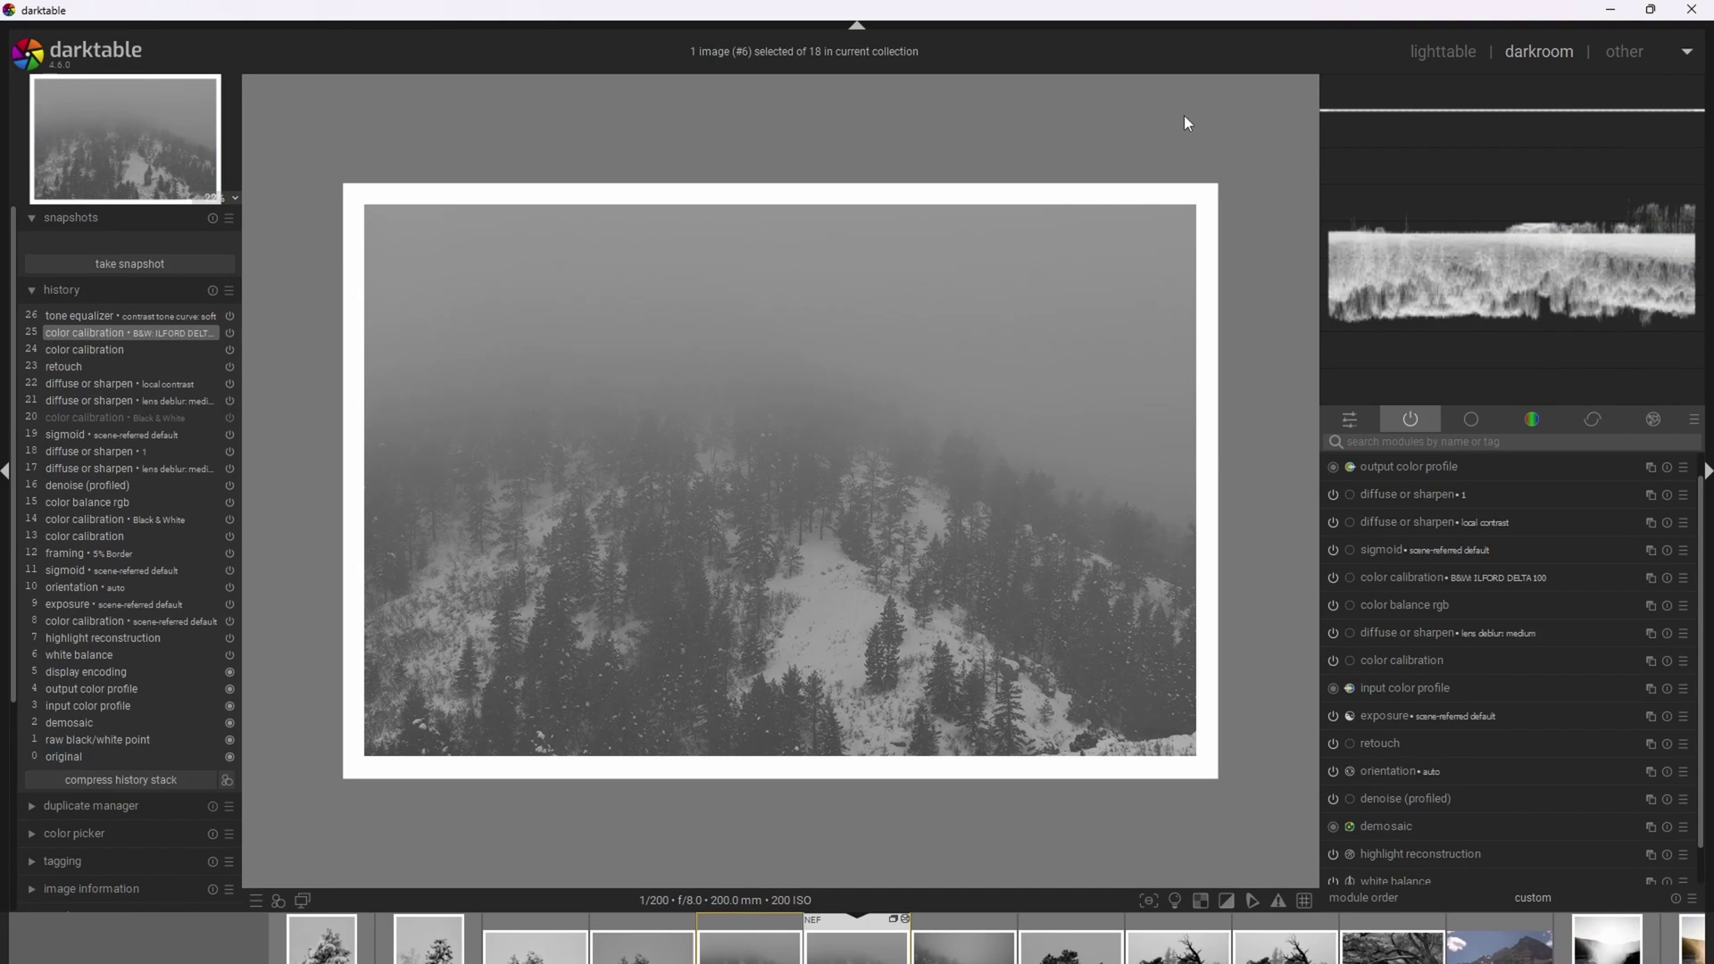
# Find the tone equalizer via a 'tone' search and apply its contrast tone curve: soft preset.
pyautogui.click(1375, 442)
pyautogui.write('tone')
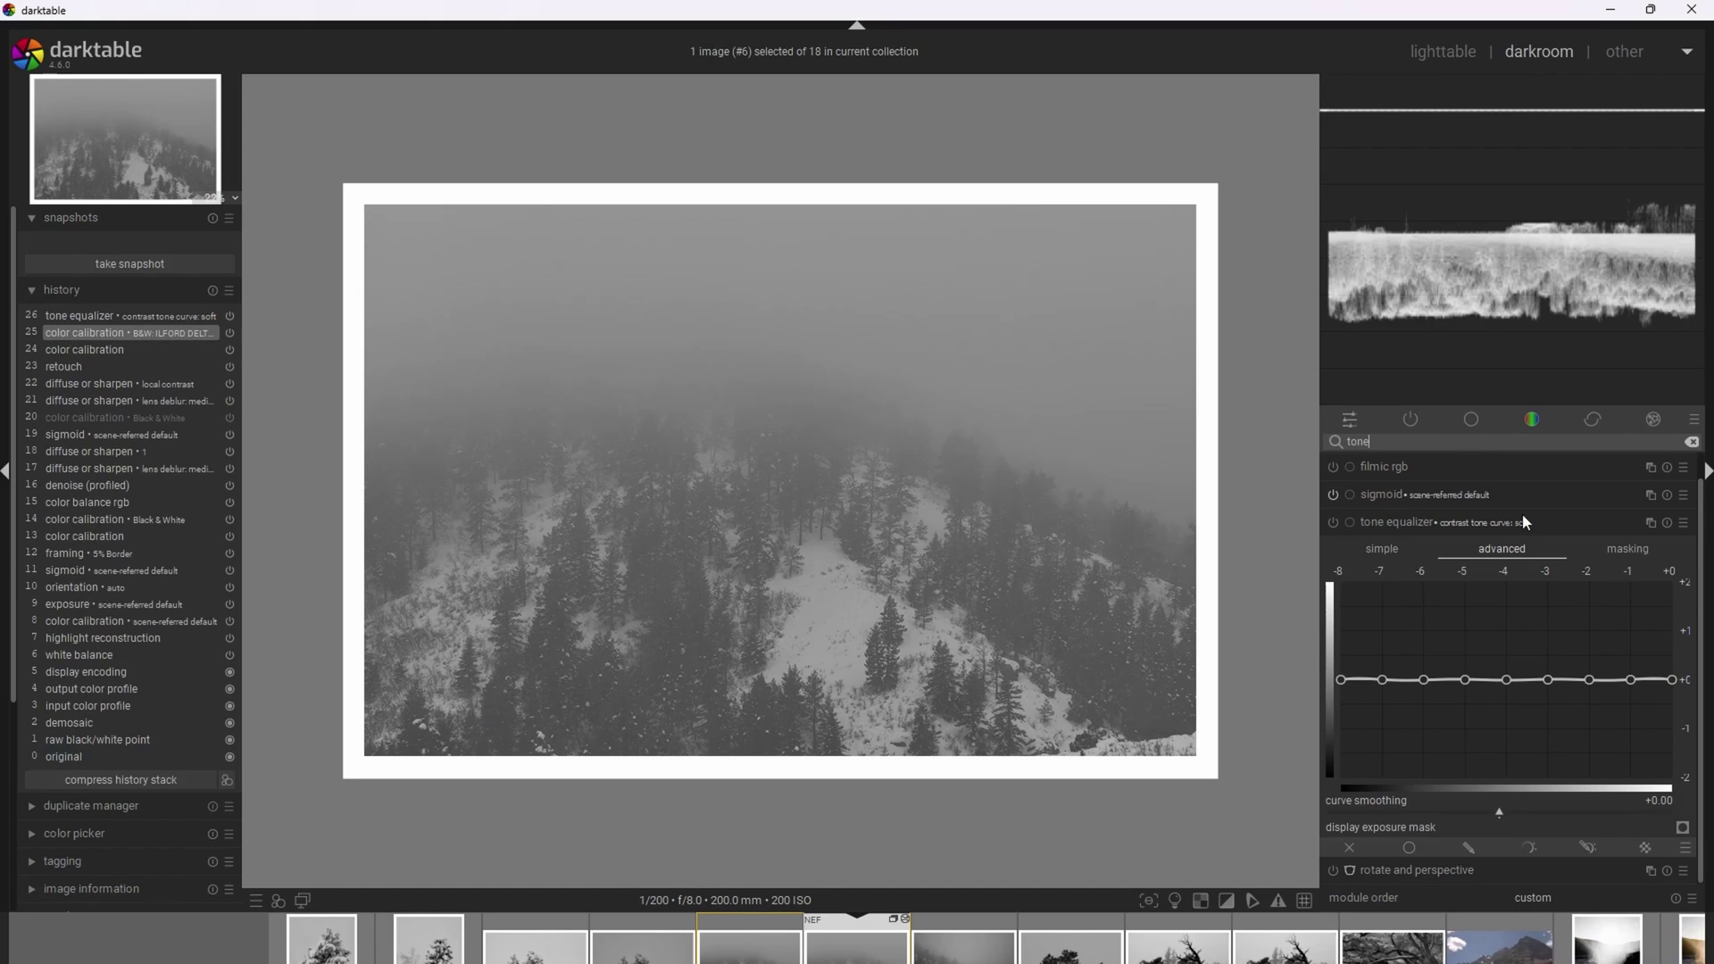
pyautogui.click(1684, 522)
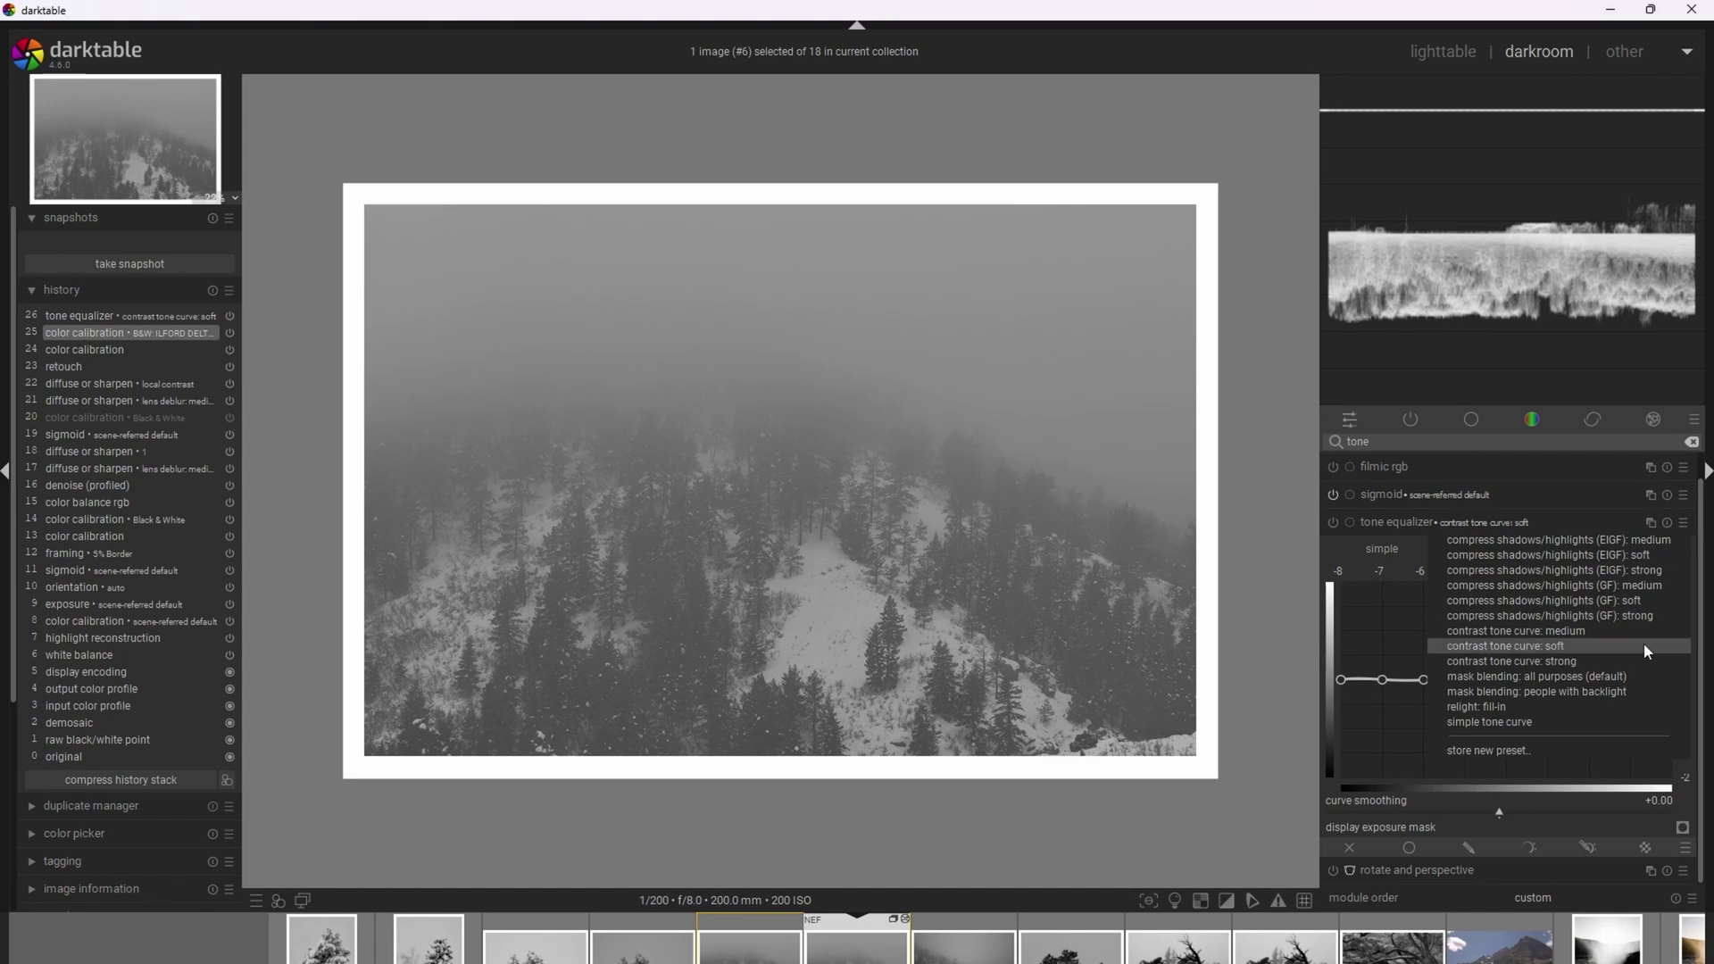
pyautogui.click(1570, 646)
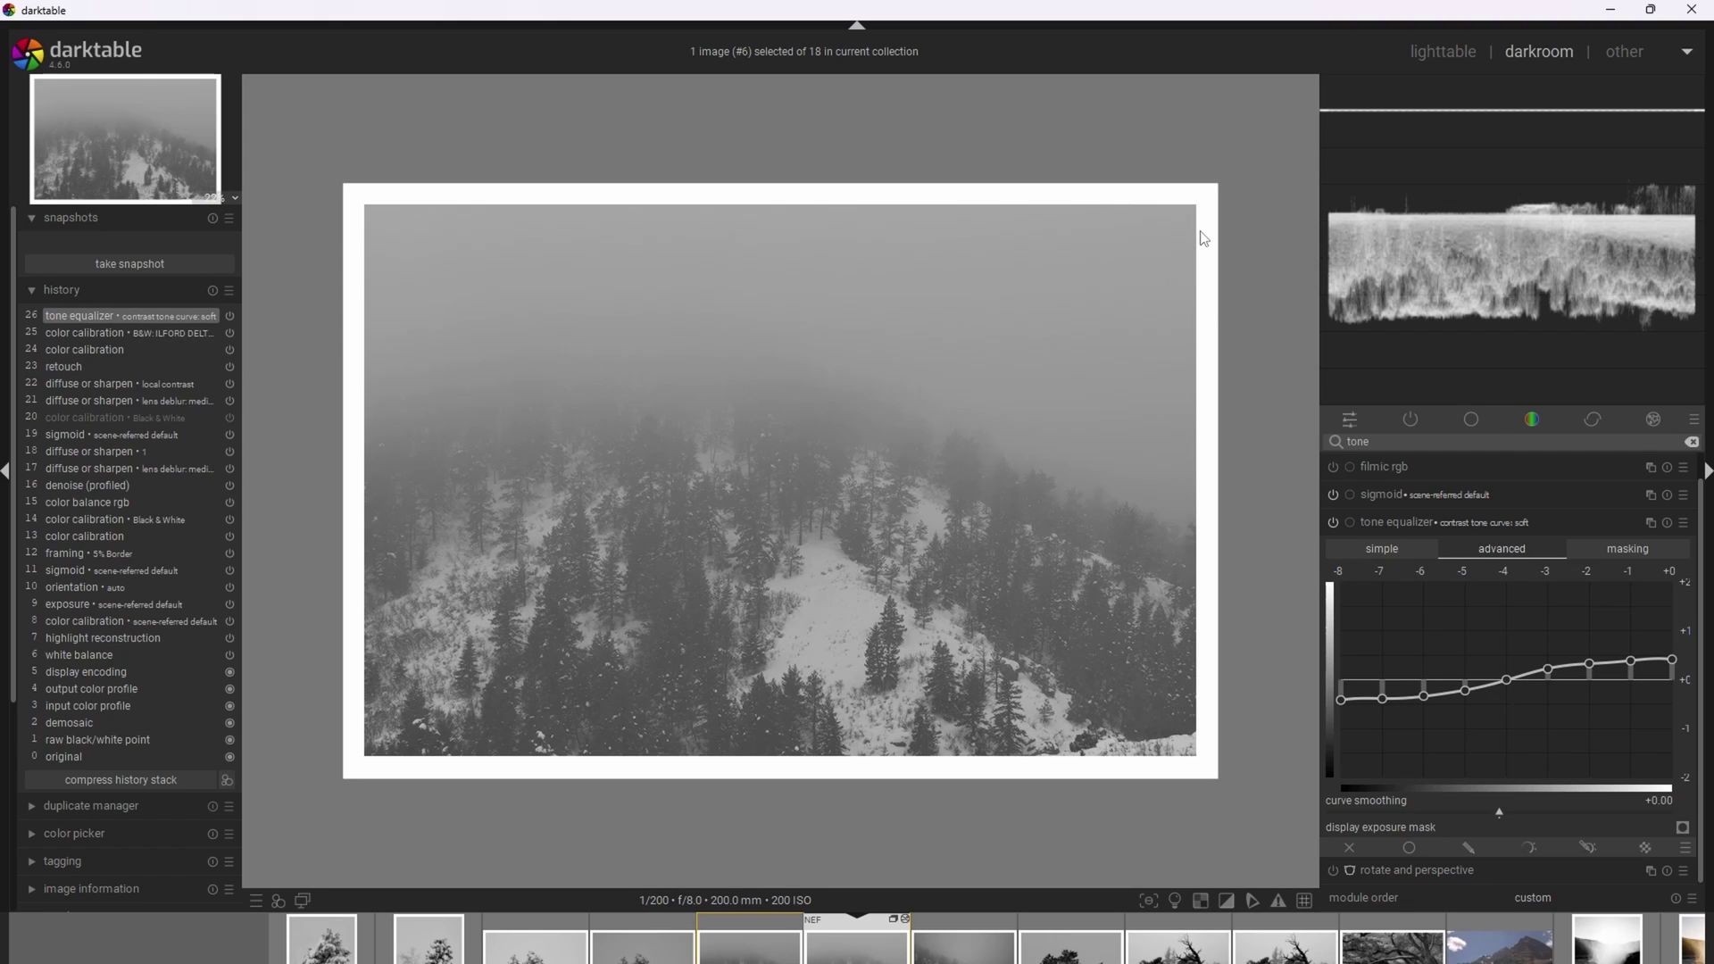
pyautogui.press('Escape')
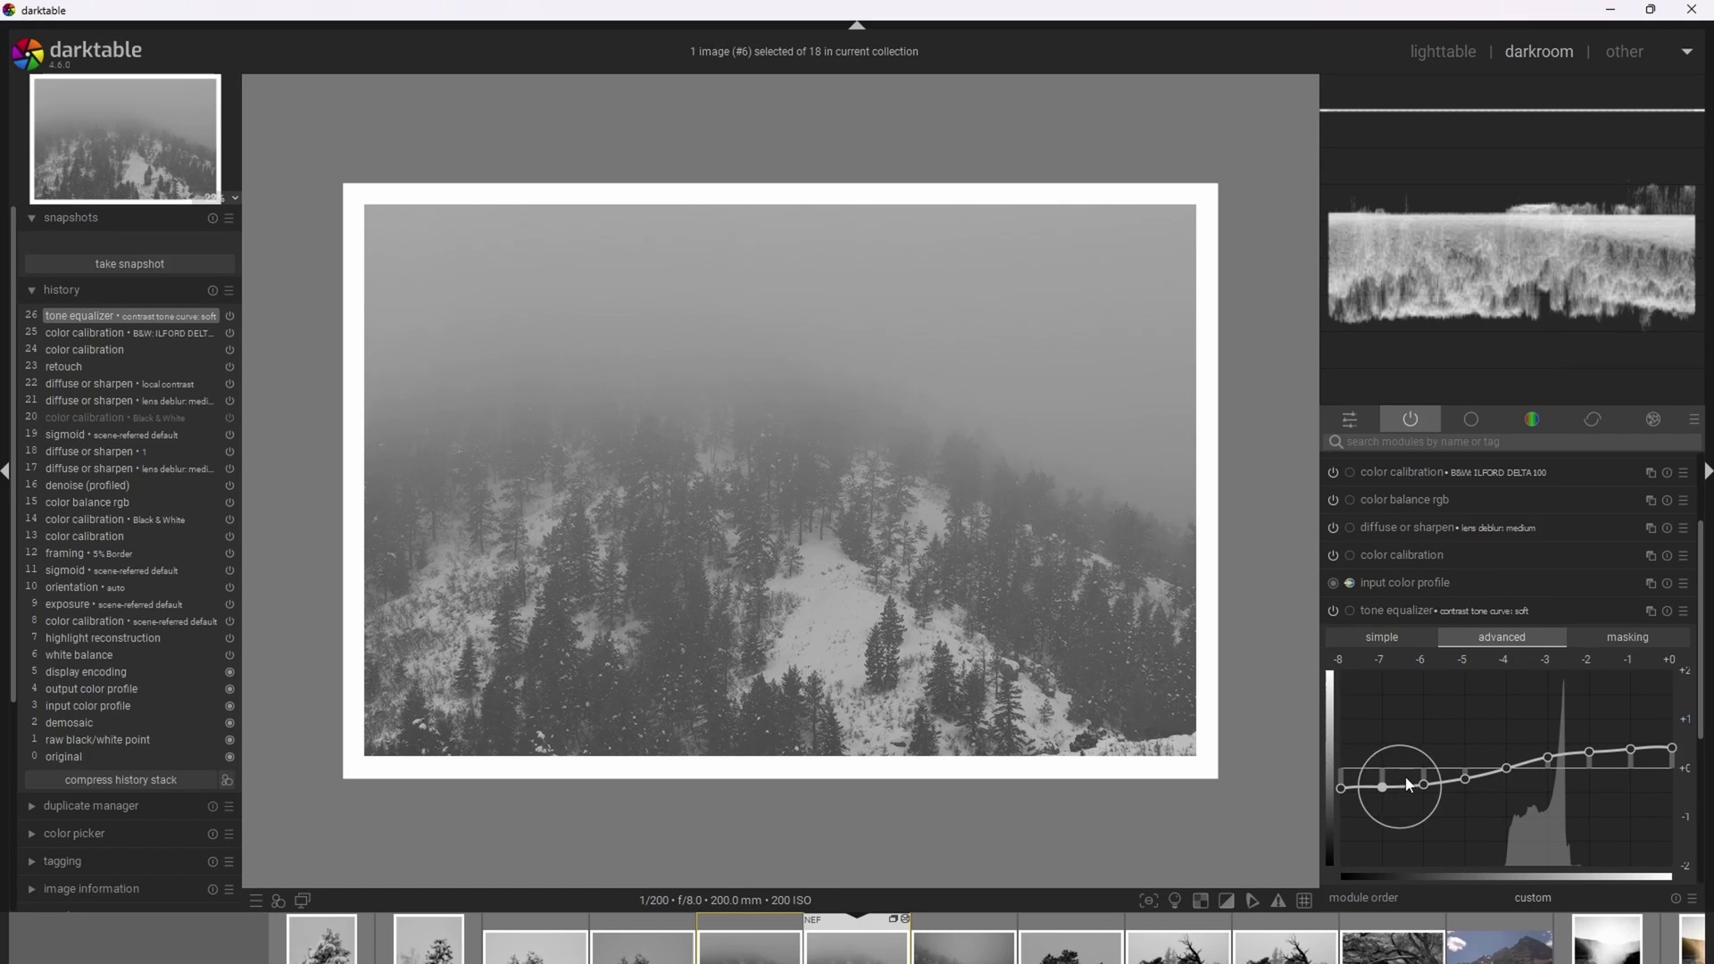
# Reshape the tone equalizer curve: darken -7 to -4 EV, lift -3 EV up to 0 EV.
pyautogui.moveTo(1459, 787); pyautogui.dragTo(1471, 819)
pyautogui.moveTo(1347, 786); pyautogui.dragTo(1344, 860)
pyautogui.moveTo(1424, 814); pyautogui.dragTo(1436, 854)
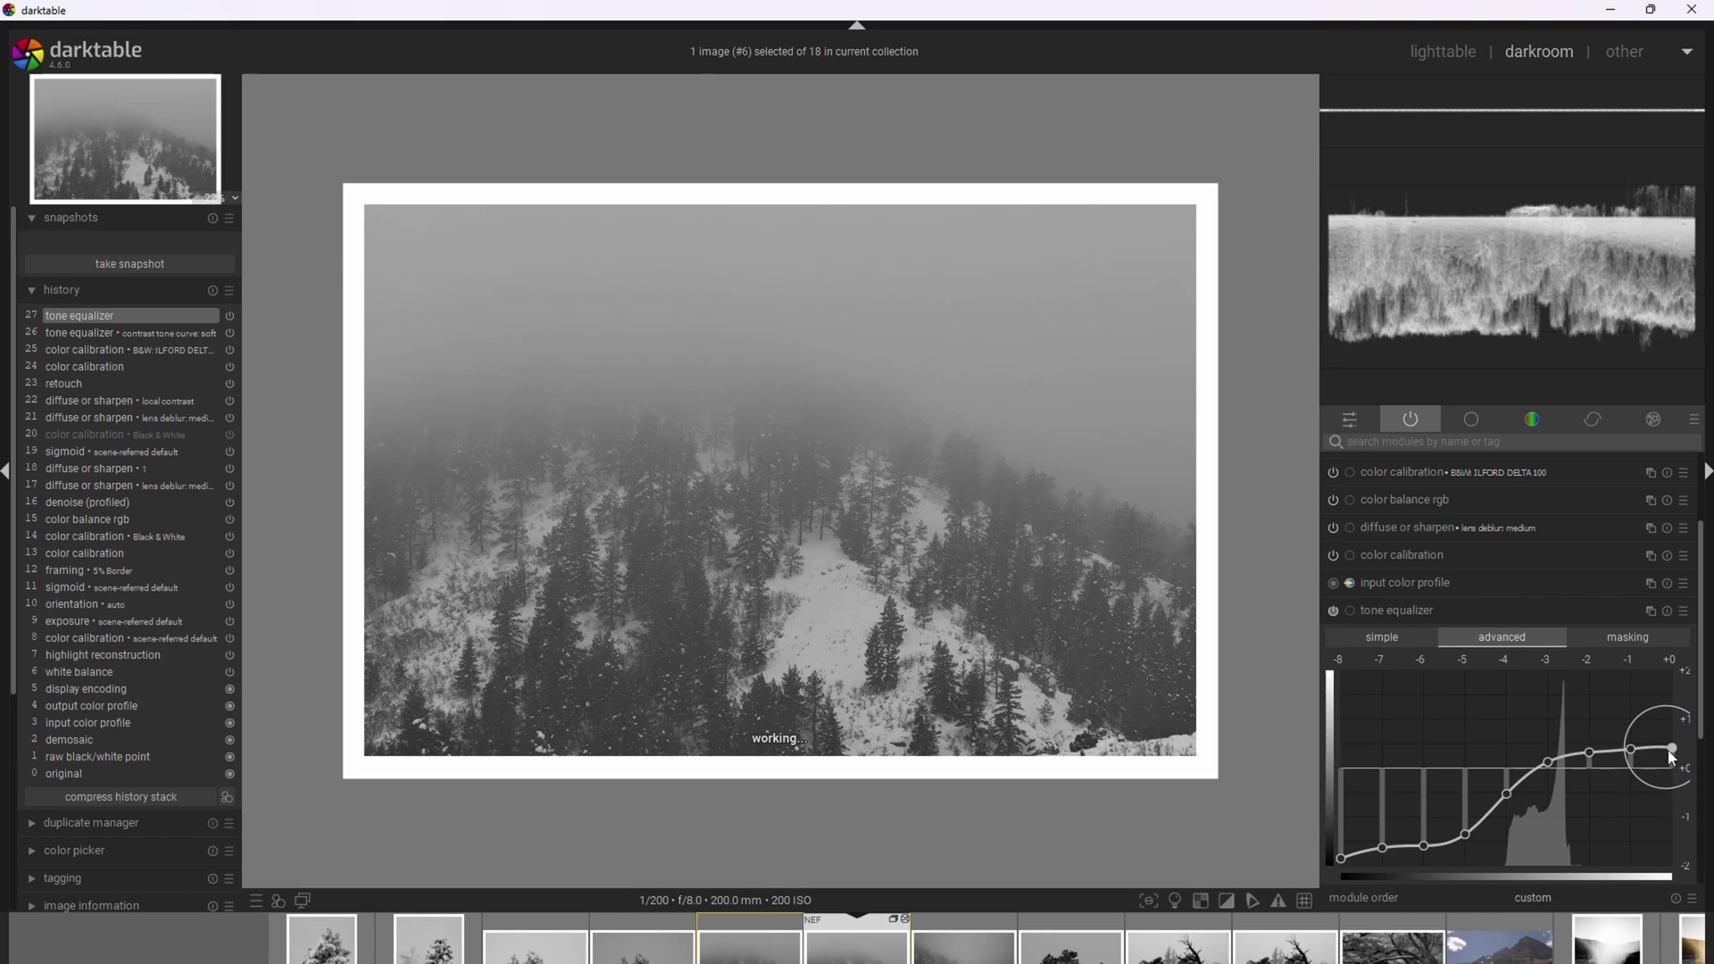
pyautogui.moveTo(1666, 754); pyautogui.dragTo(1667, 724)
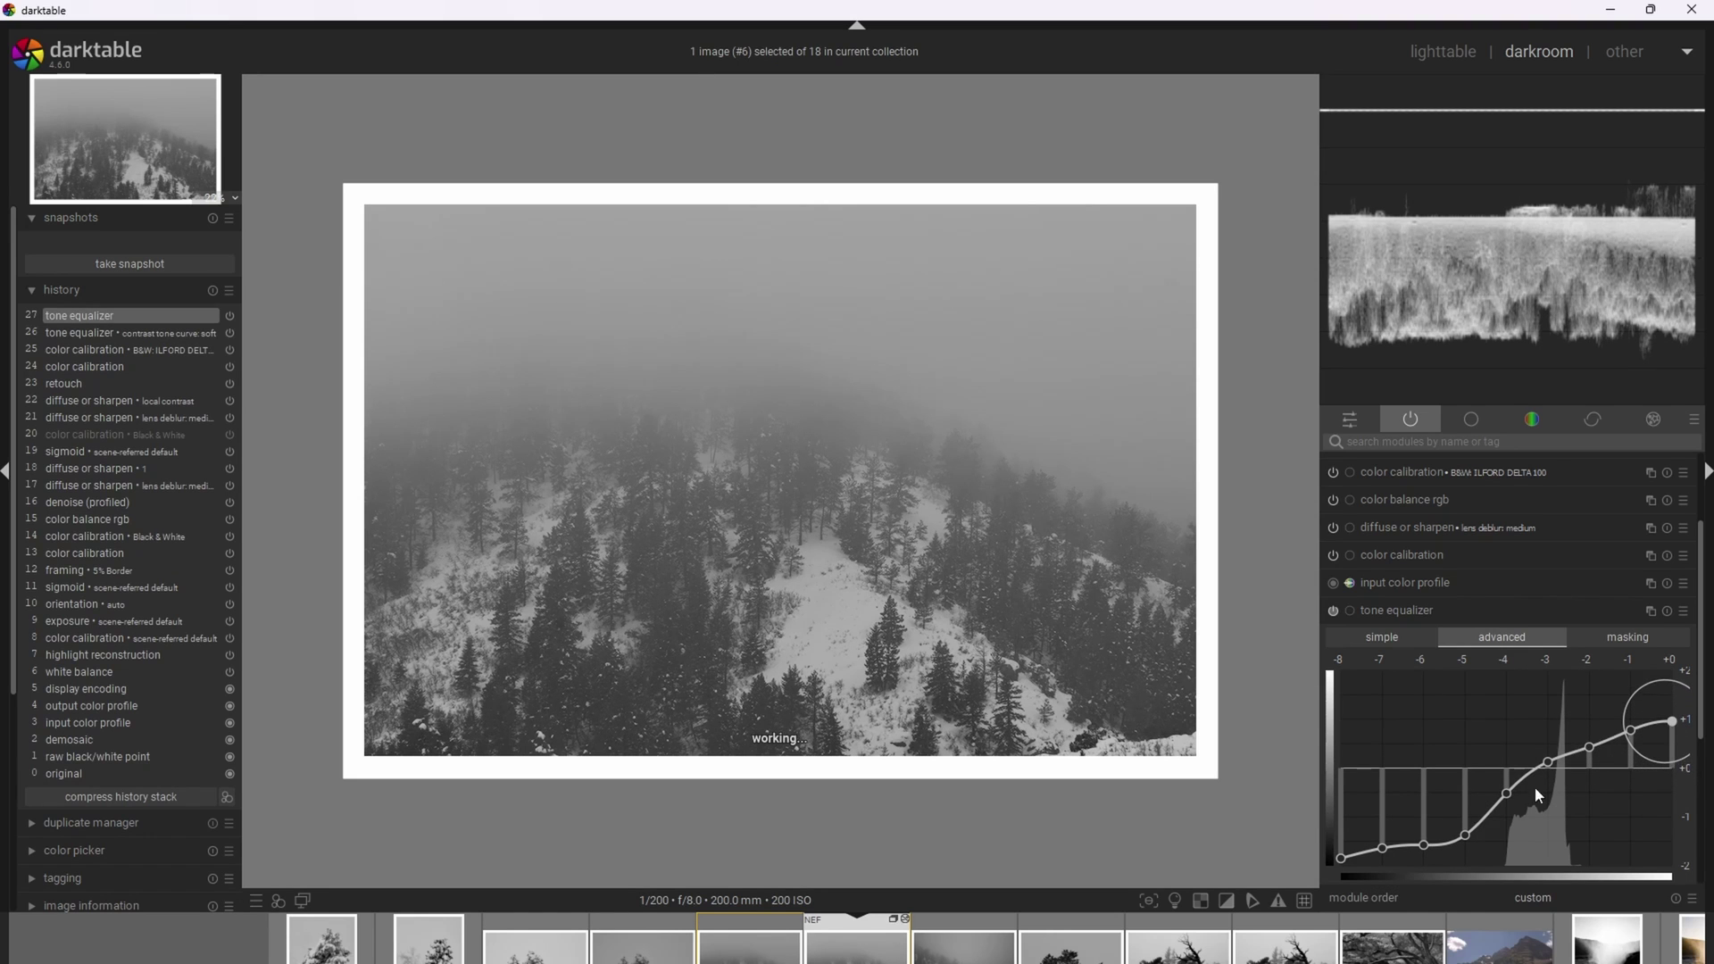
pyautogui.moveTo(1549, 765)
pyautogui.mouseDown()
pyautogui.moveTo(1582, 755)
pyautogui.moveTo(1580, 732)
pyautogui.moveTo(1667, 727)
pyautogui.mouseUp()
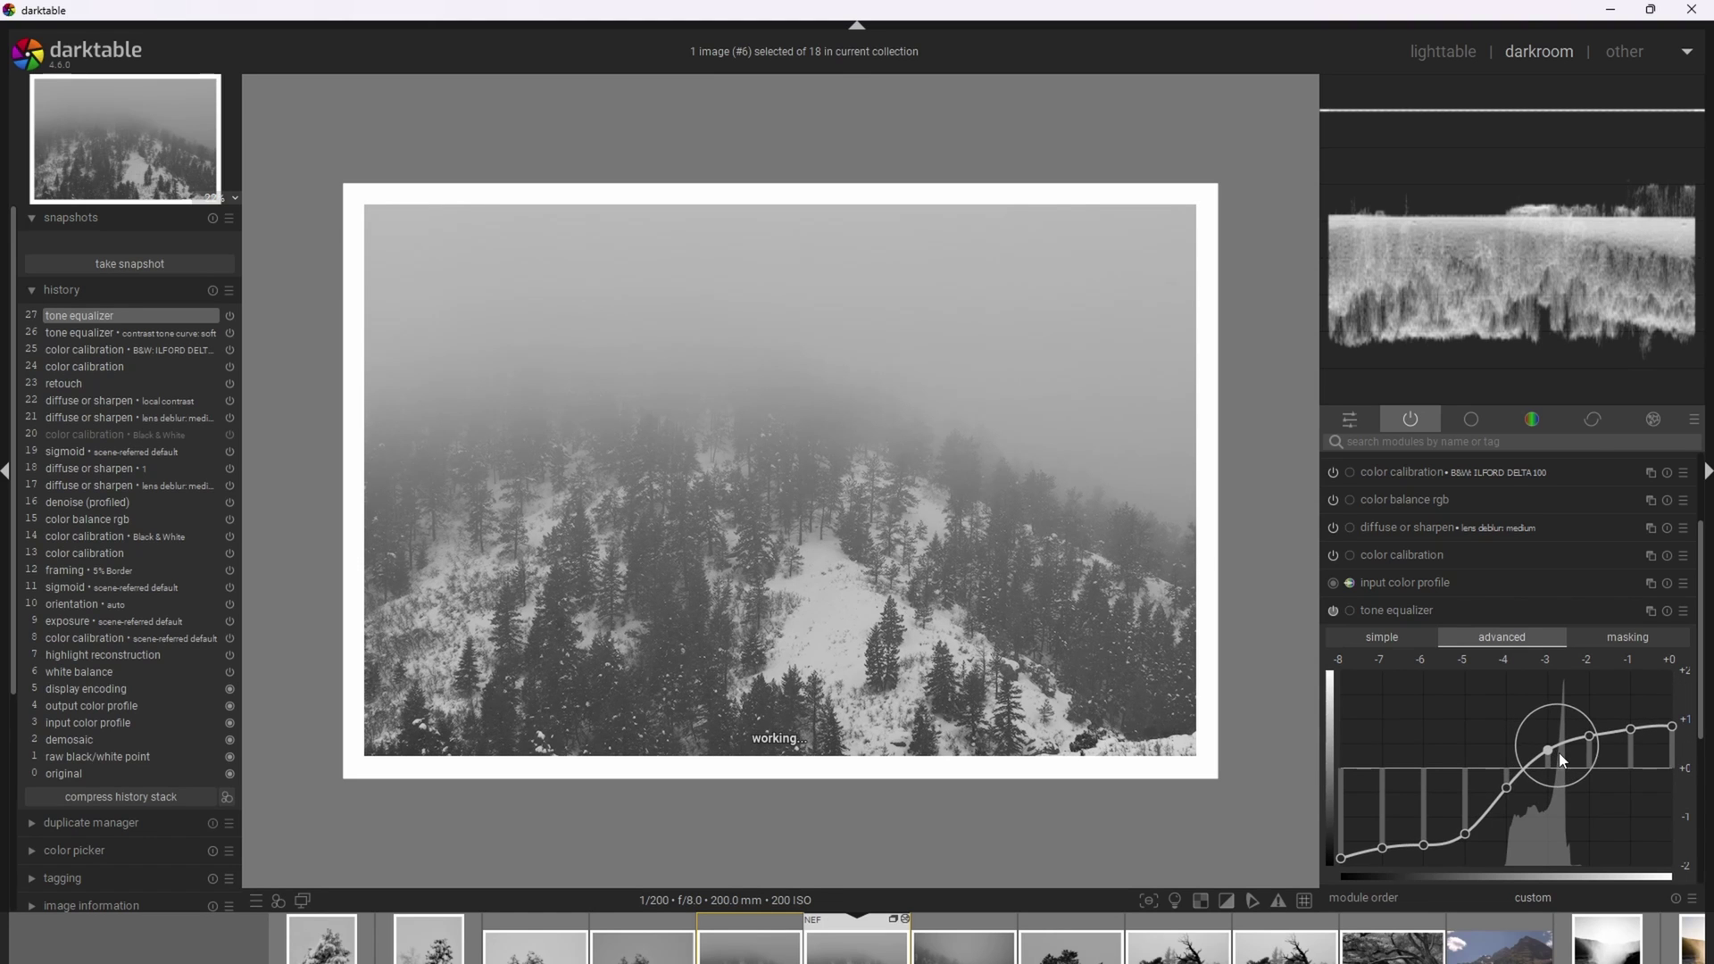
pyautogui.moveTo(1558, 753); pyautogui.dragTo(1539, 777)
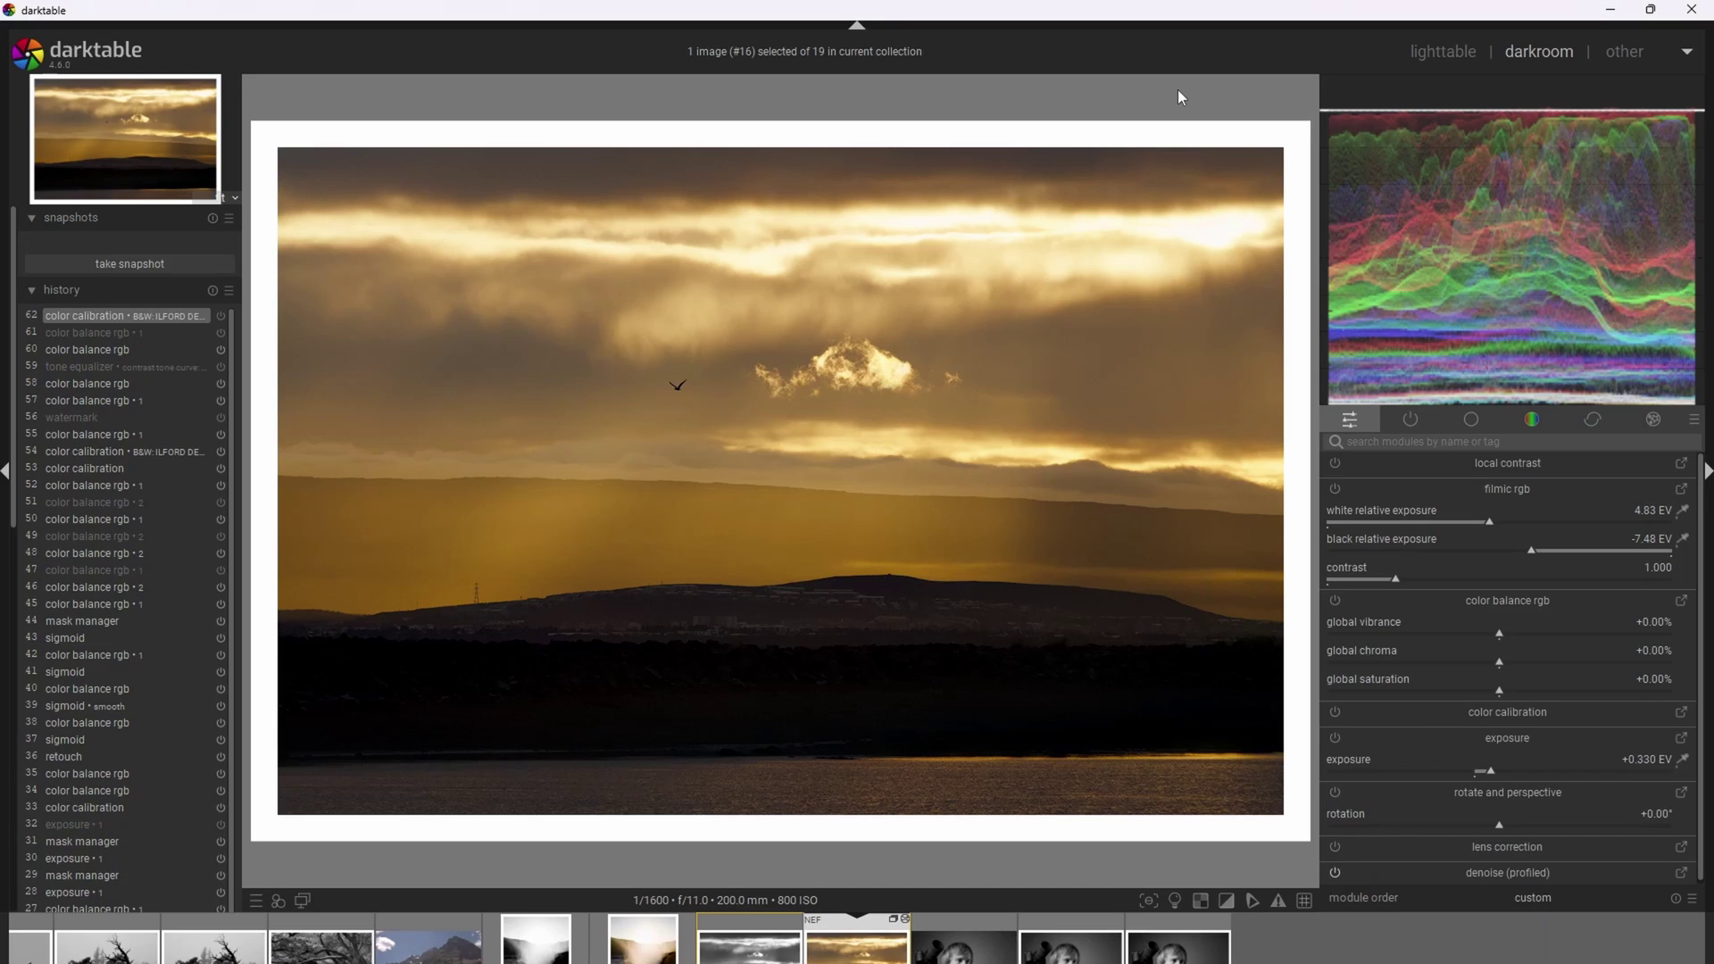
# Show the colour module group in the right panel.
pyautogui.click(1534, 421)
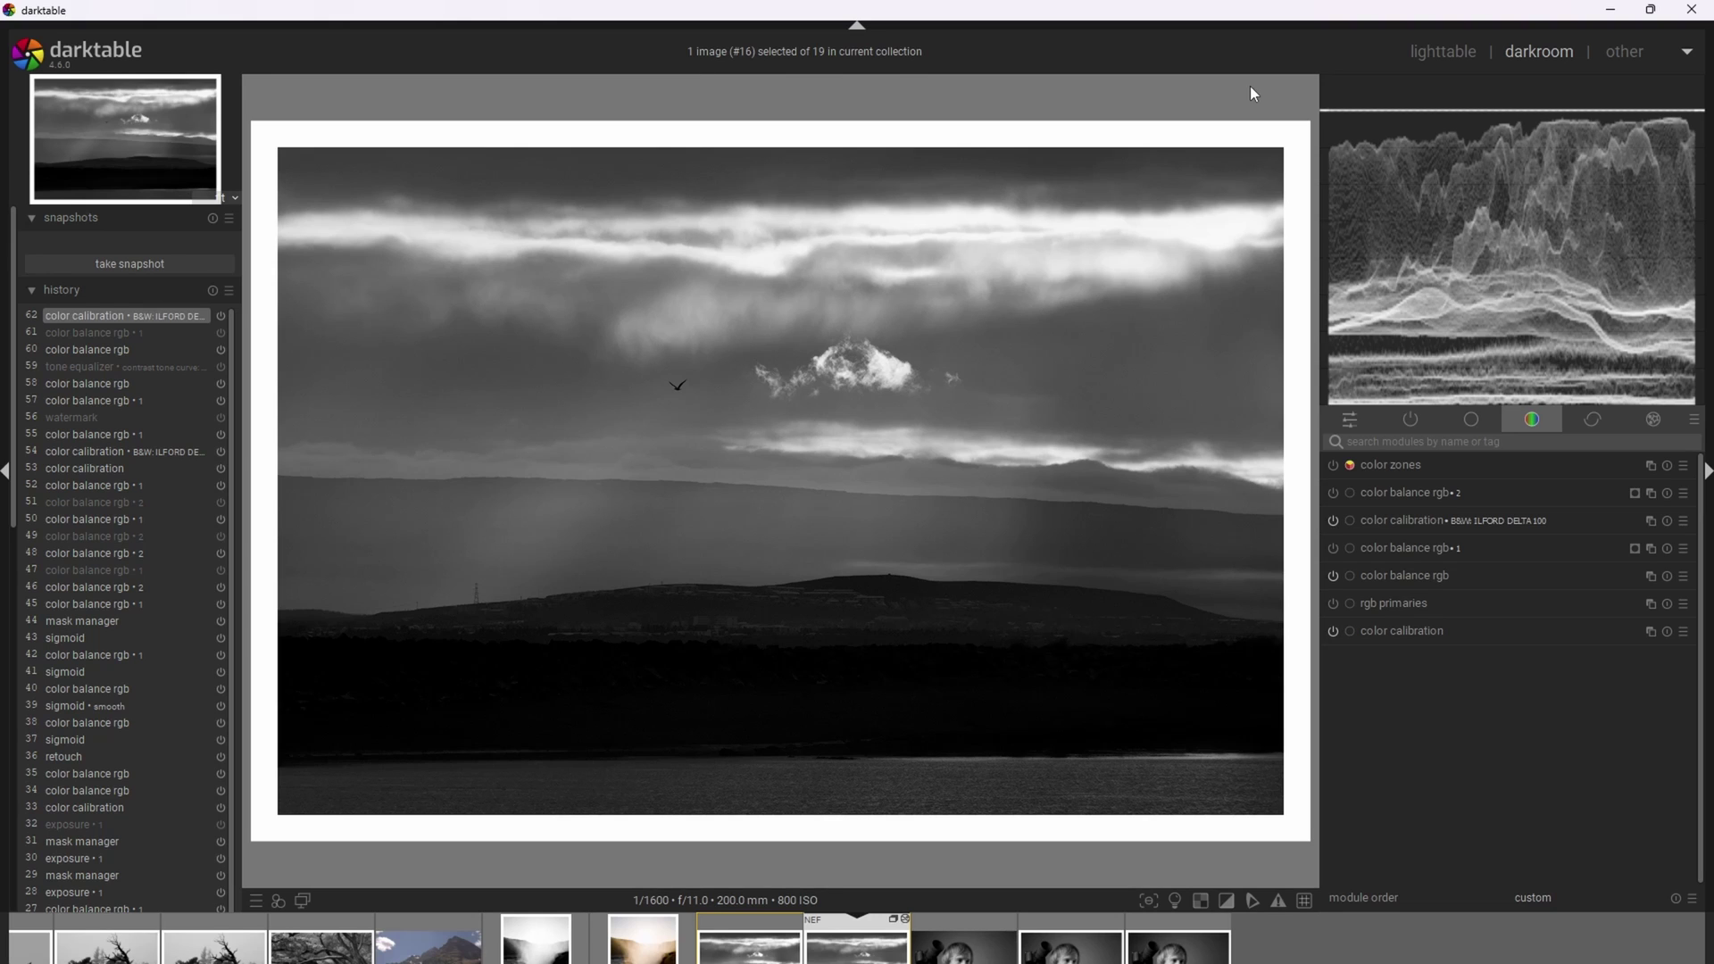
# Show the active modules and add a fourth colour balance rgb instance.
pyautogui.hotkey('ctrl', 'shift', 'a')
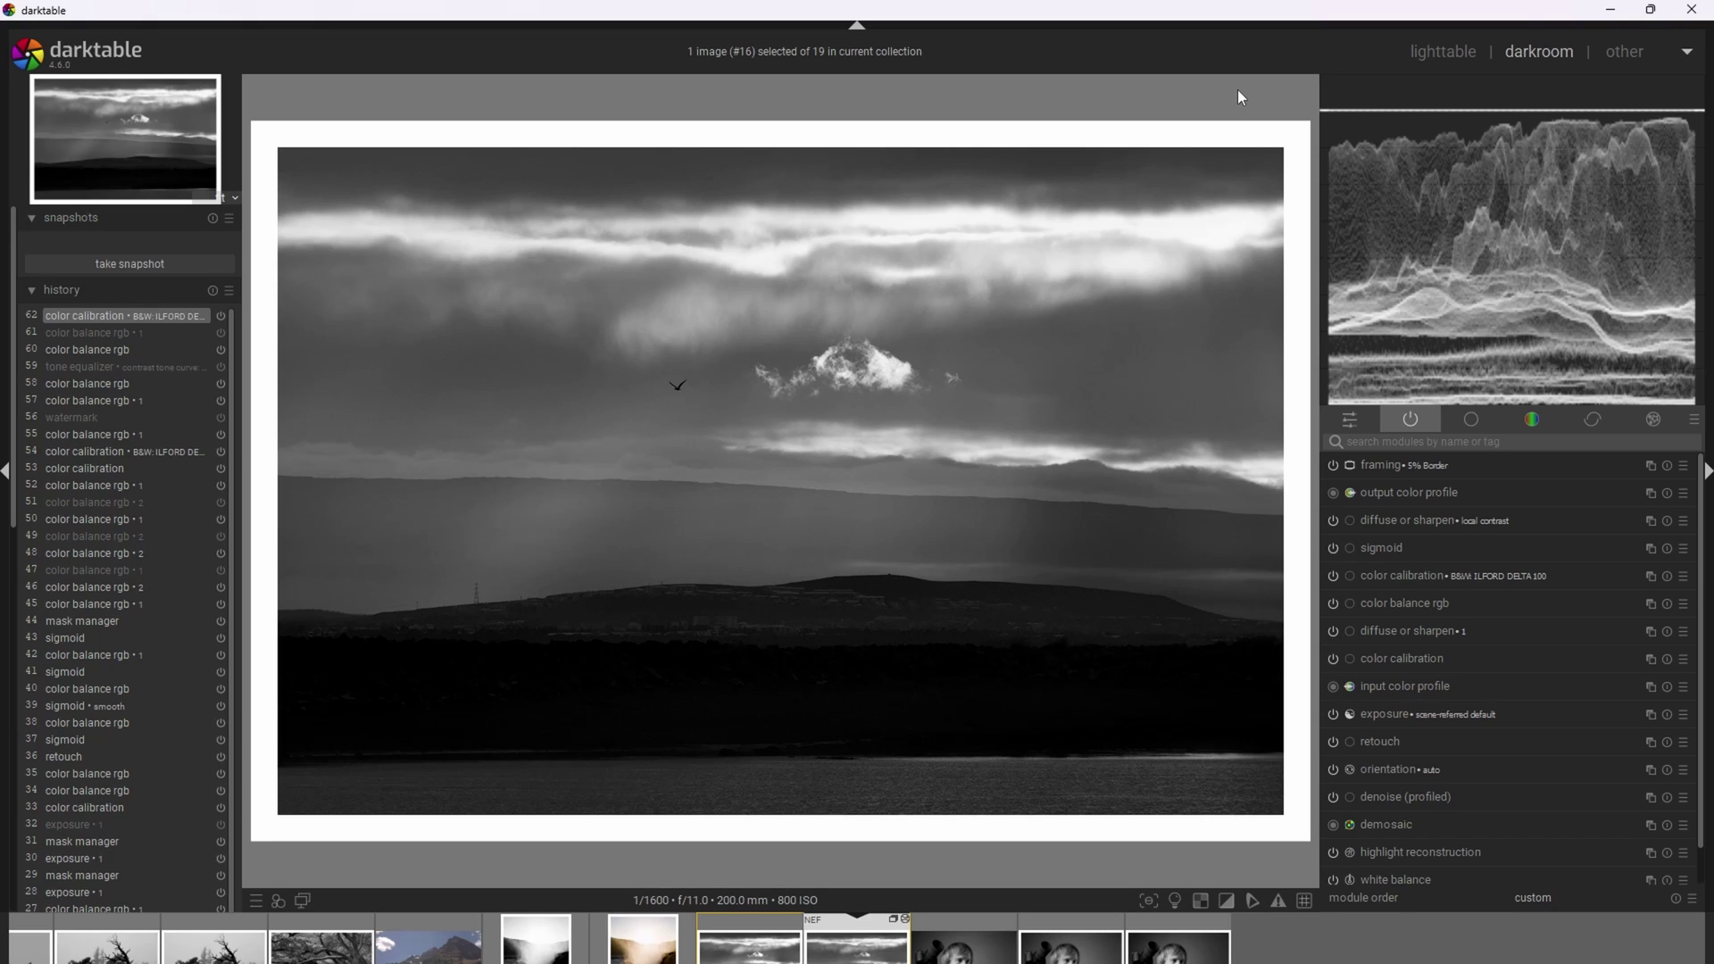
pyautogui.hotkey('ctrl', 'v')
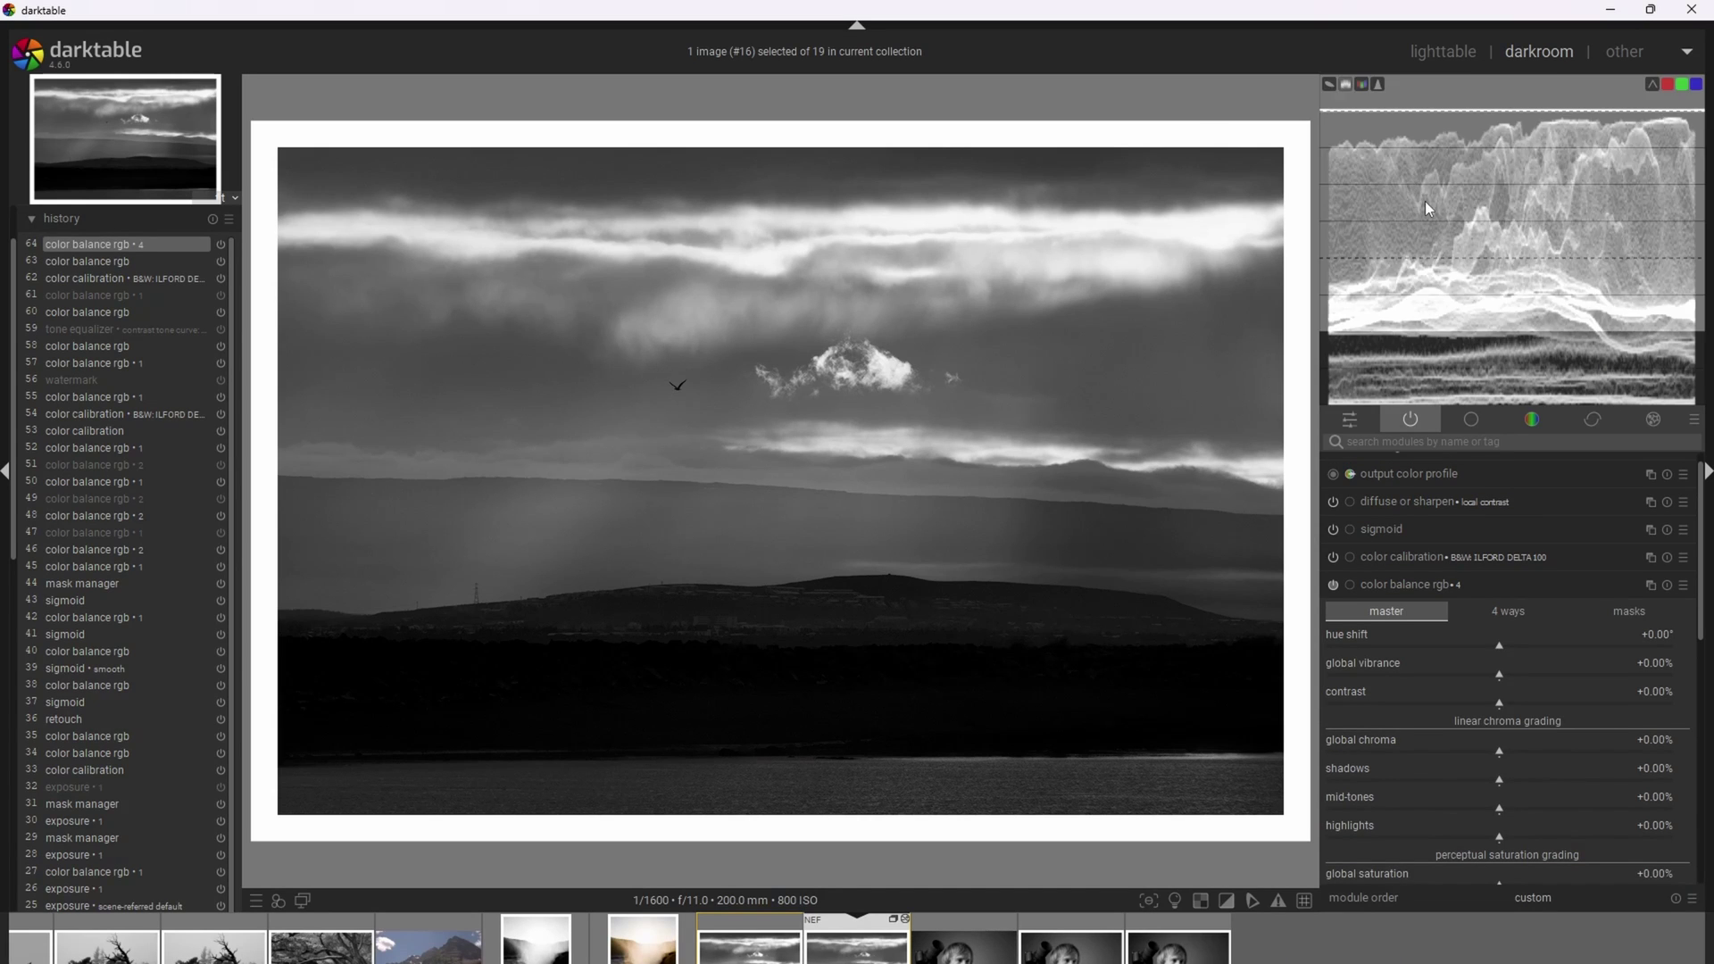
# Turn on a drawn mask in the new colour balance rgb's blending section.
pyautogui.moveTo(1701, 527); pyautogui.dragTo(1699, 716)
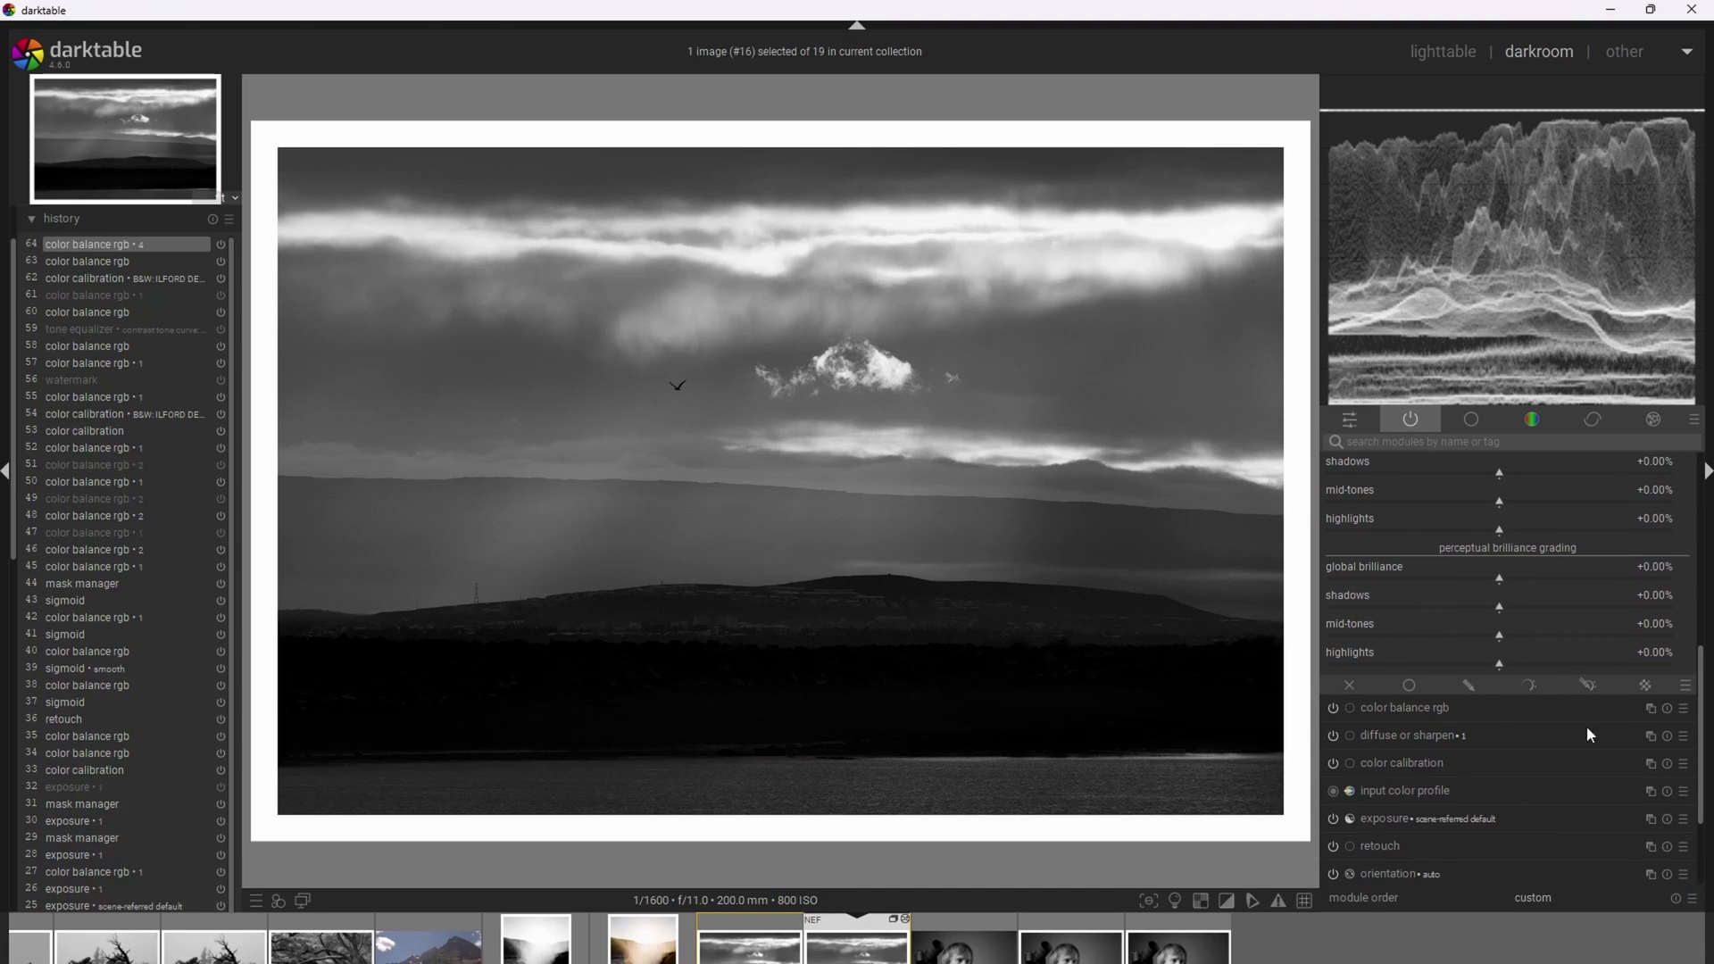
pyautogui.click(1469, 687)
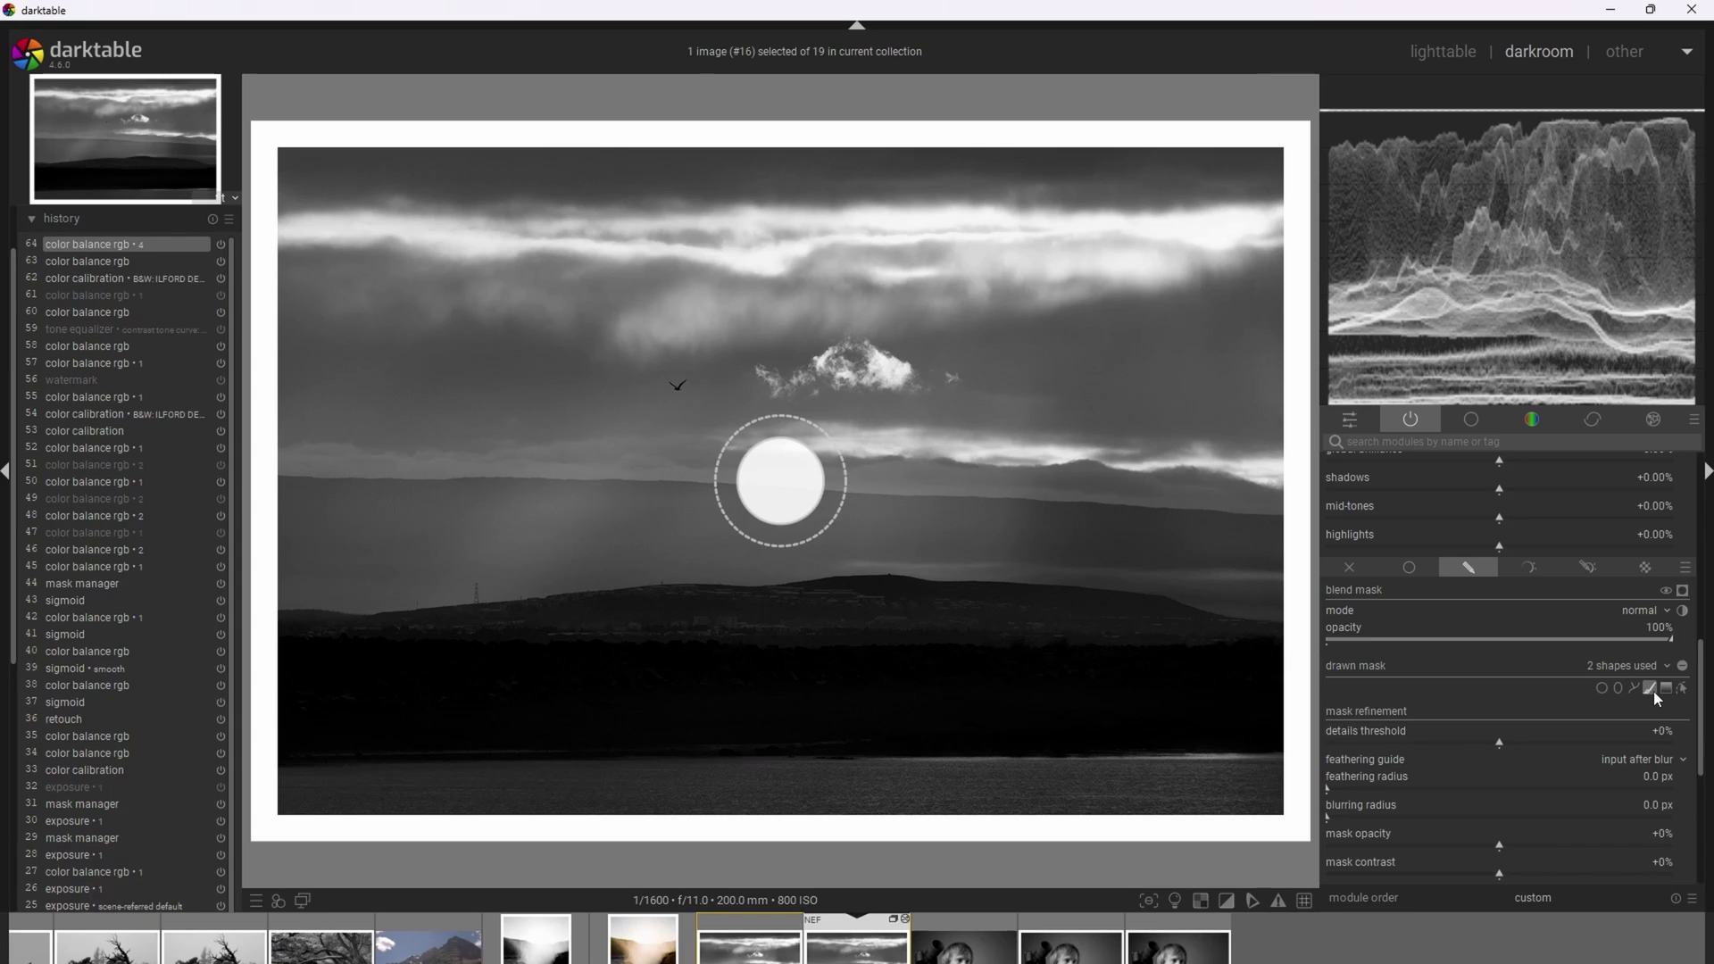
# Collapse history, expand the mask manager and set brush opacity to 5%.
pyautogui.click(32, 223)
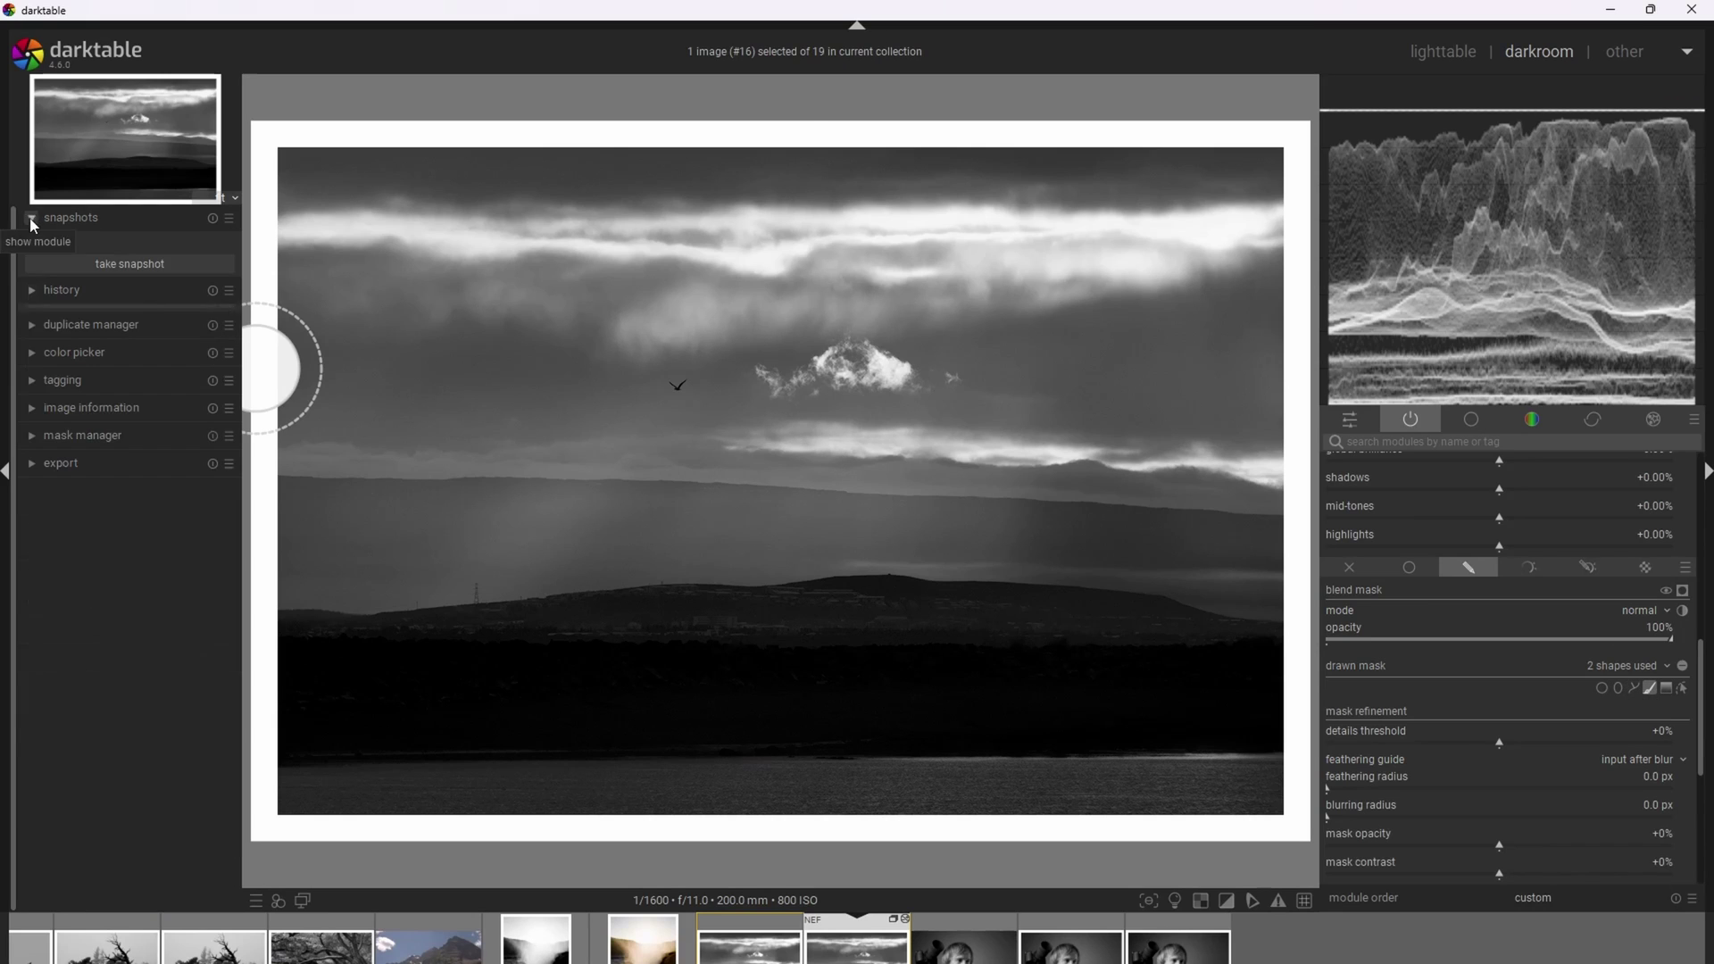
pyautogui.click(31, 428)
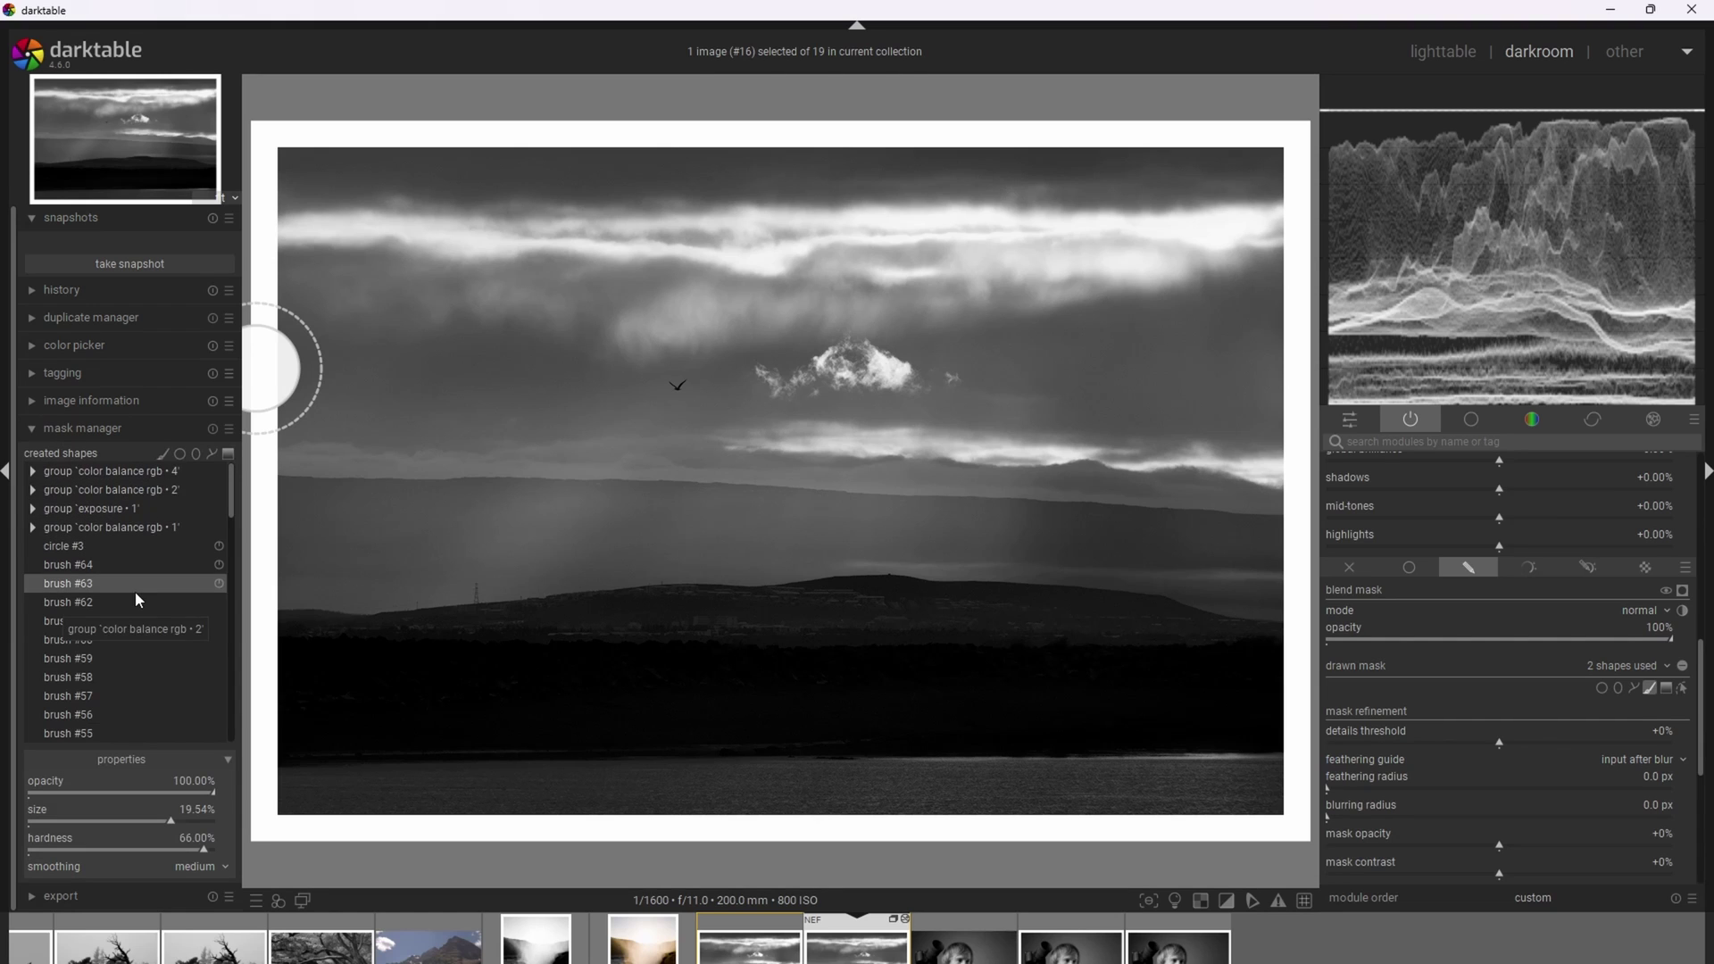
pyautogui.rightClick(214, 797)
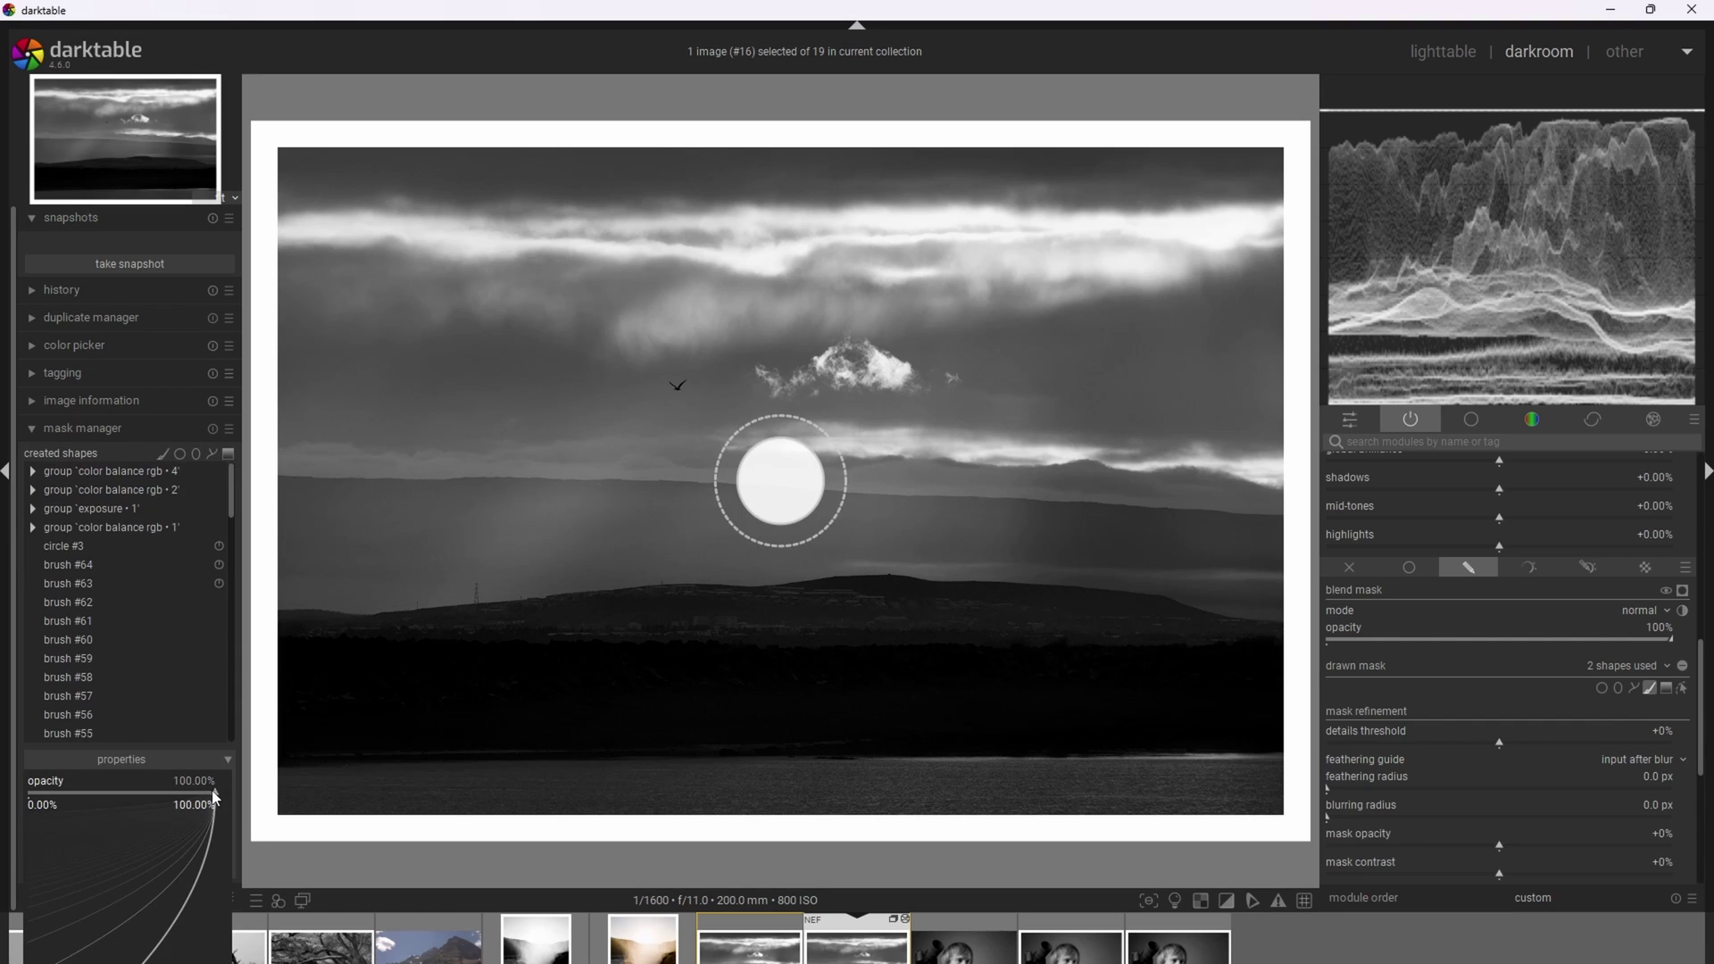
pyautogui.write('5')
pyautogui.press('Return')
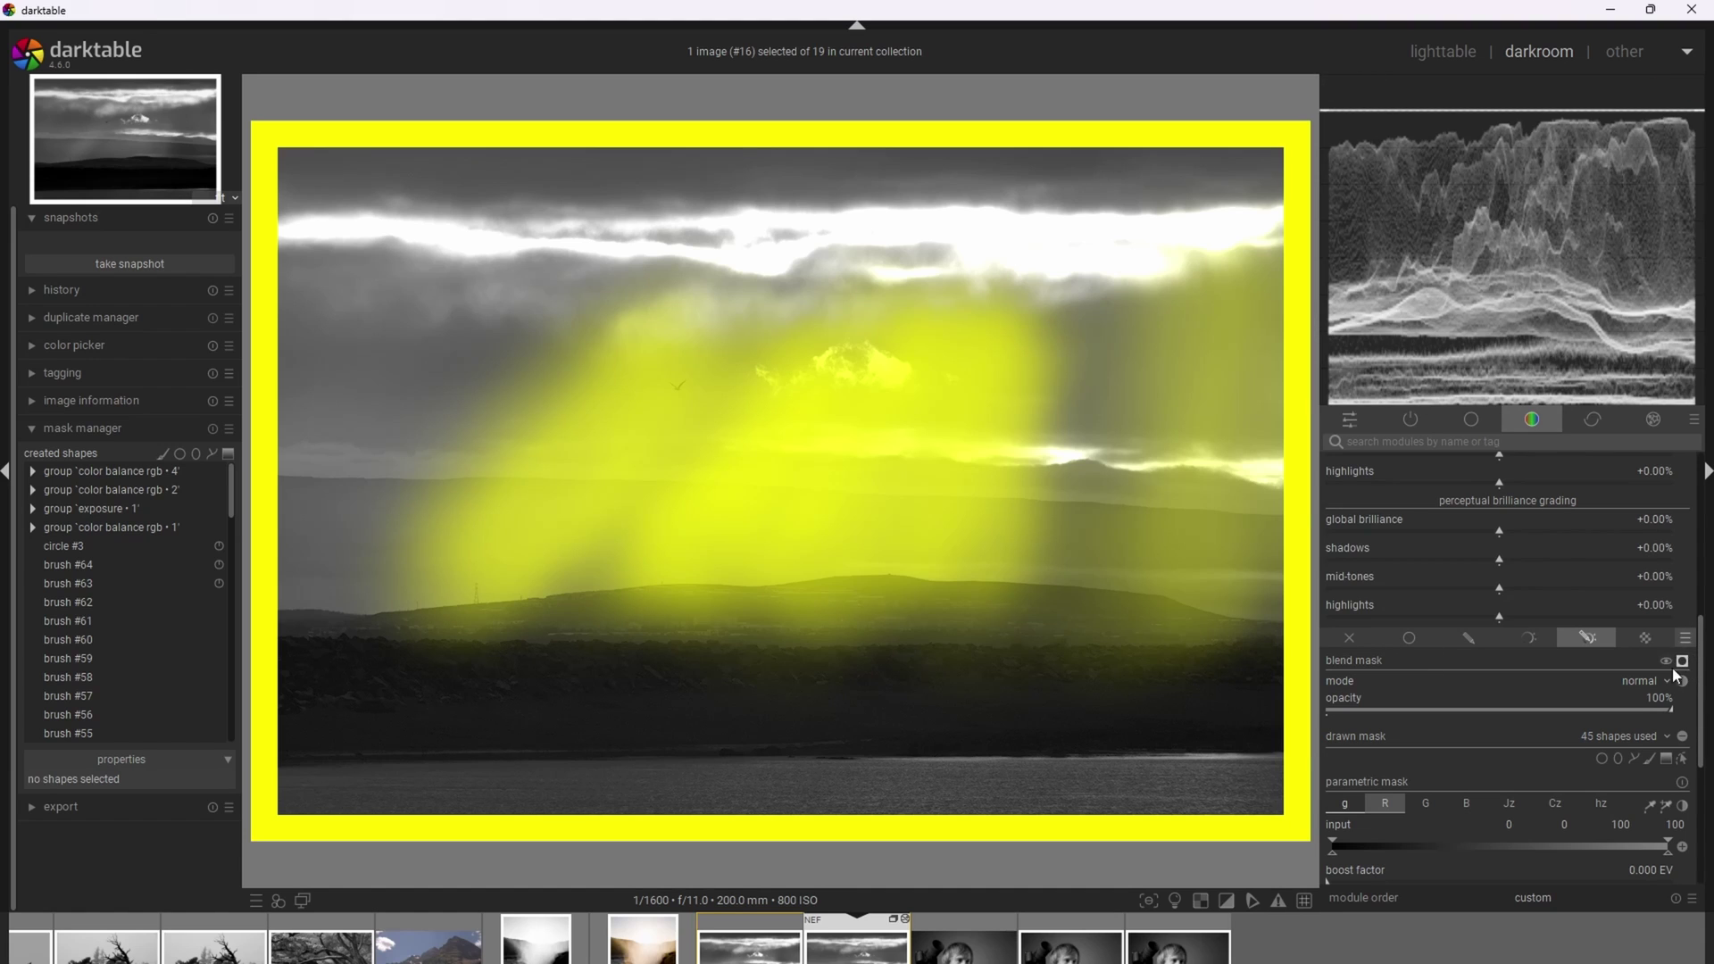
# Set the masked perceptual brilliance highlights to +60%.
pyautogui.scroll(1, 1683, 664)
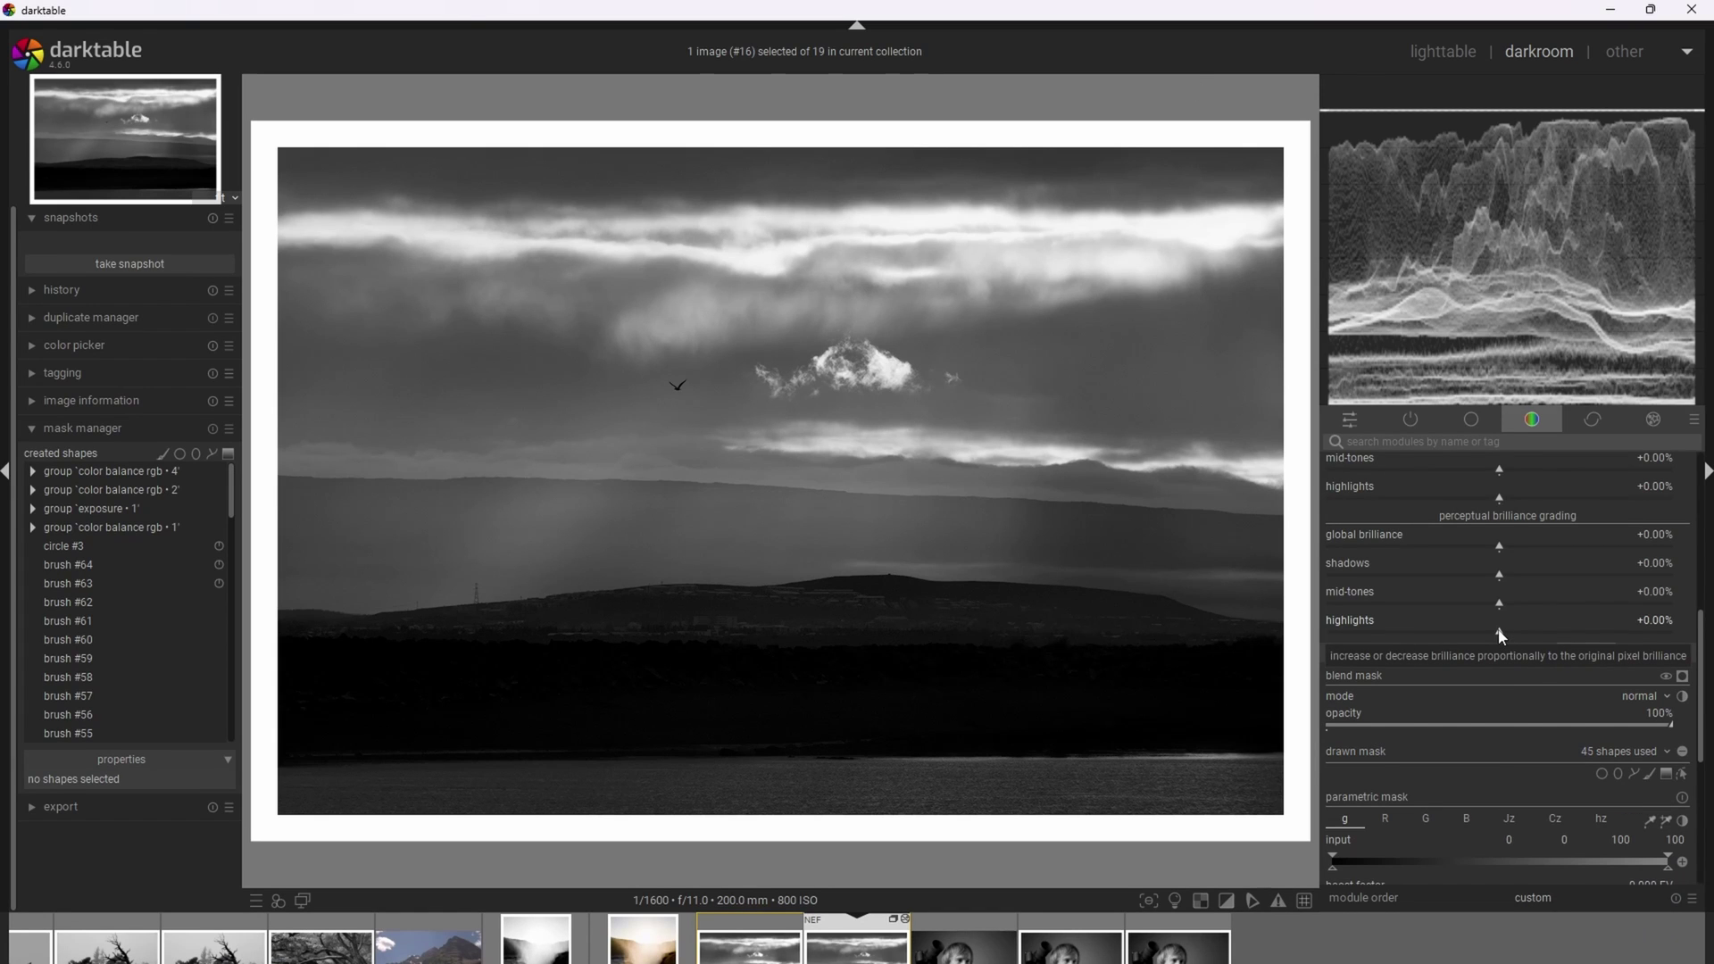
pyautogui.scroll(3, 1501, 636)
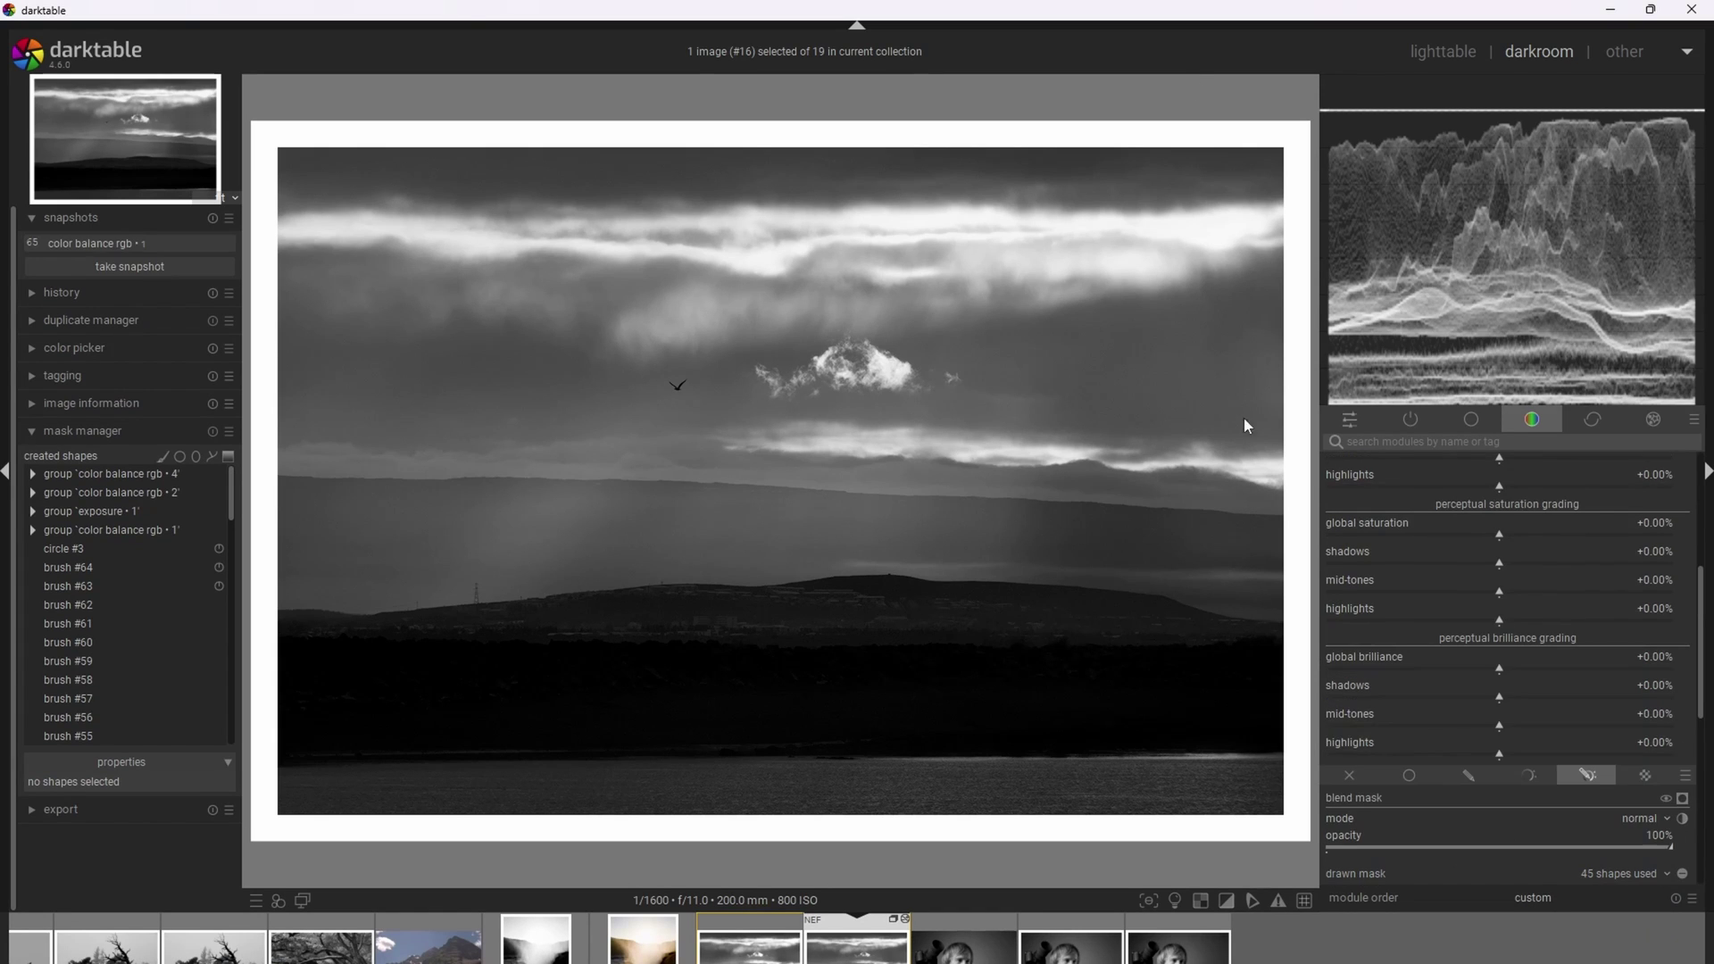
pyautogui.rightClick(1497, 754)
pyautogui.write('60')
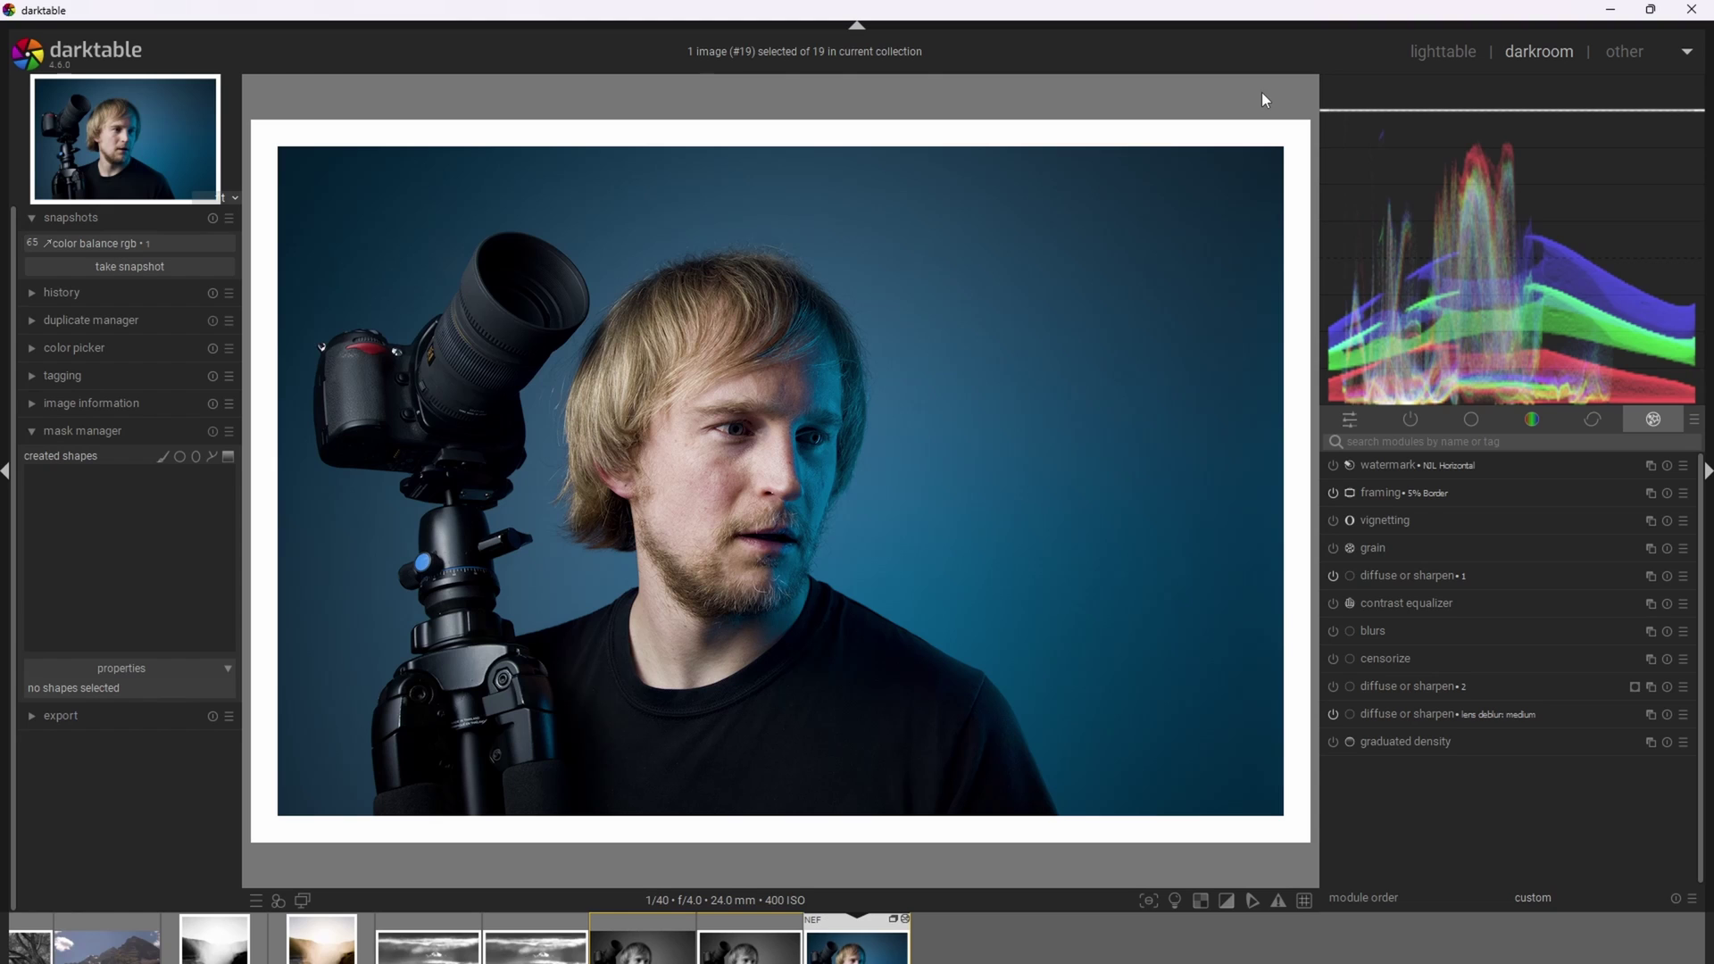
# Add a new colour calibration instance above colour balance rgb and show its gray tab.
pyautogui.click(1410, 419)
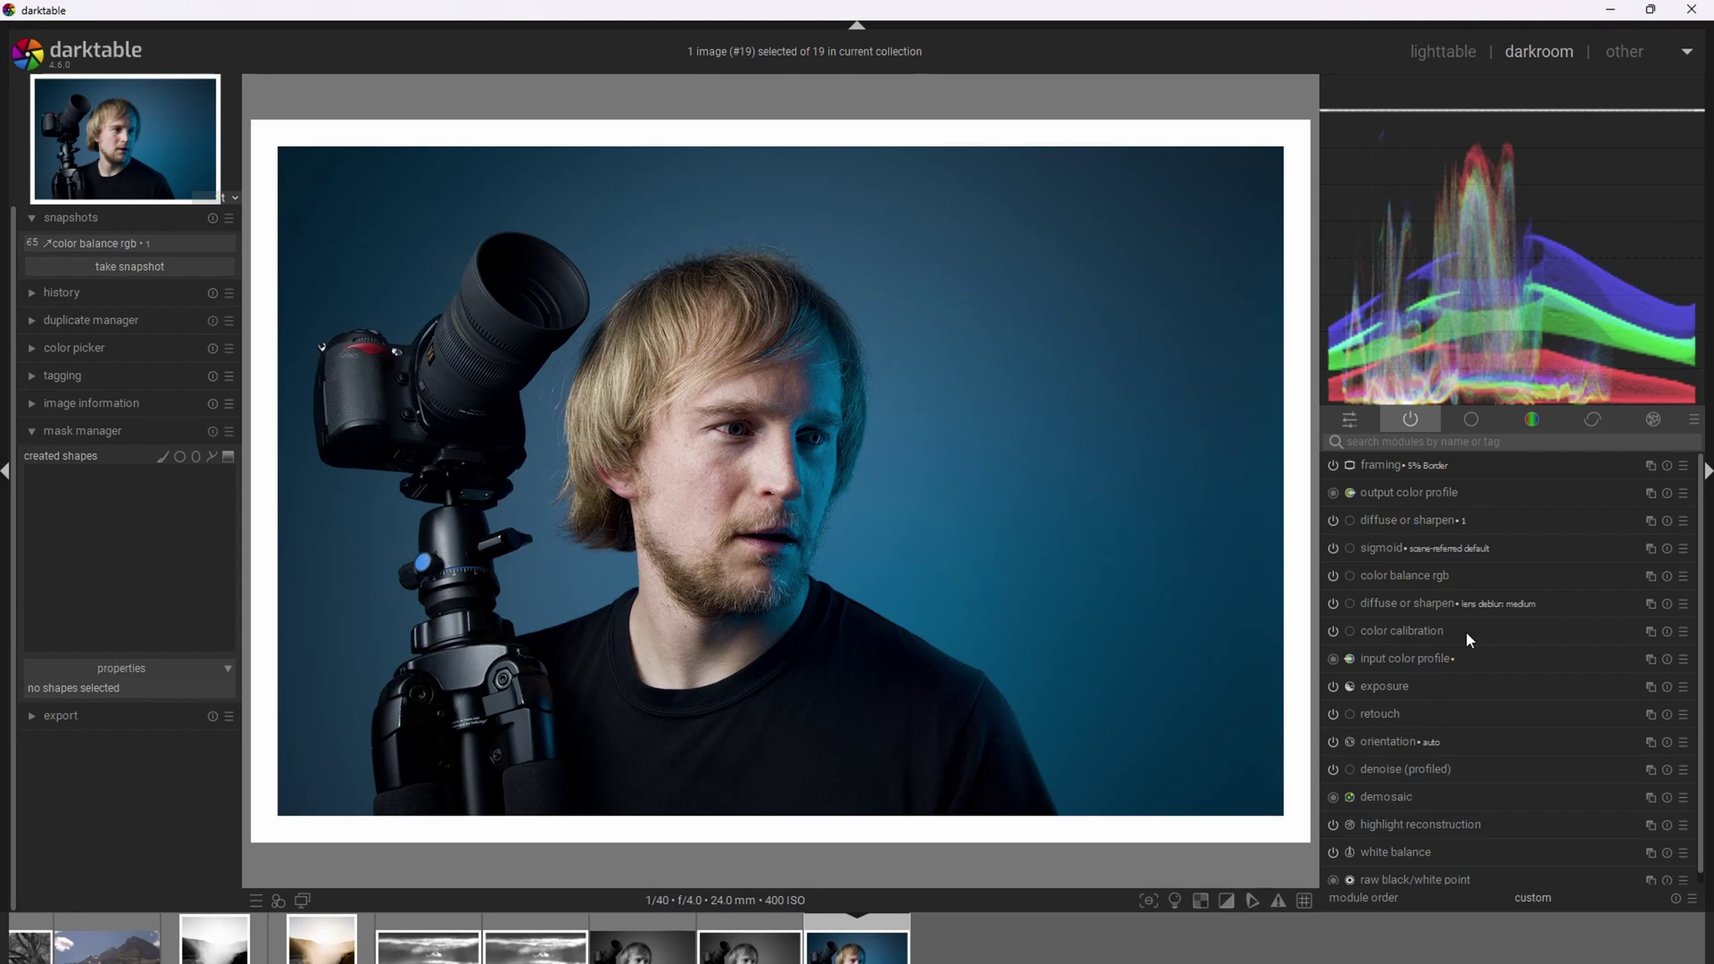
pyautogui.click(1653, 633)
pyautogui.click(1580, 650)
pyautogui.click(1486, 468)
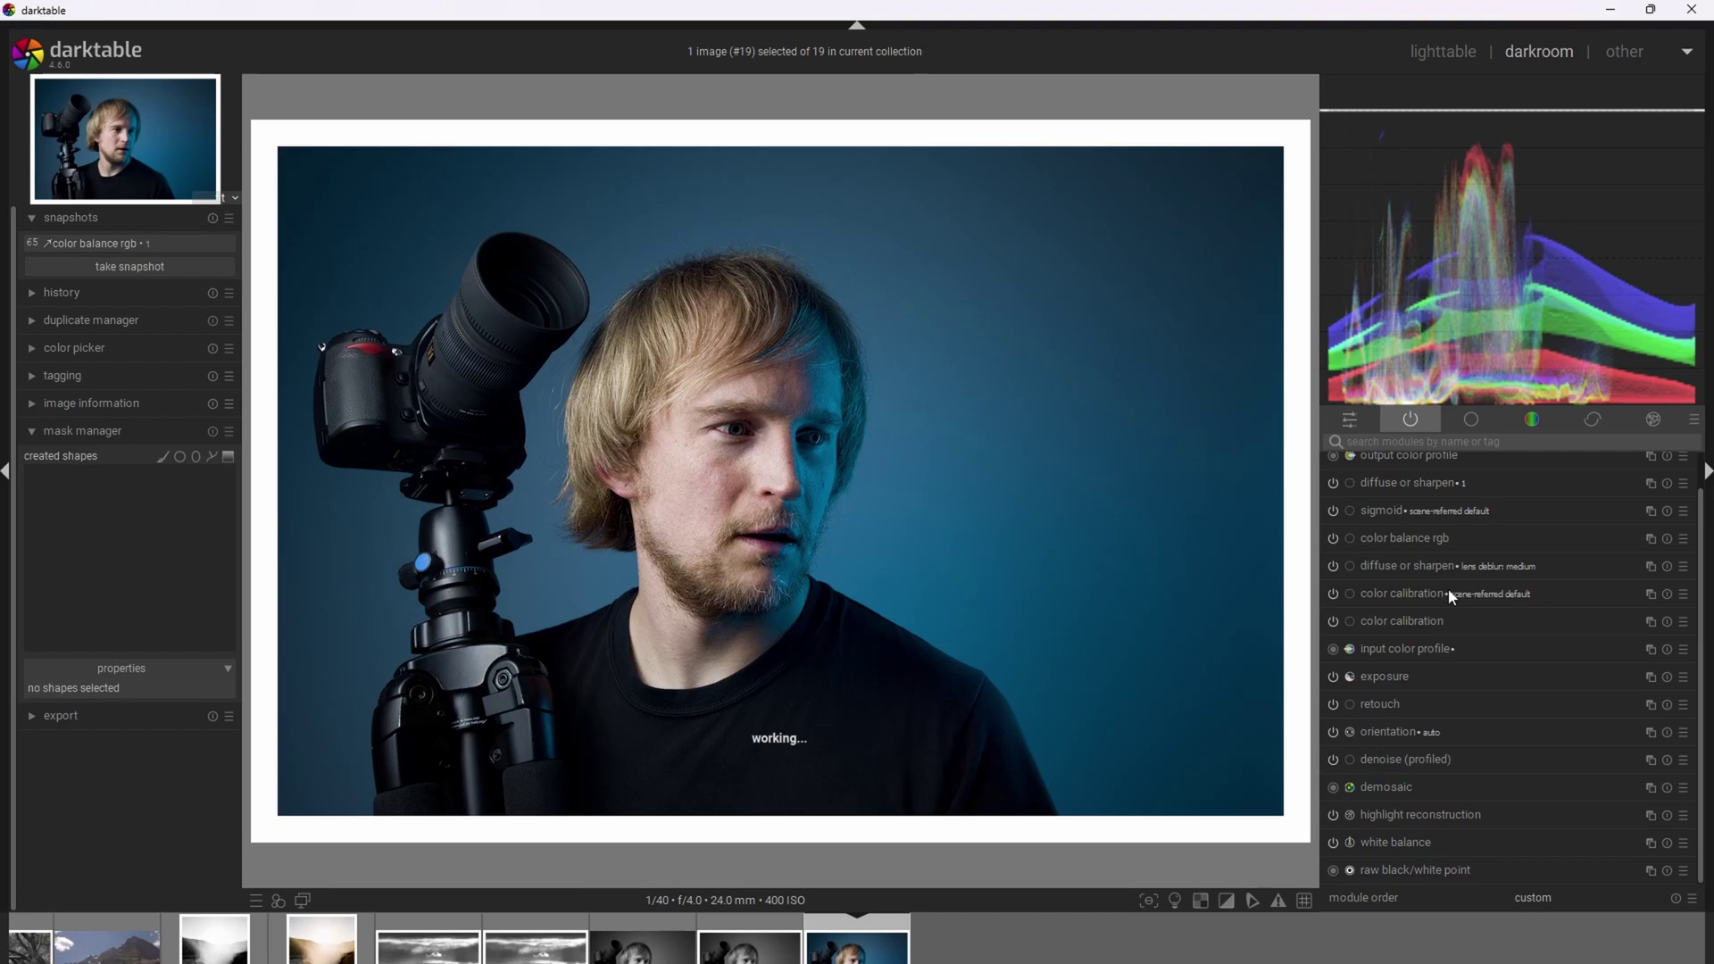
pyautogui.moveTo(1450, 590); pyautogui.dragTo(1462, 517)
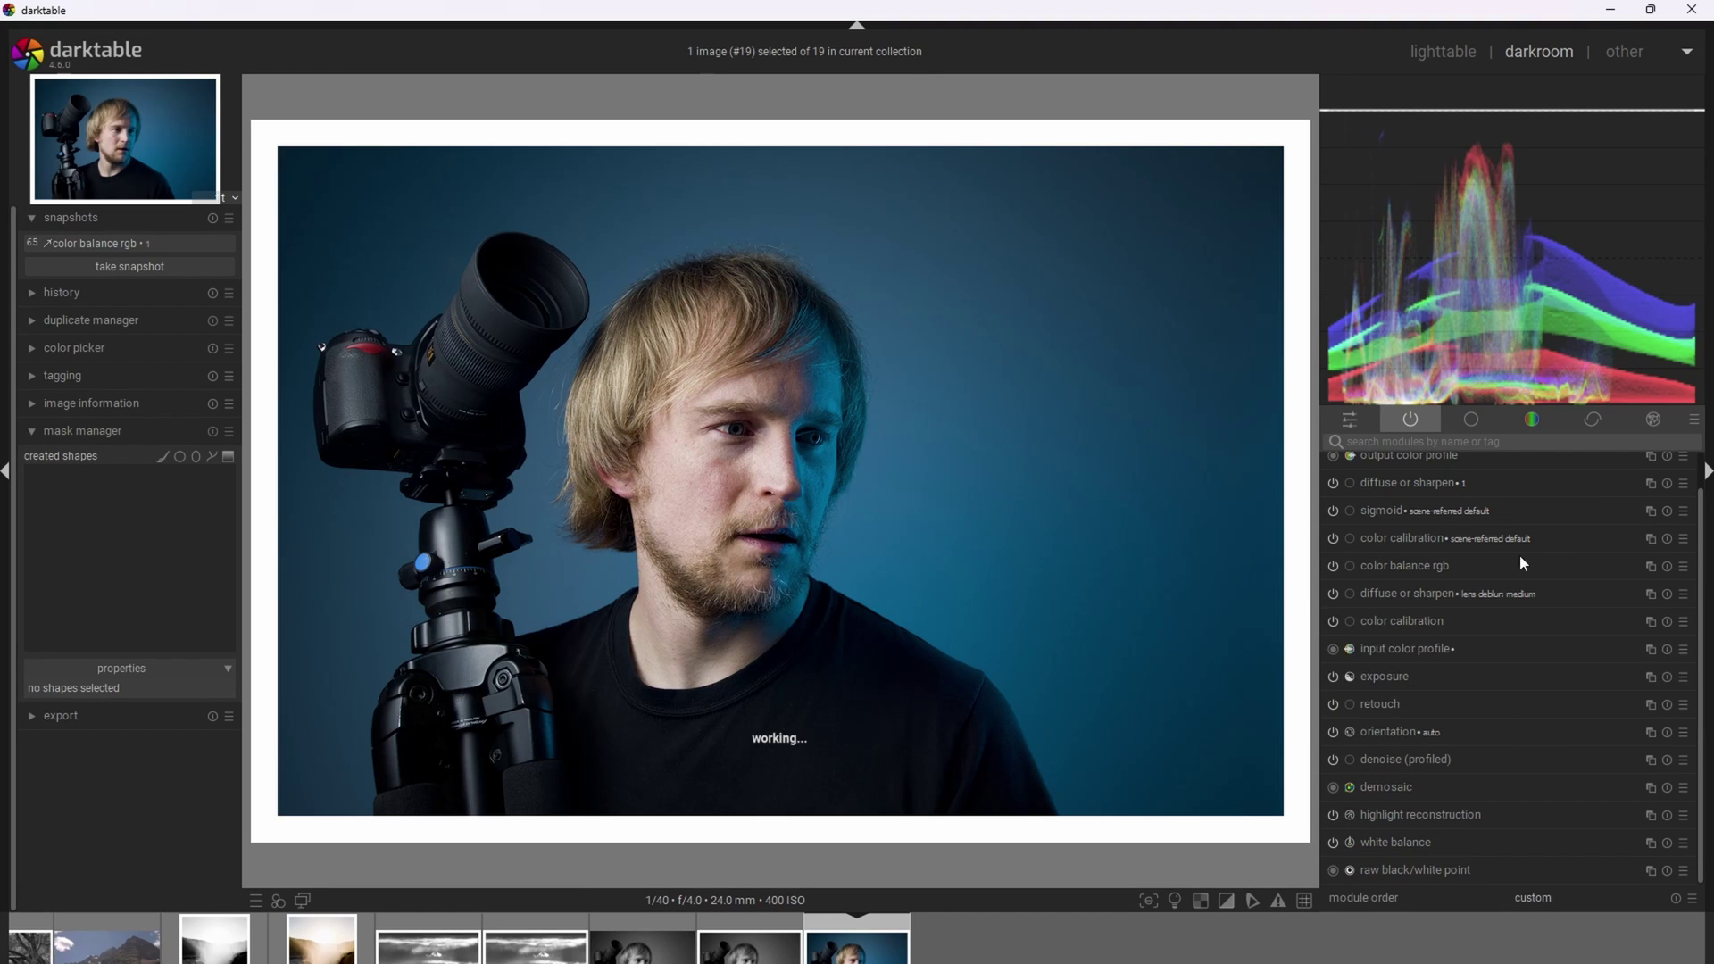
pyautogui.click(1540, 539)
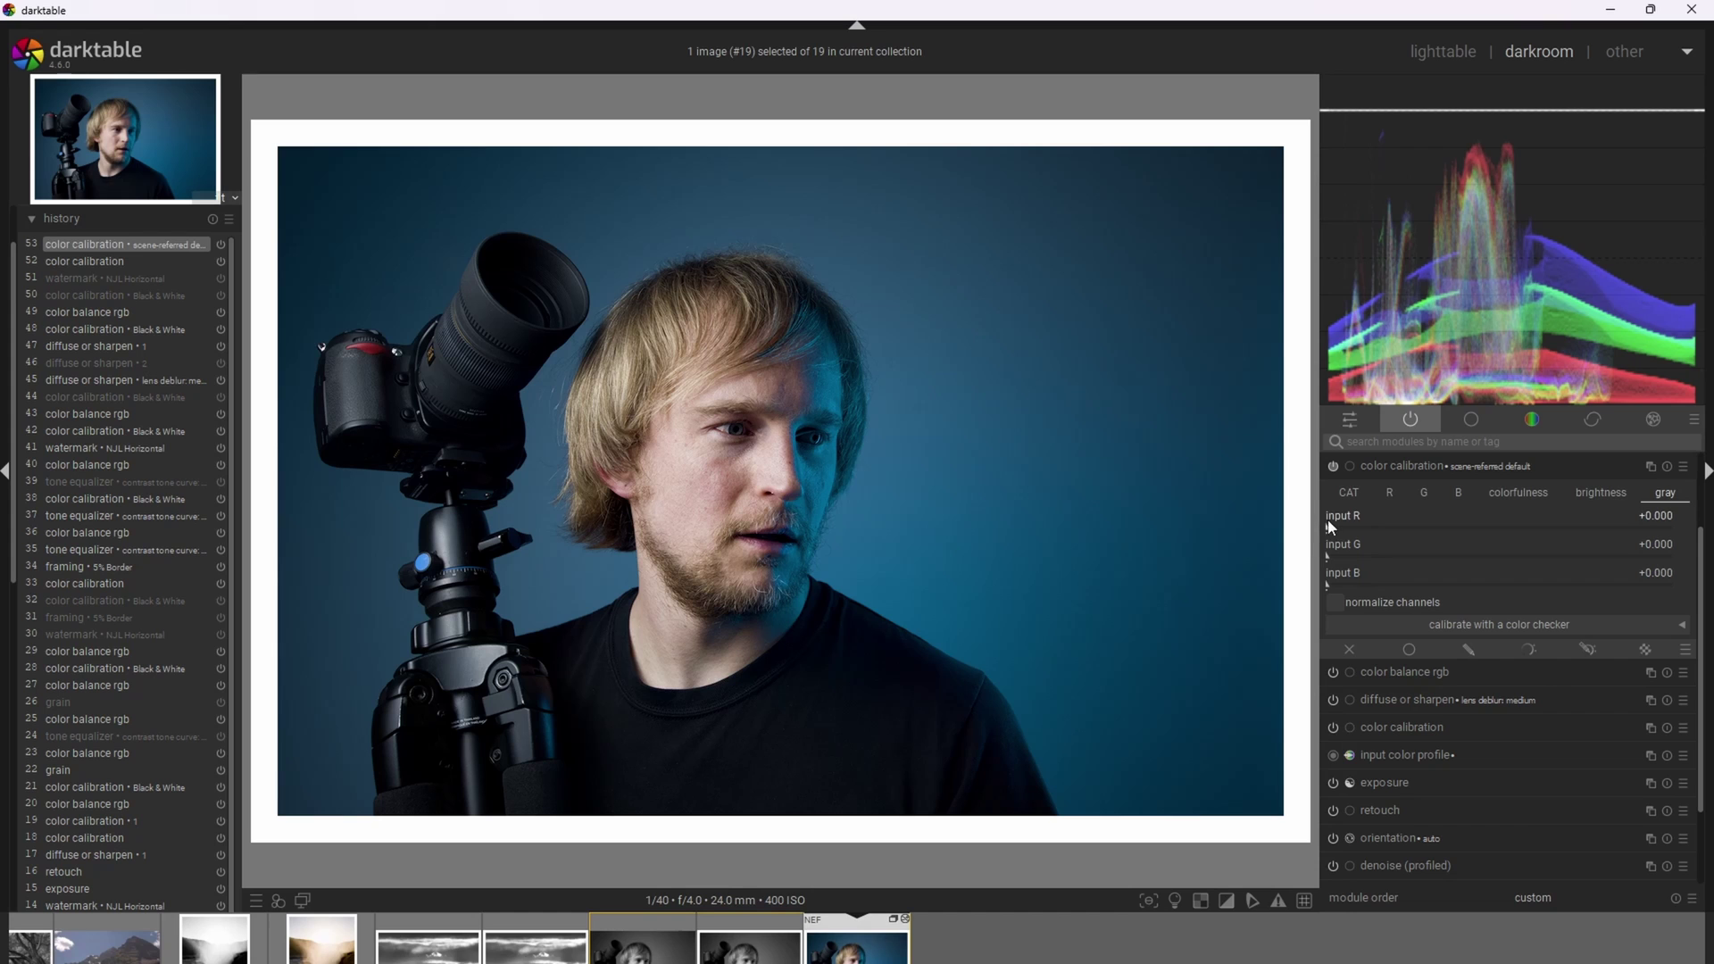
# Raise the gray input R to +0.612 for a red-channel black and white.
pyautogui.moveTo(1330, 533); pyautogui.dragTo(1544, 524)
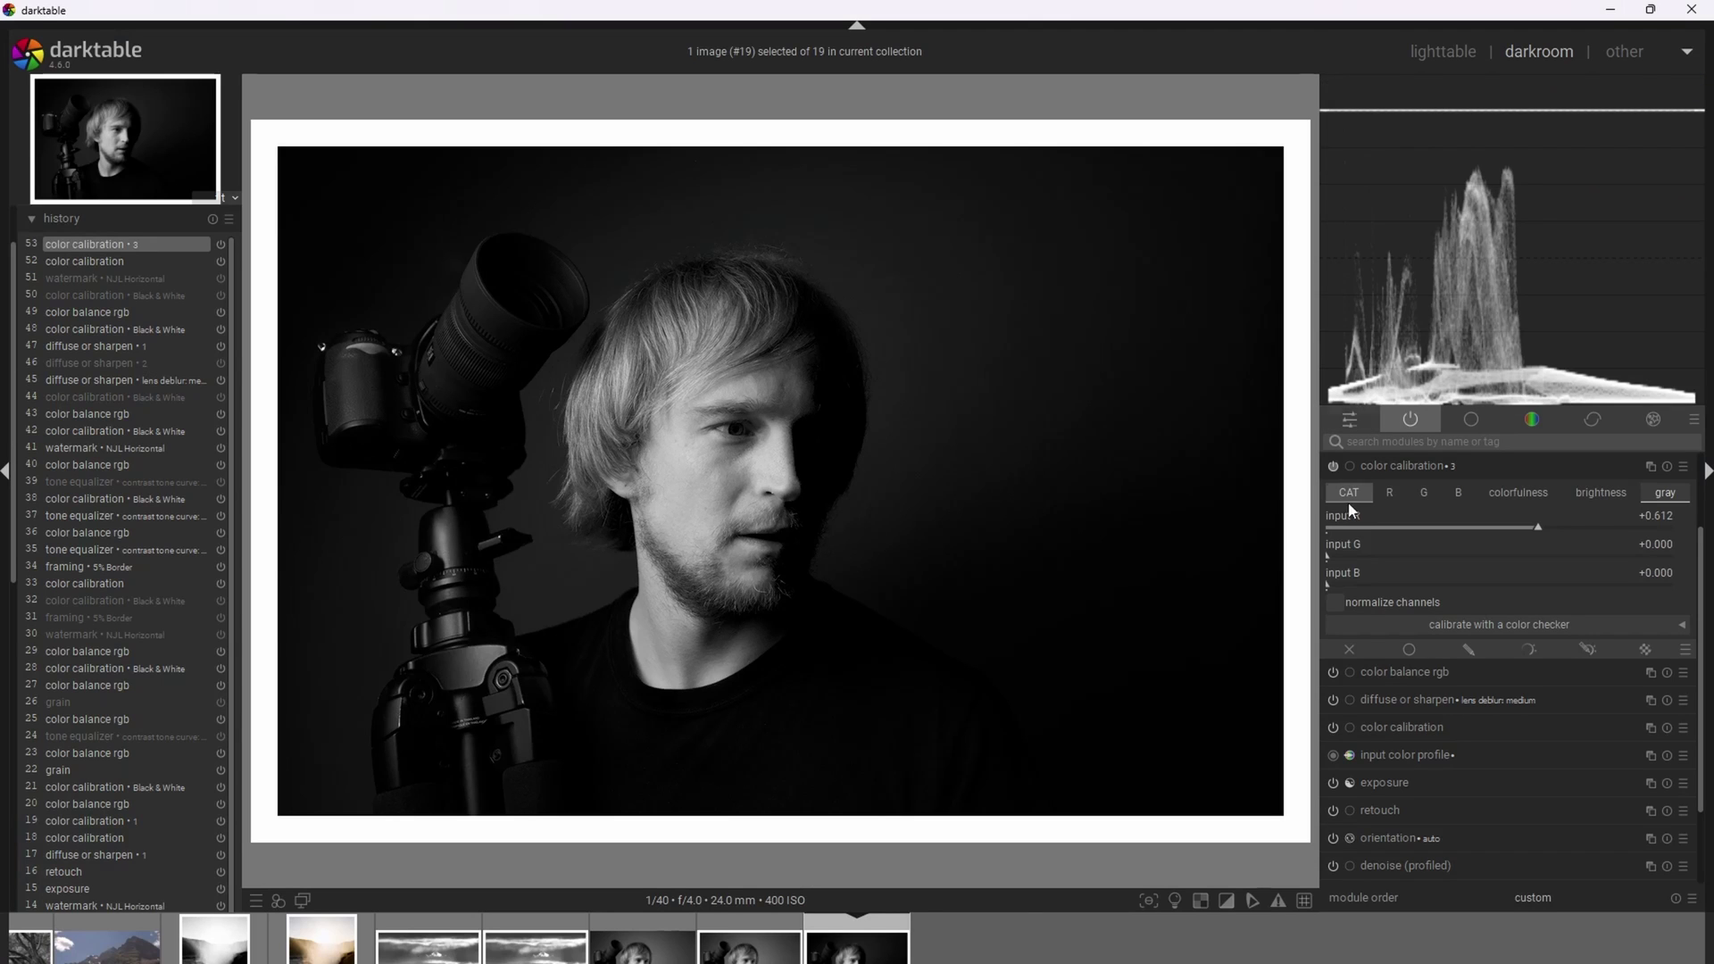
# Adjust the portrait's grey mix: blue input to +0.093, green input settled at +0.234.
pyautogui.moveTo(1330, 556); pyautogui.dragTo(1474, 559)
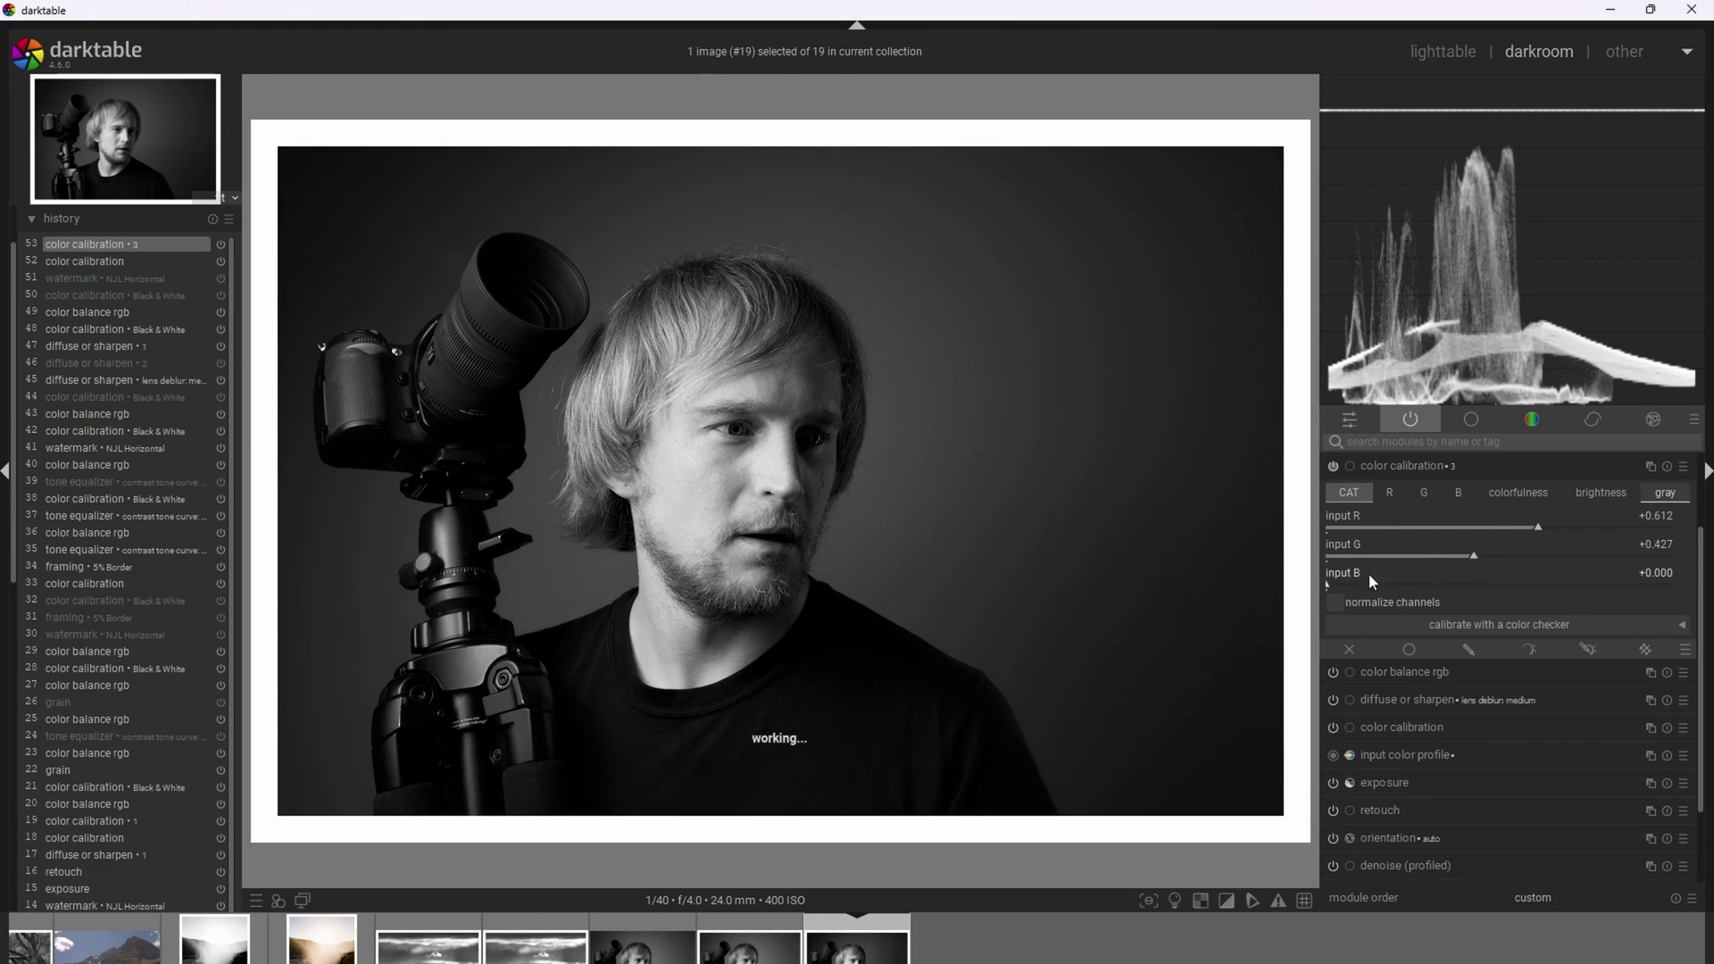
pyautogui.moveTo(1331, 585)
pyautogui.mouseDown()
pyautogui.moveTo(1375, 591)
pyautogui.moveTo(1360, 591)
pyautogui.mouseUp()
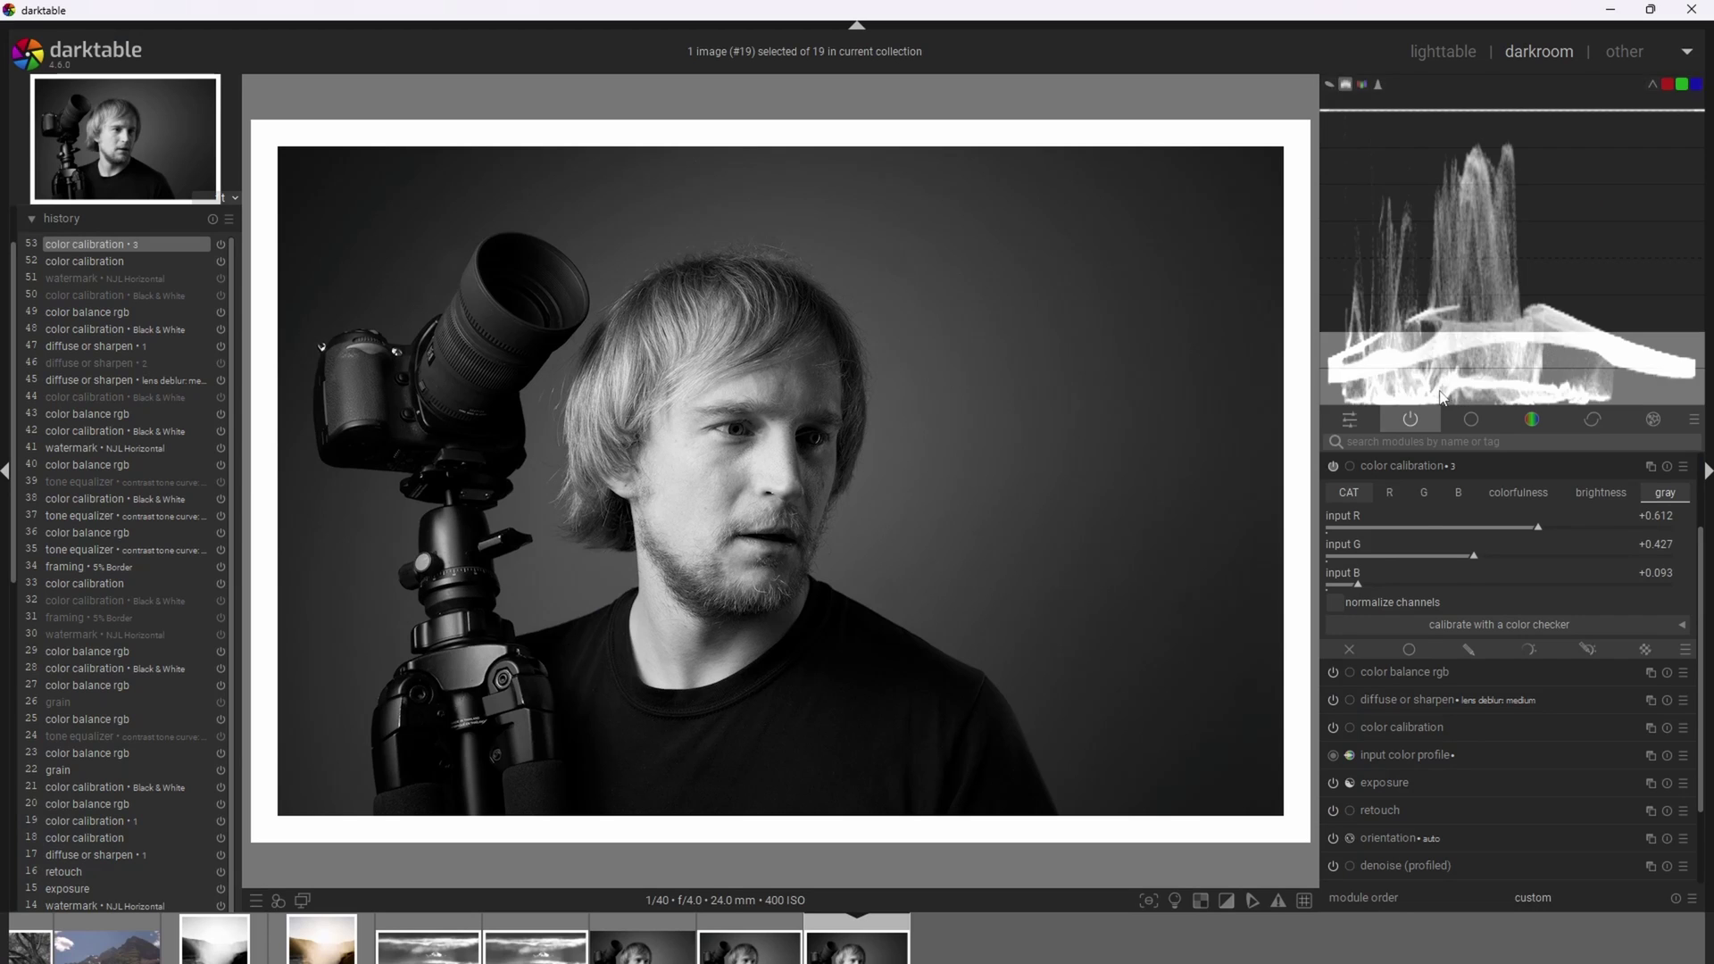
pyautogui.scroll(-1, 1459, 562)
pyautogui.moveTo(1456, 558); pyautogui.dragTo(1409, 559)
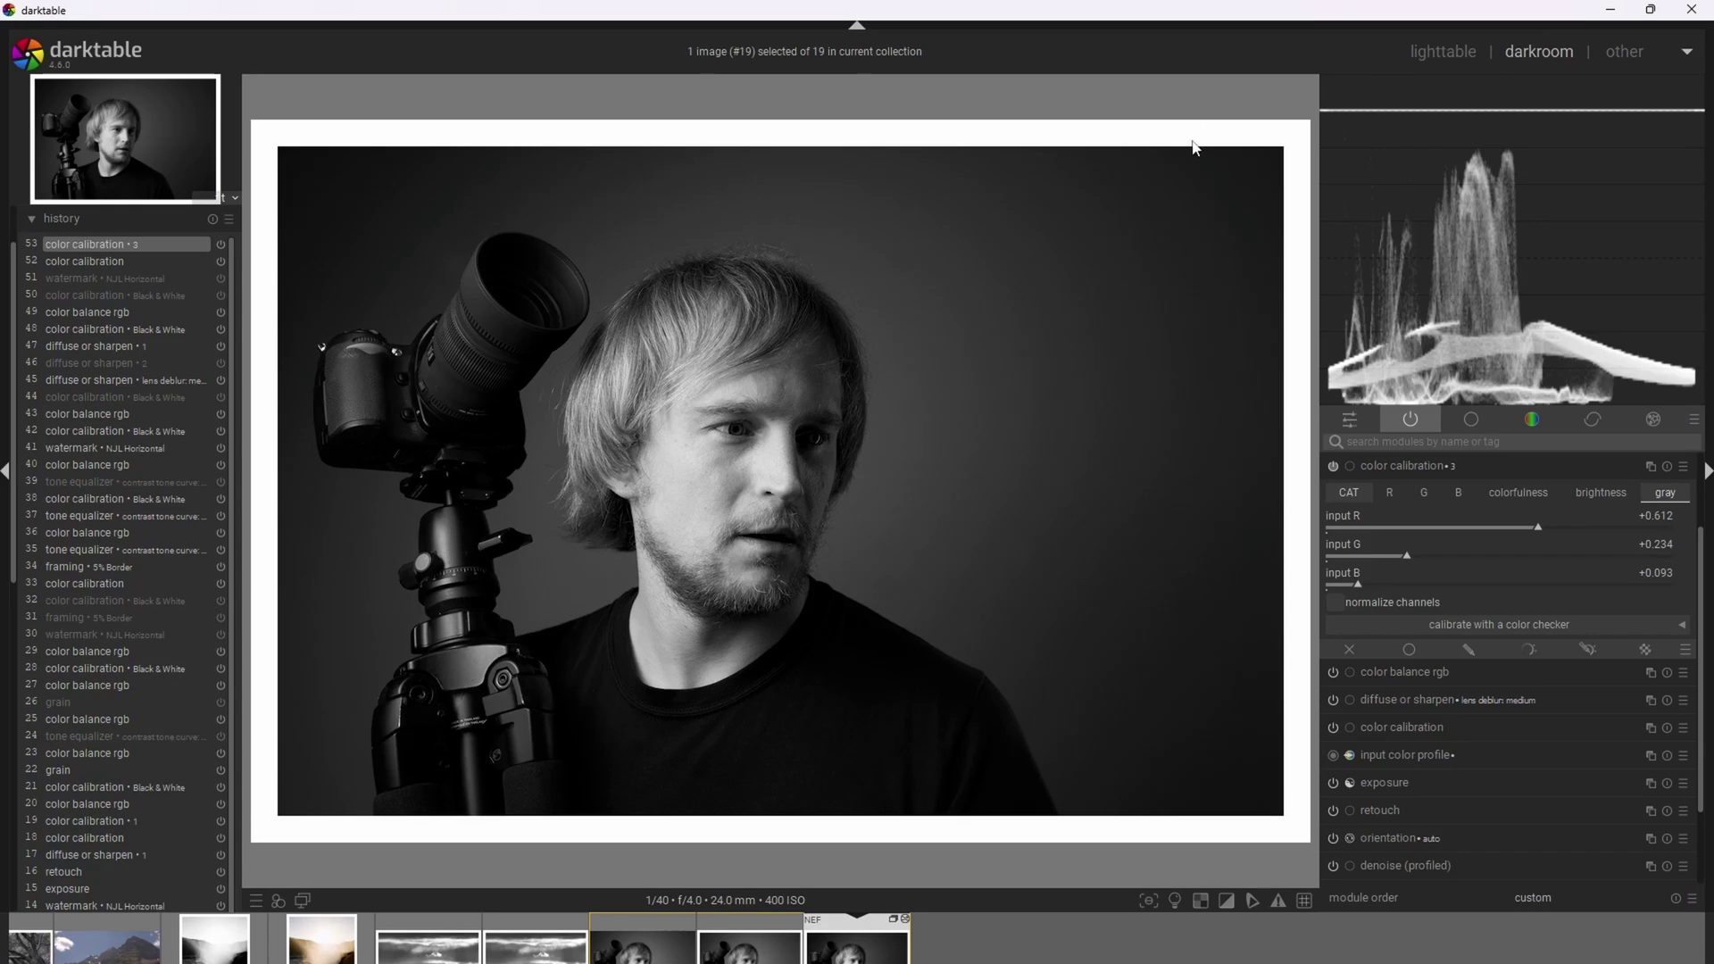
# Raise the grey mix's green input to +0.568 and lower red to +0.239.
pyautogui.moveTo(1408, 560); pyautogui.dragTo(1525, 562)
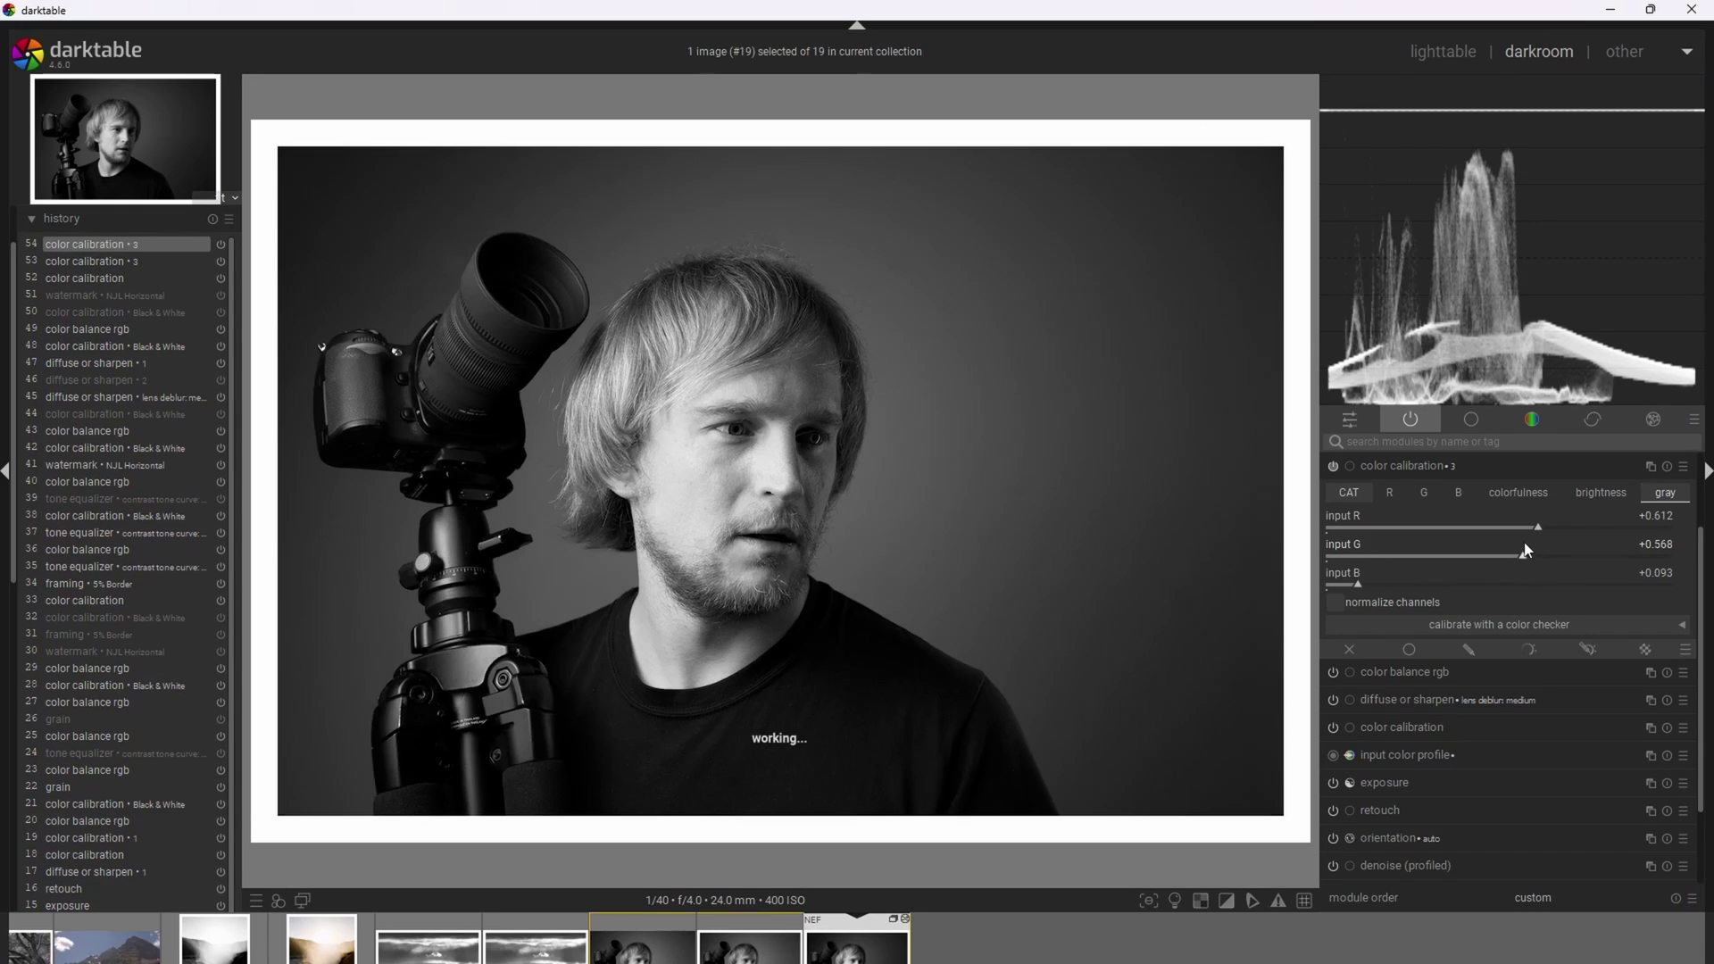
pyautogui.moveTo(1423, 529); pyautogui.dragTo(1408, 529)
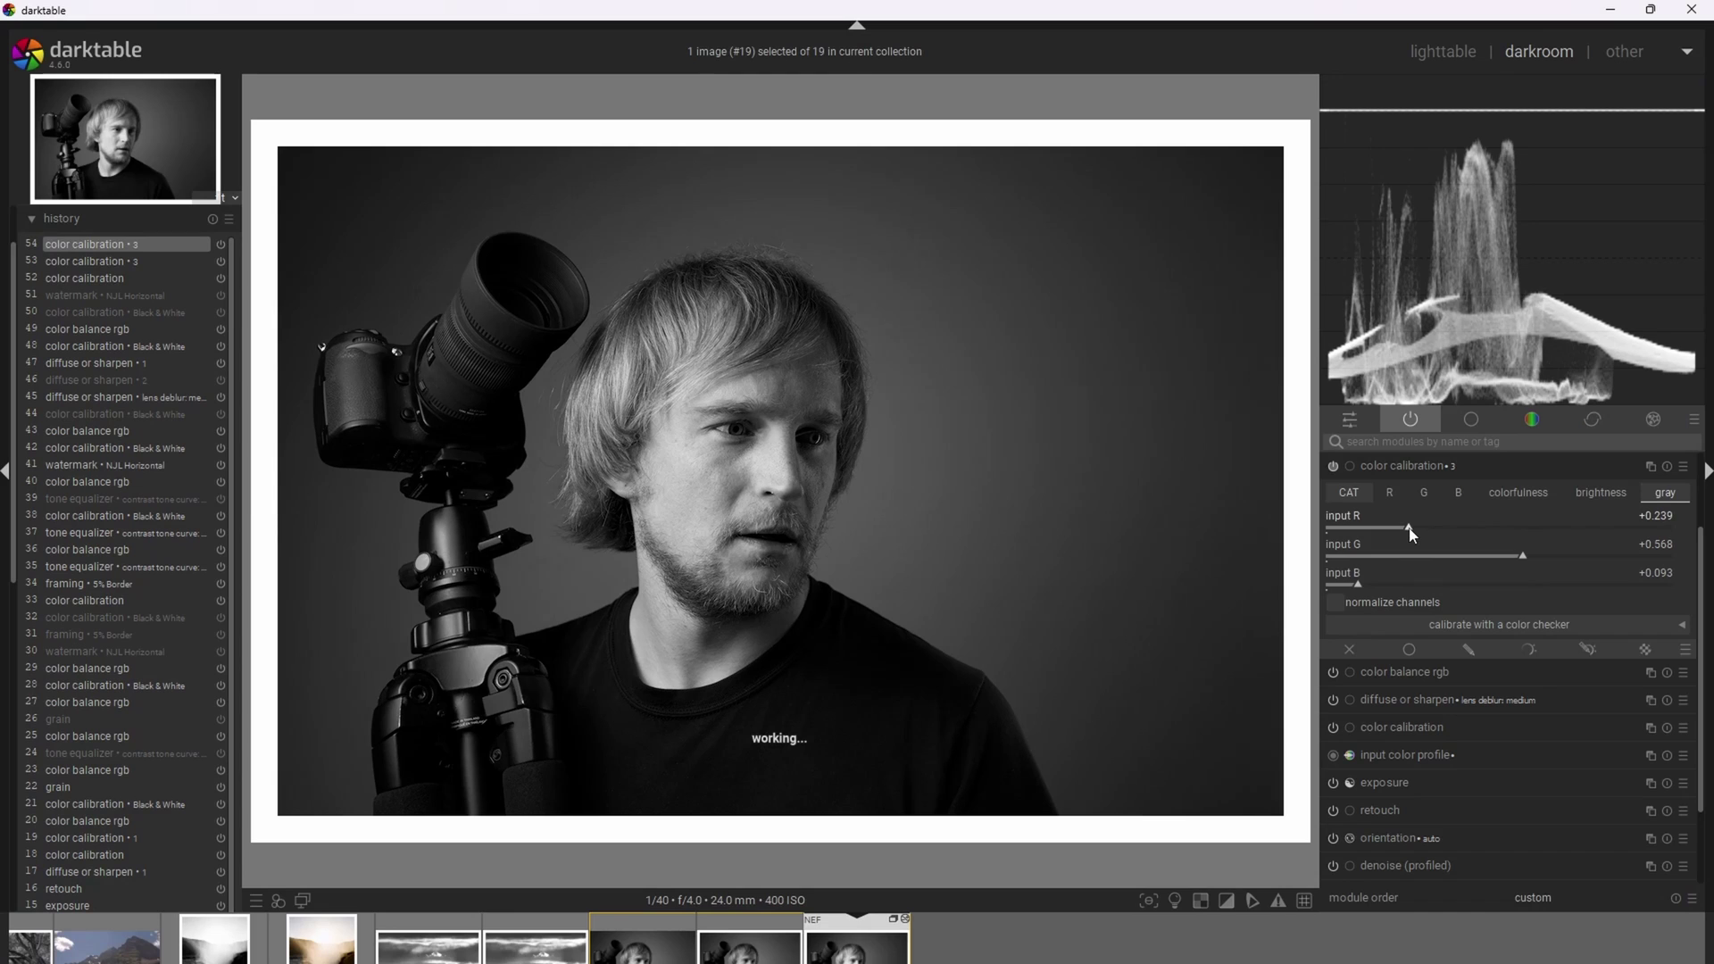